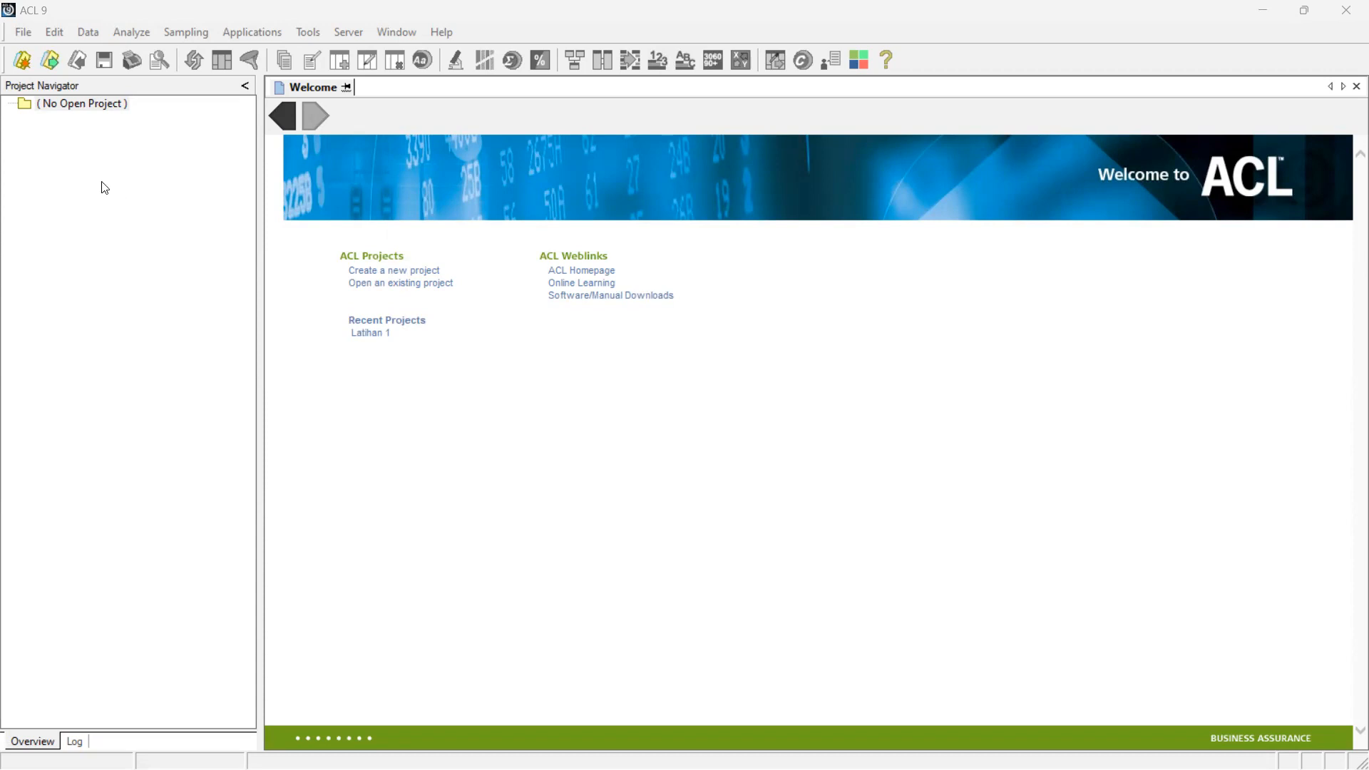
Start a new project and choose the personal folder on the Data (D:) drive as its save location
{"action": "left_click", "coordinate": [24, 32]}
{"action": "mouse_move", "coordinate": [37, 55]}
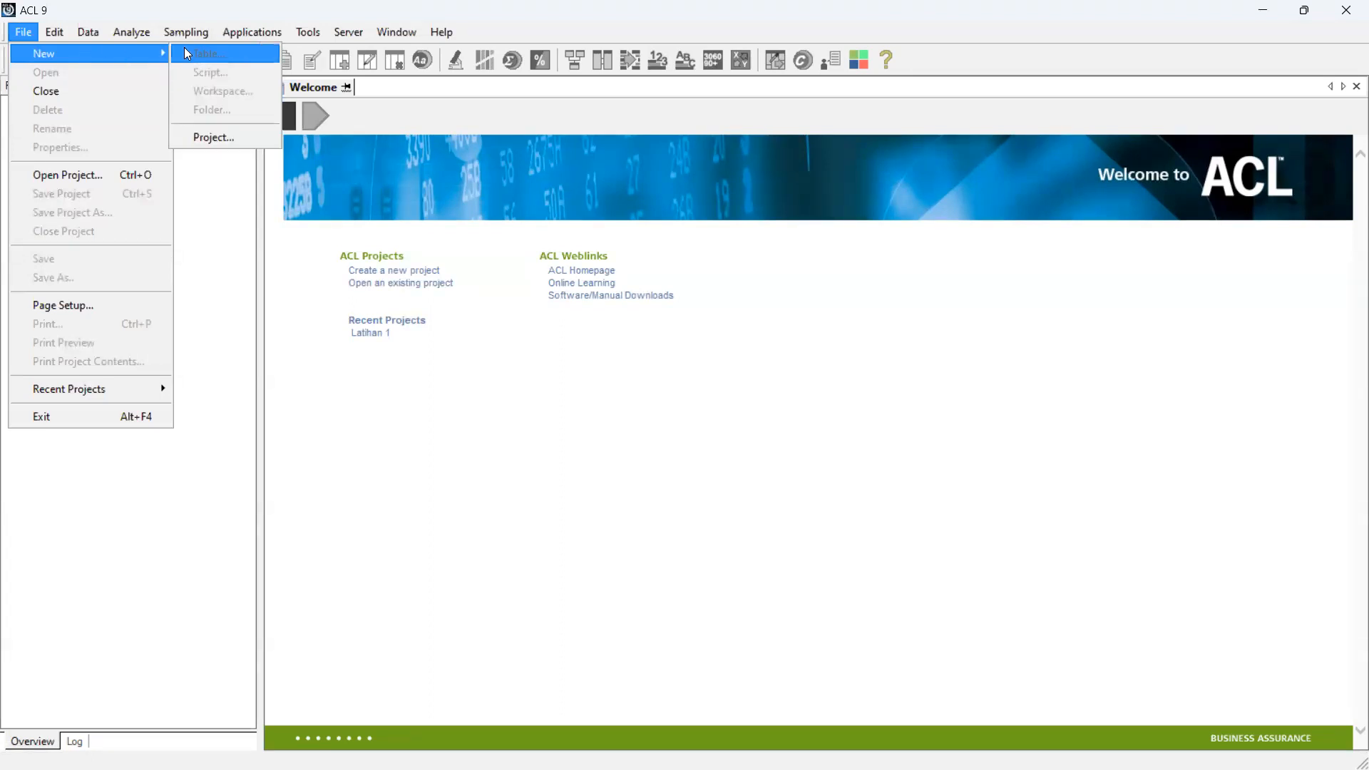
{"action": "left_click", "coordinate": [236, 145]}
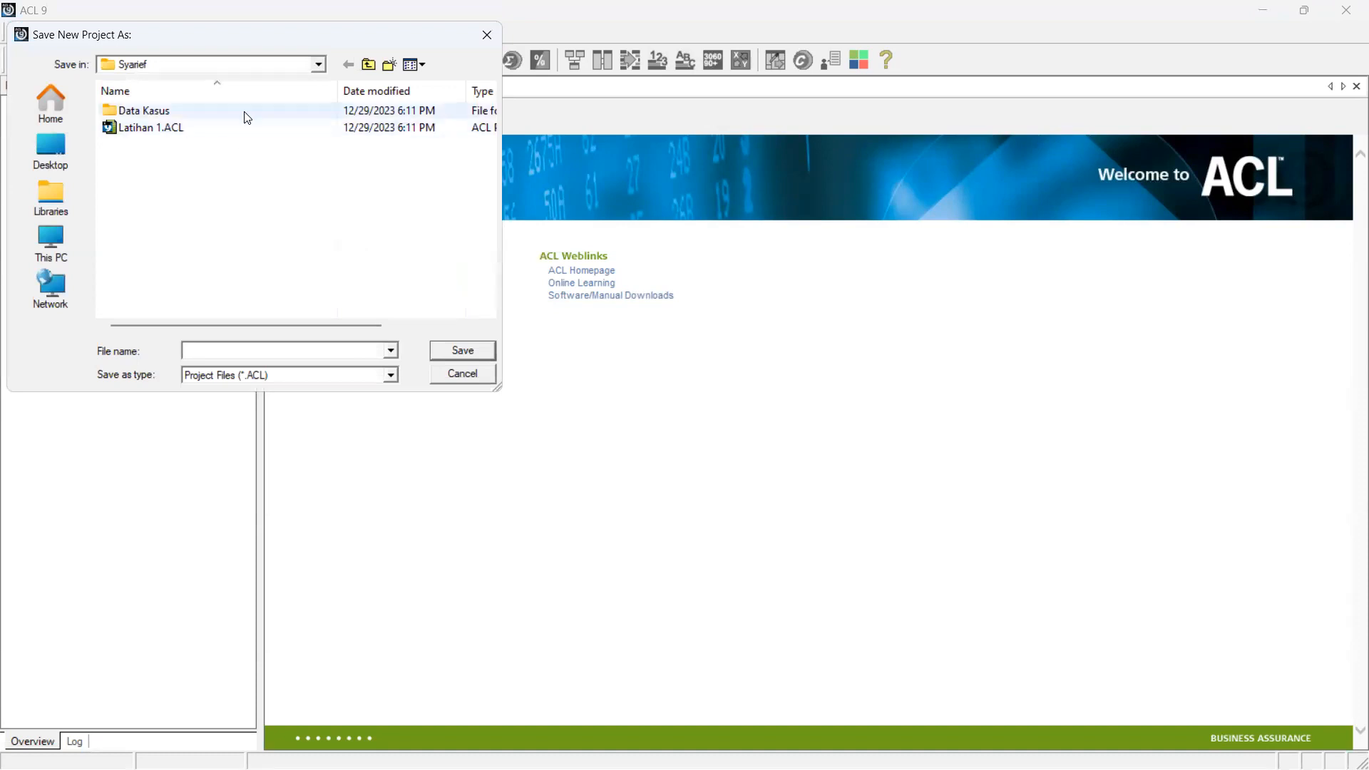
{"action": "left_click", "coordinate": [319, 66]}
{"action": "left_click", "coordinate": [319, 66]}
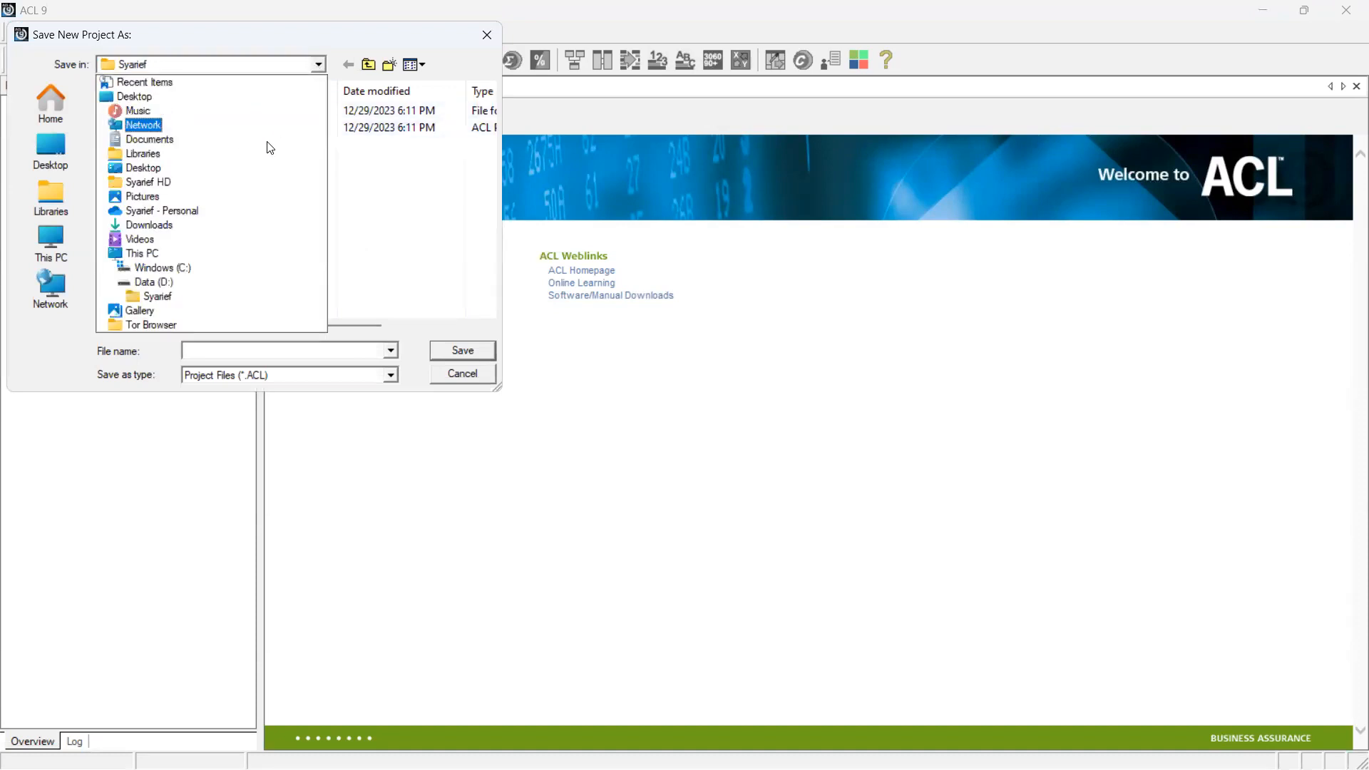
{"action": "left_click", "coordinate": [200, 298]}
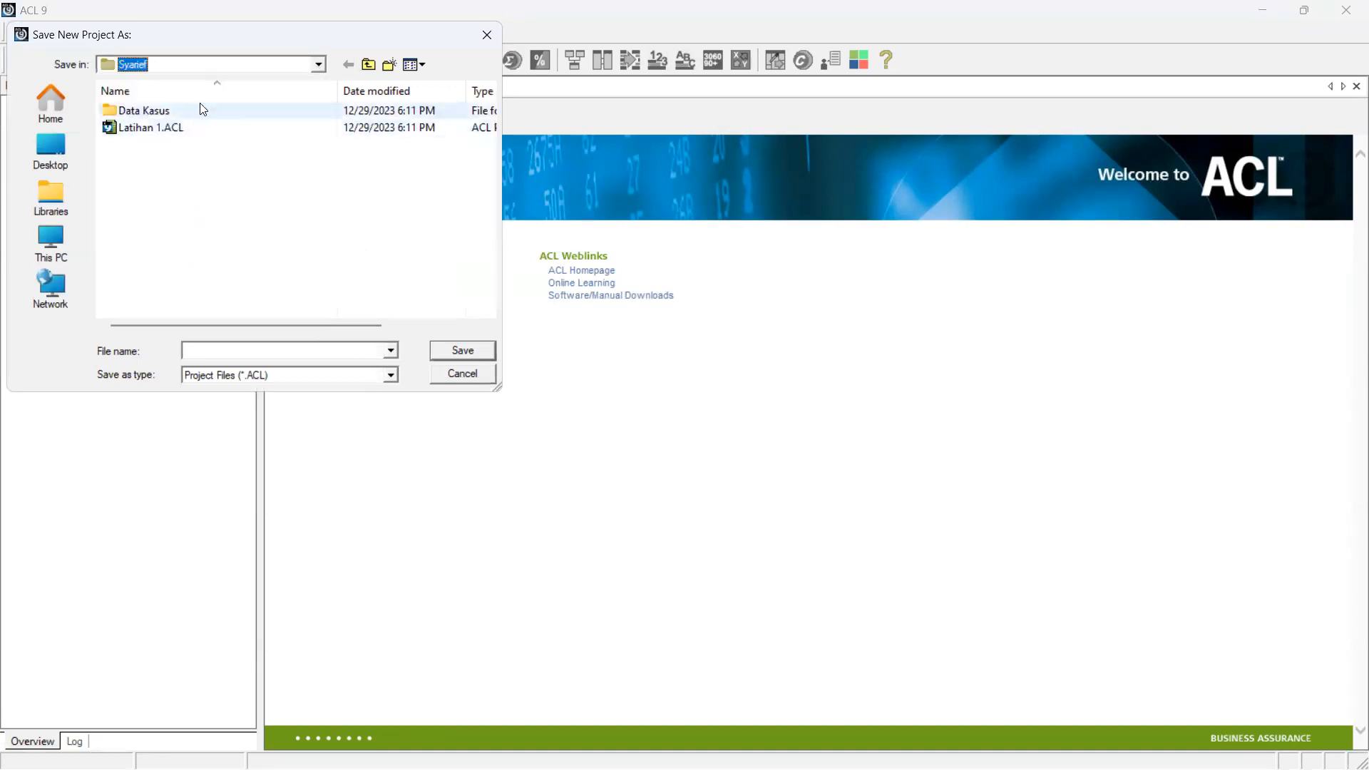
Save the new project as "Latih Jumat" and cancel its initial Data Definition Wizard
{"action": "left_click", "coordinate": [240, 350]}
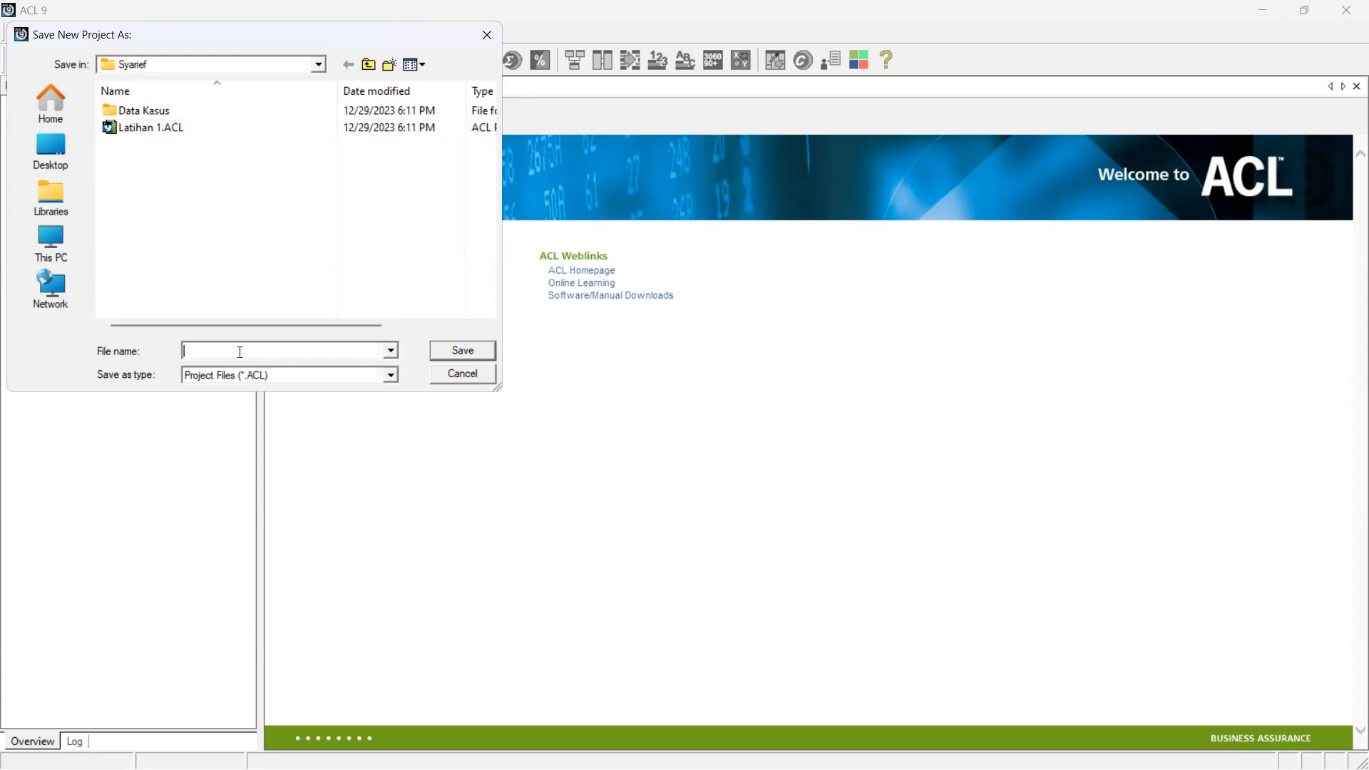
{"action": "type", "text": "Lati"}
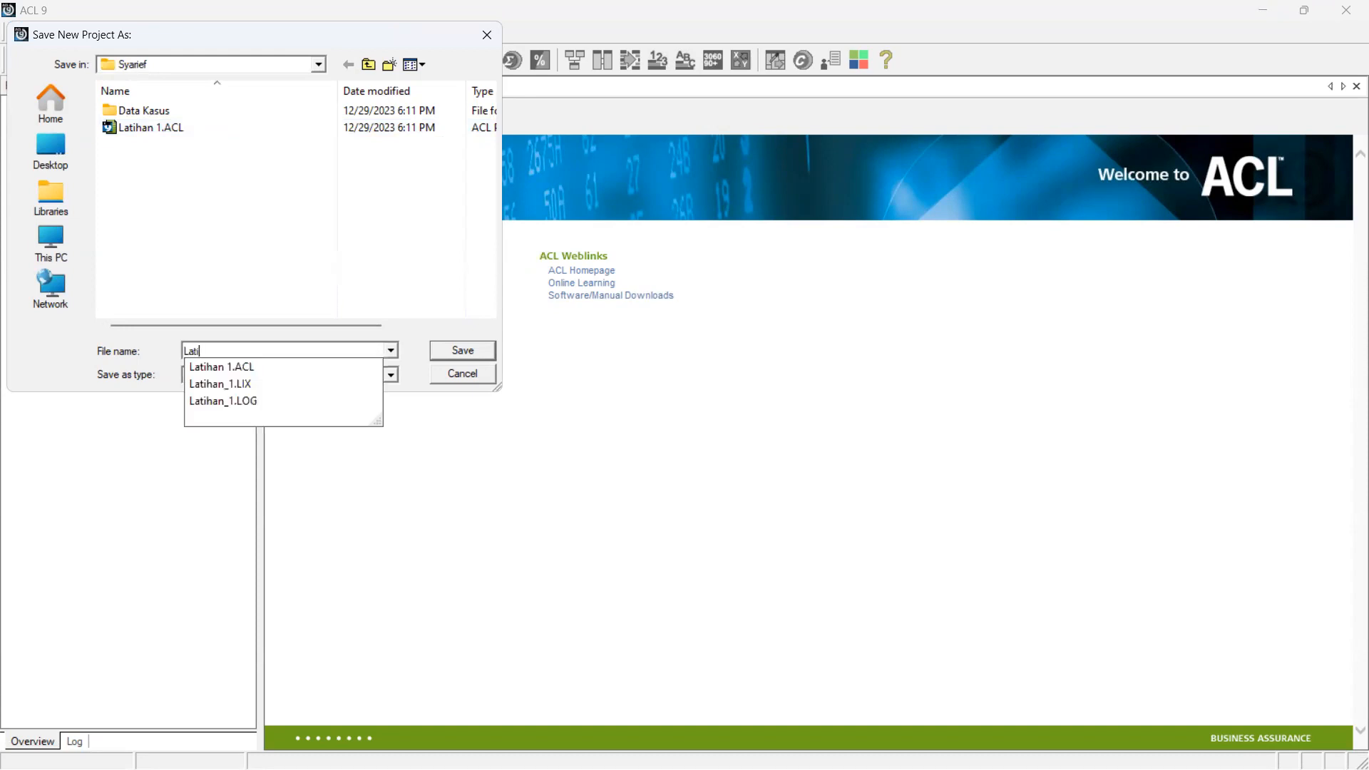
{"action": "type", "text": "h JUm"}
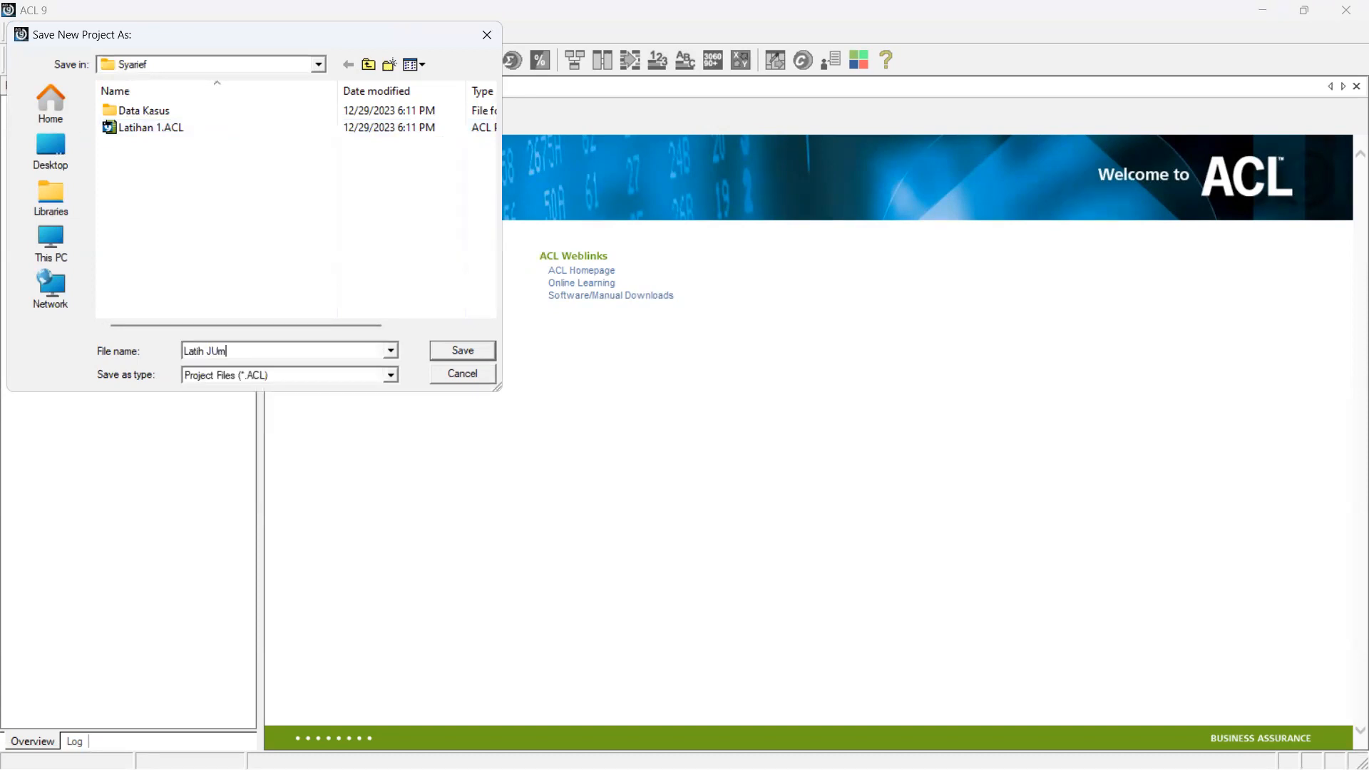
{"action": "key", "text": "BackSpace"}
{"action": "key", "text": "BackSpace"}
{"action": "type", "text": "umat"}
{"action": "left_click", "coordinate": [456, 353]}
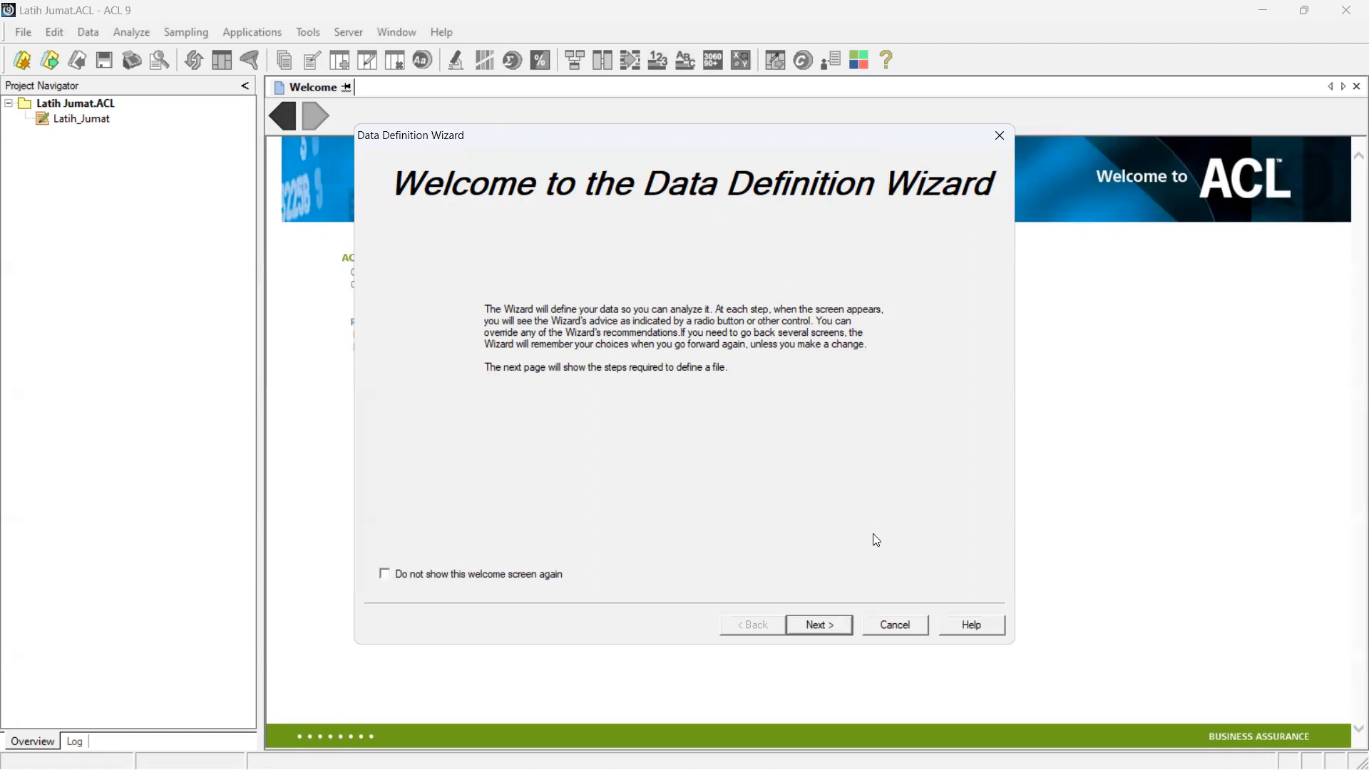
{"action": "left_click", "coordinate": [894, 622]}
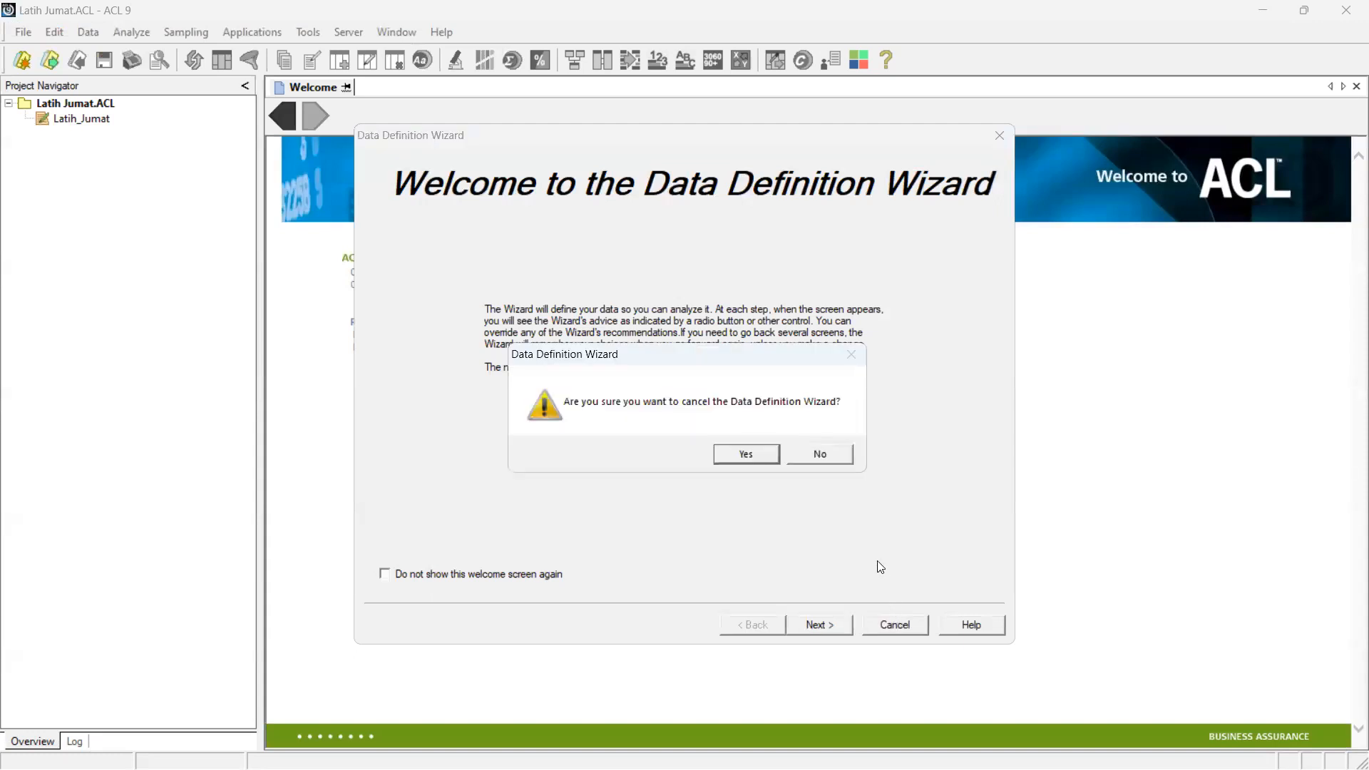
{"action": "left_click", "coordinate": [750, 453]}
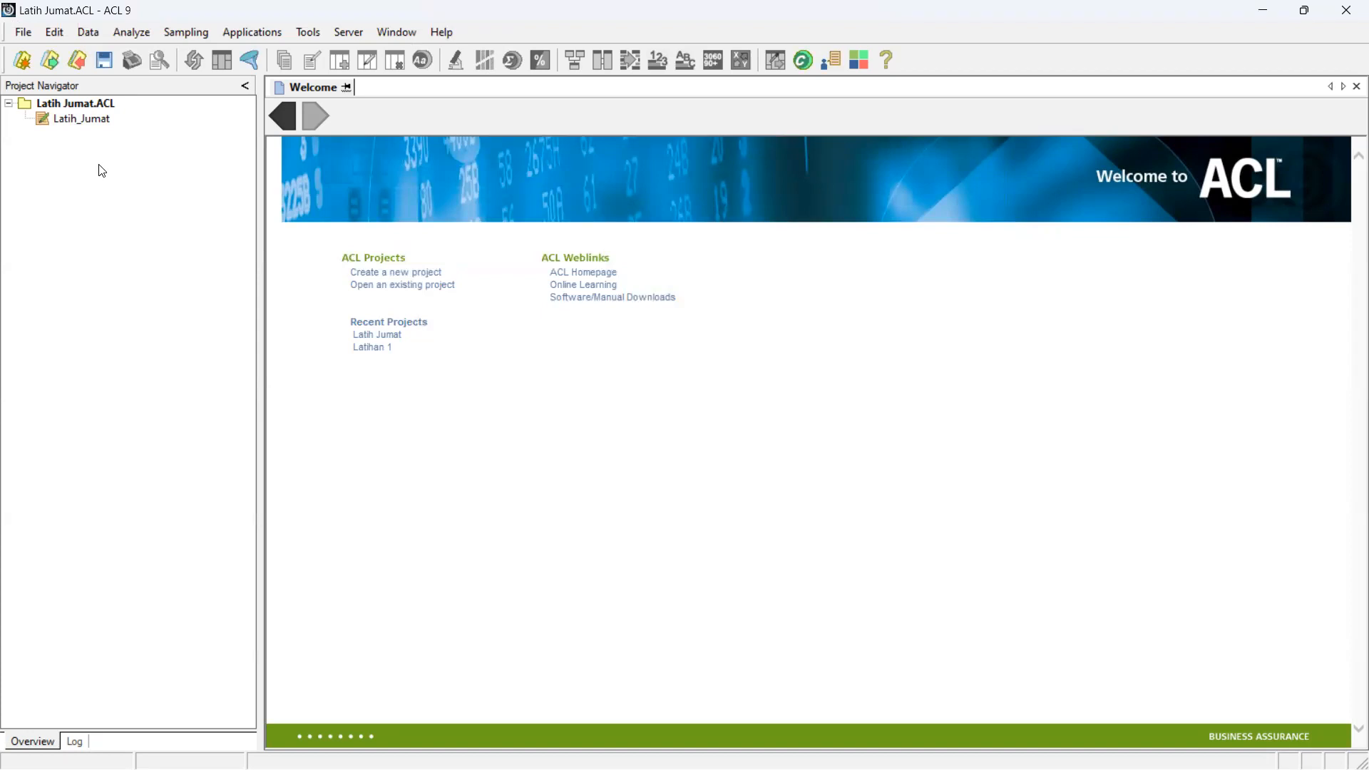
Add a new folder named "Retrieve Data" to the Latih Jumat project
{"action": "left_click", "coordinate": [23, 32]}
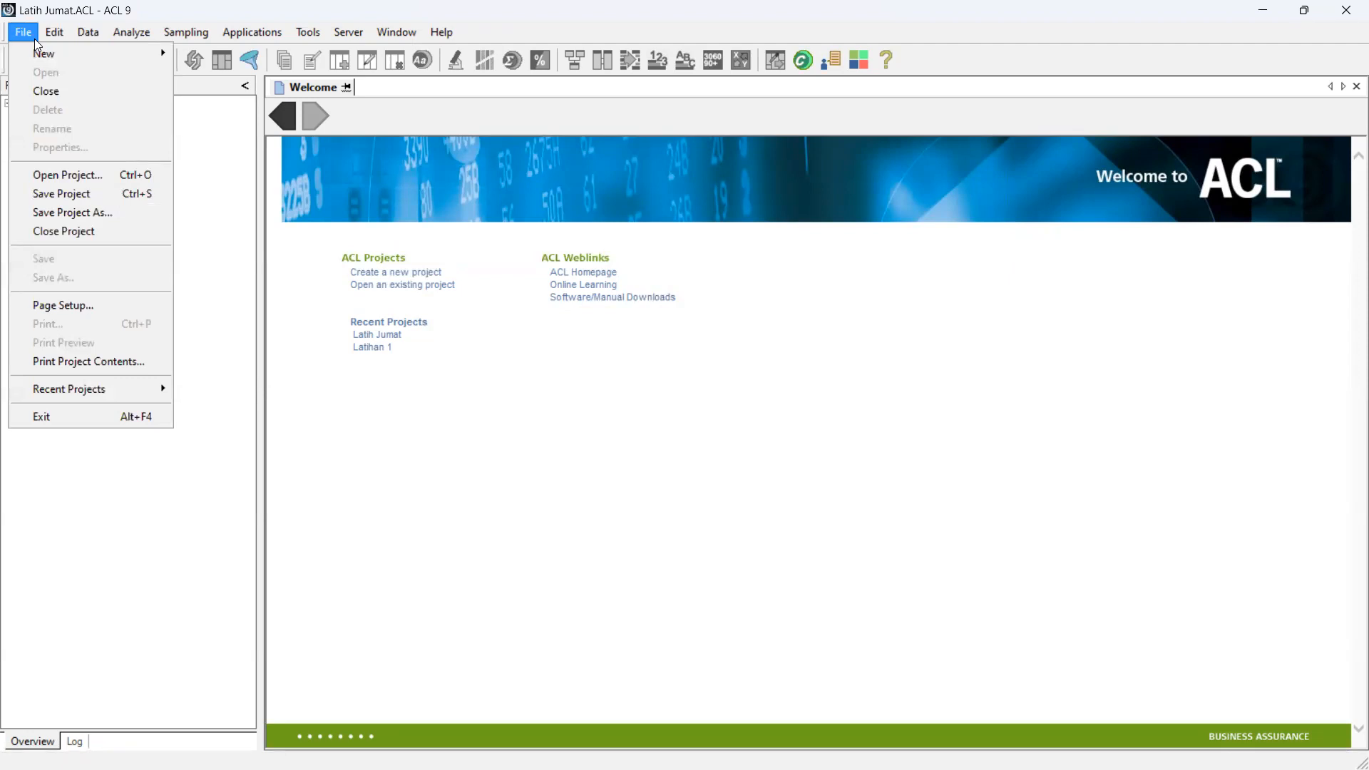
{"action": "mouse_move", "coordinate": [102, 52]}
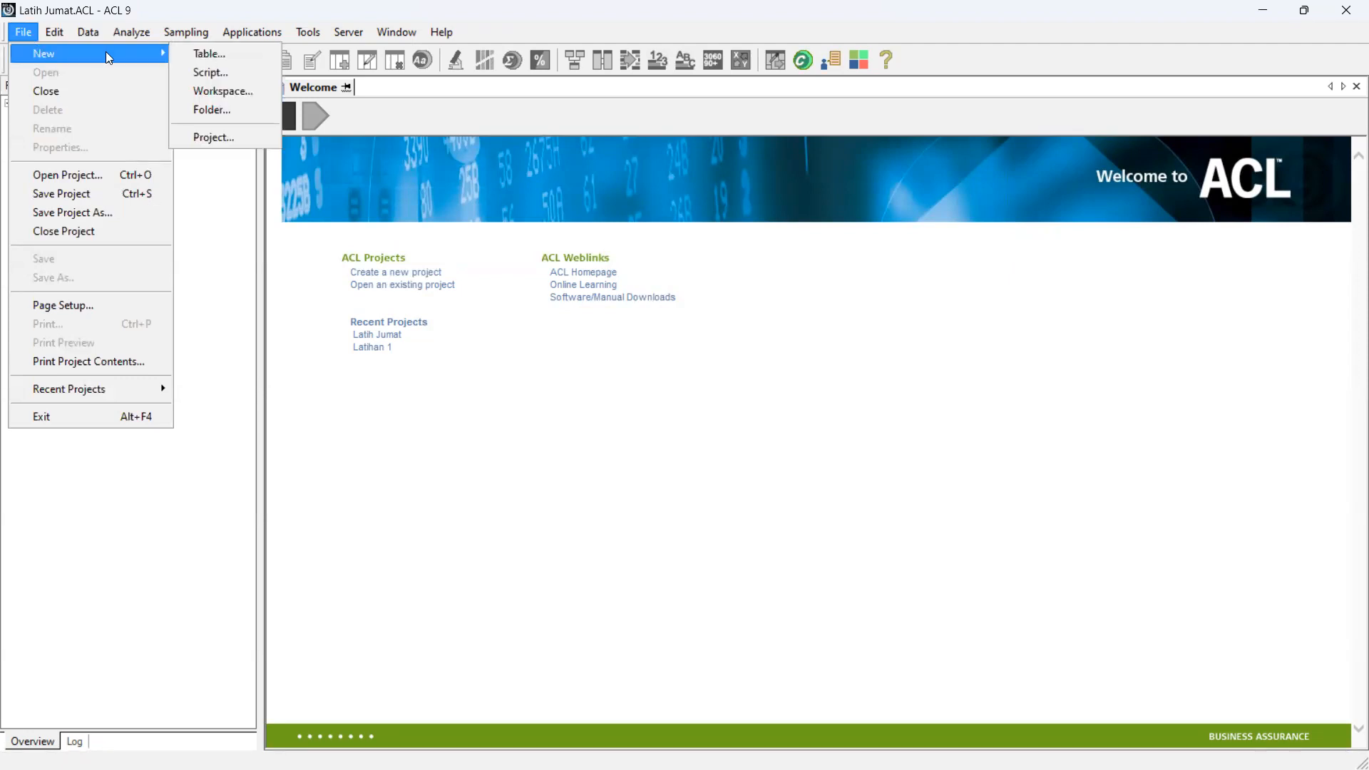
{"action": "left_click", "coordinate": [216, 107]}
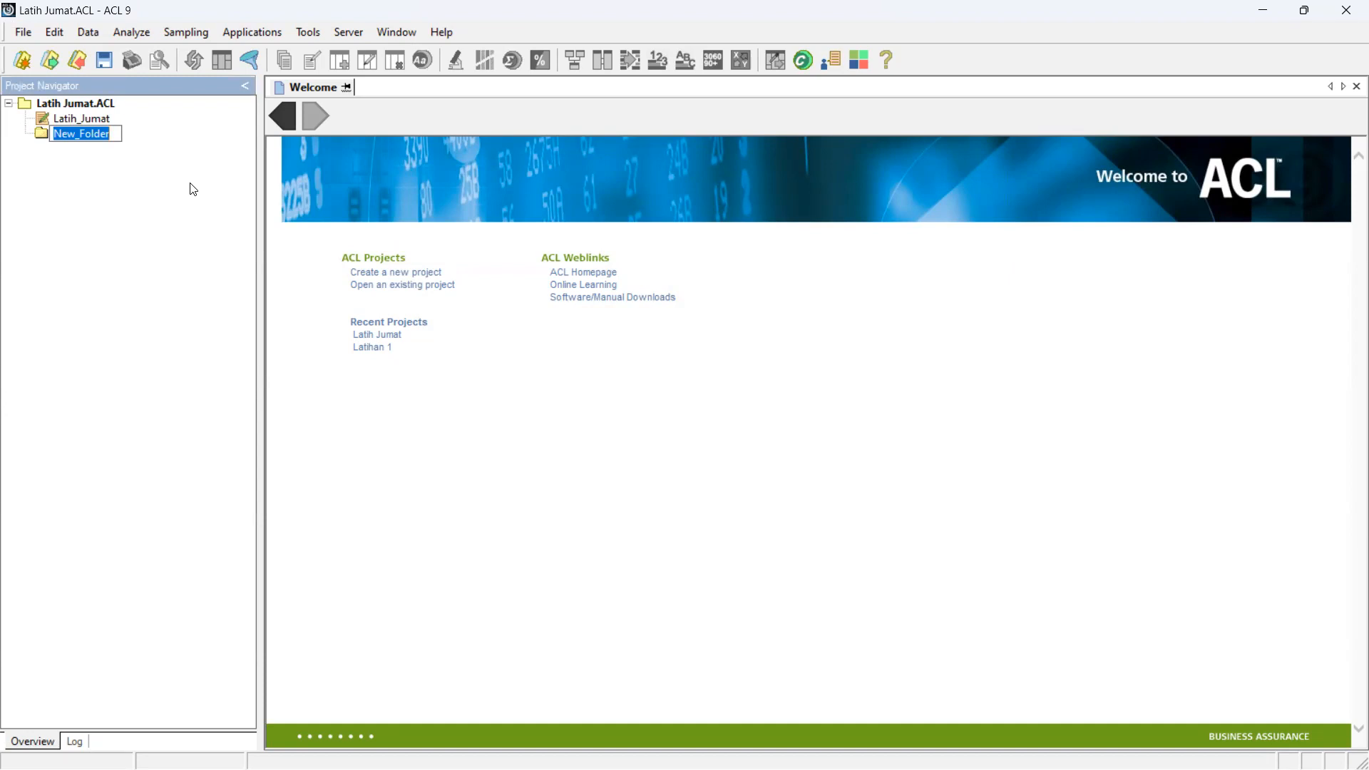
{"action": "type", "text": "Ret"}
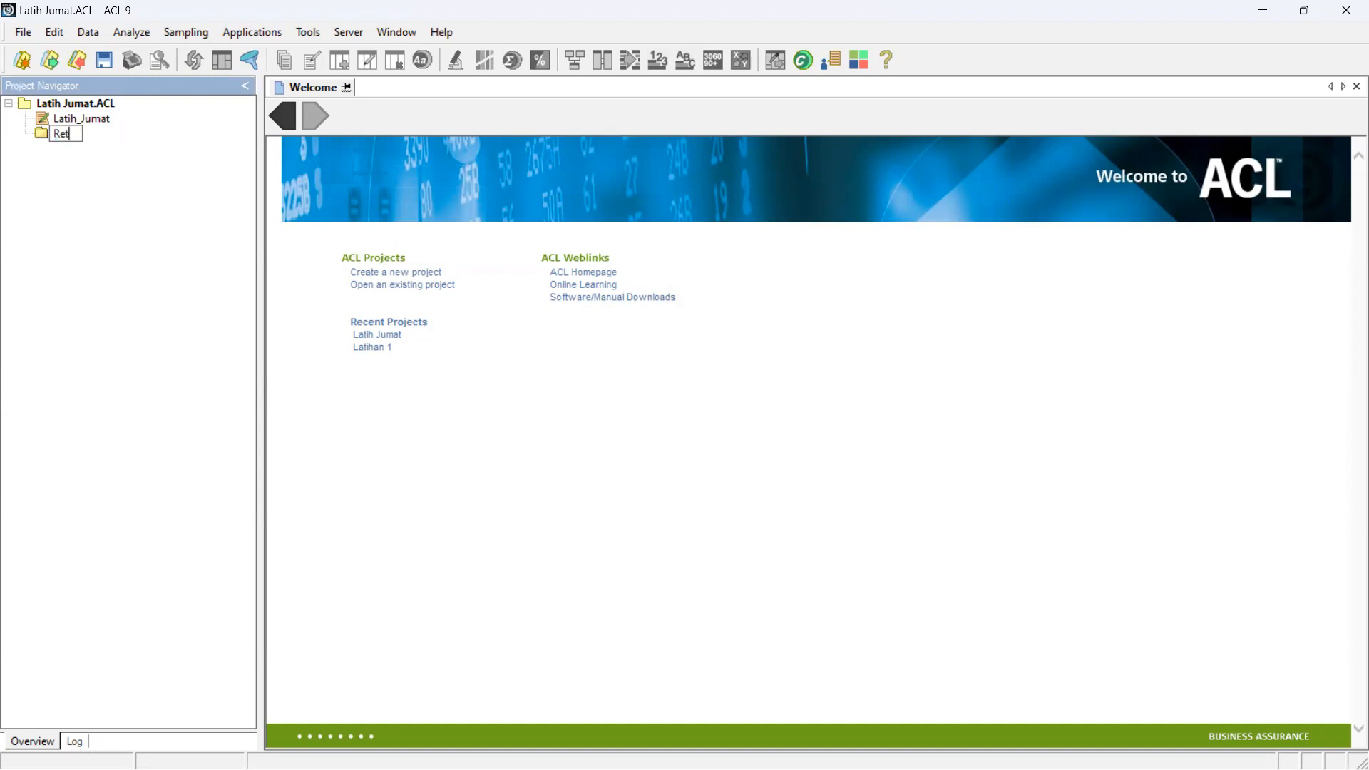
{"action": "type", "text": "rieve Data"}
{"action": "key", "text": "Return"}
Start a new table definition in the Retrieve_Data folder, using the disk file ap_trans.DBF from Data Kasus as its source
{"action": "left_click", "coordinate": [21, 33]}
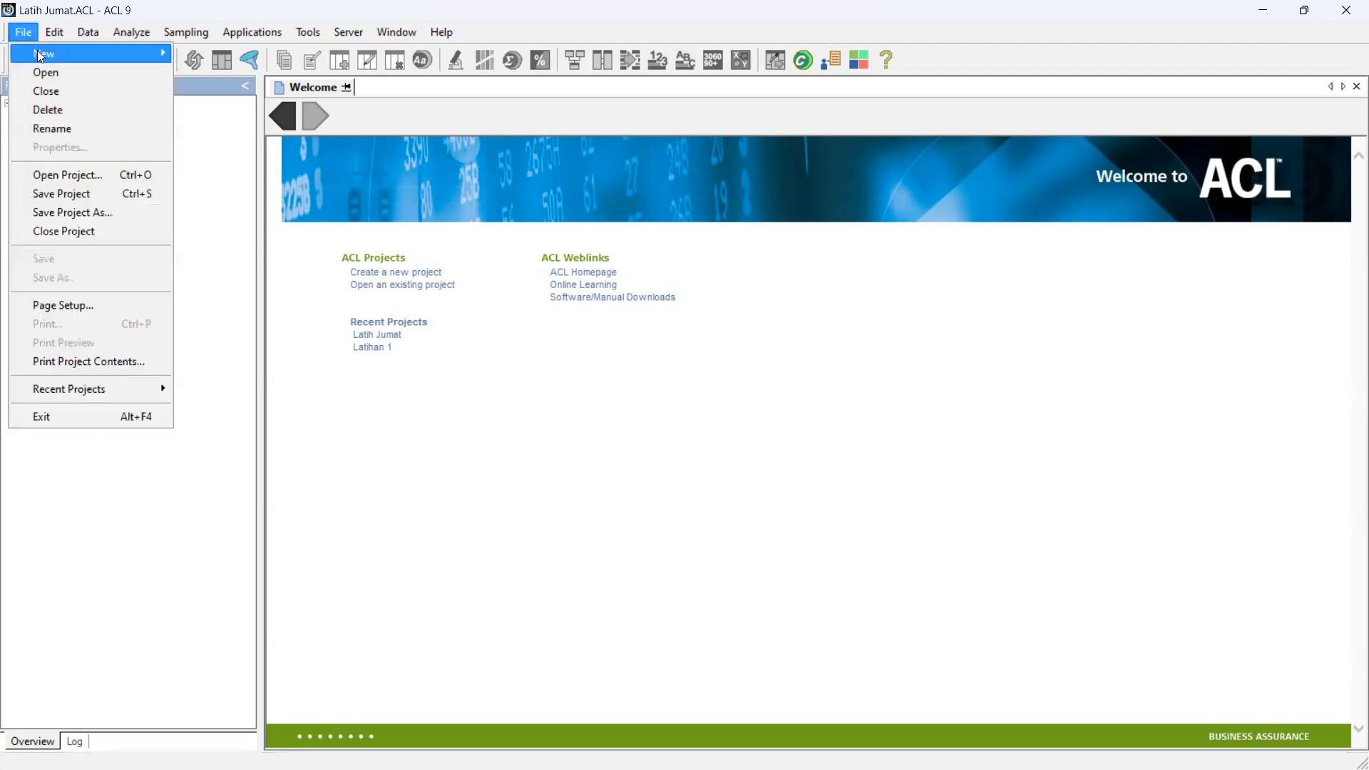
{"action": "mouse_move", "coordinate": [38, 51]}
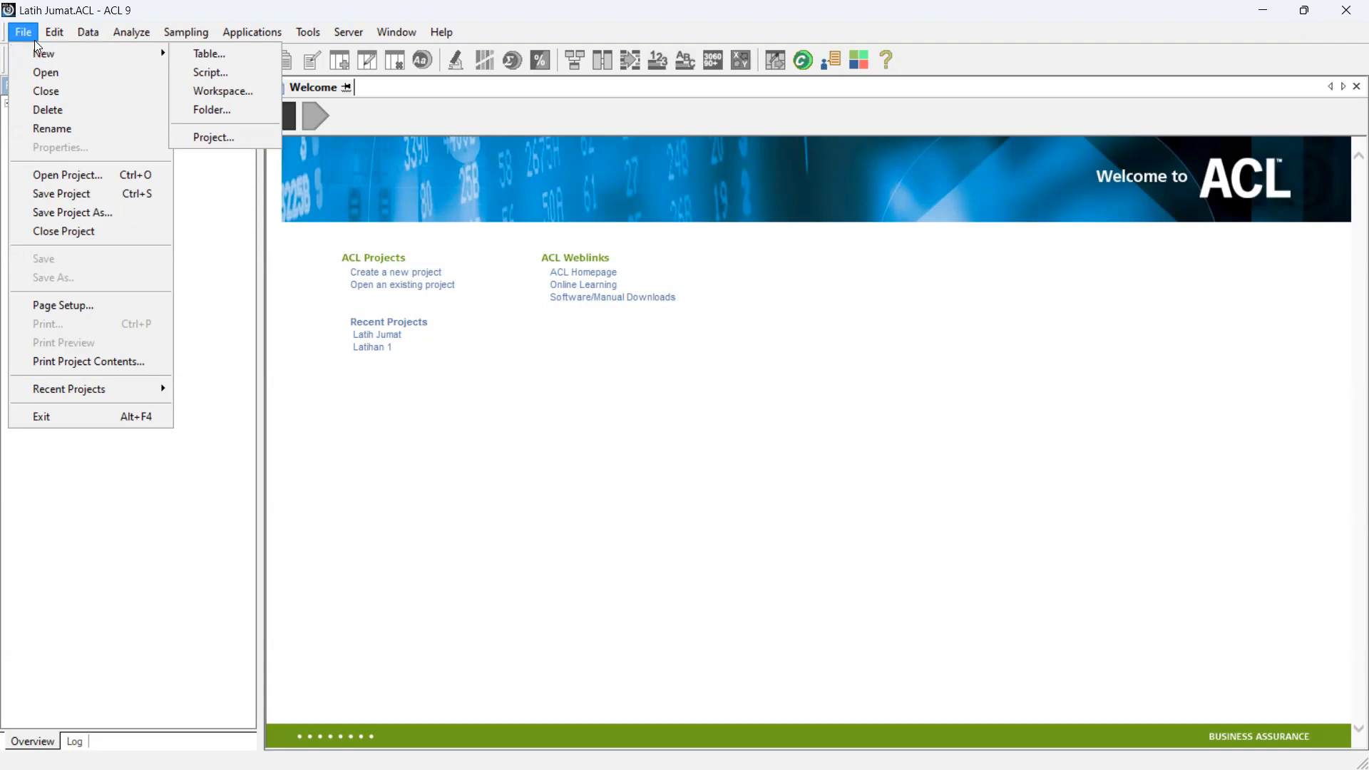
{"action": "left_click", "coordinate": [39, 40]}
{"action": "left_click", "coordinate": [25, 33]}
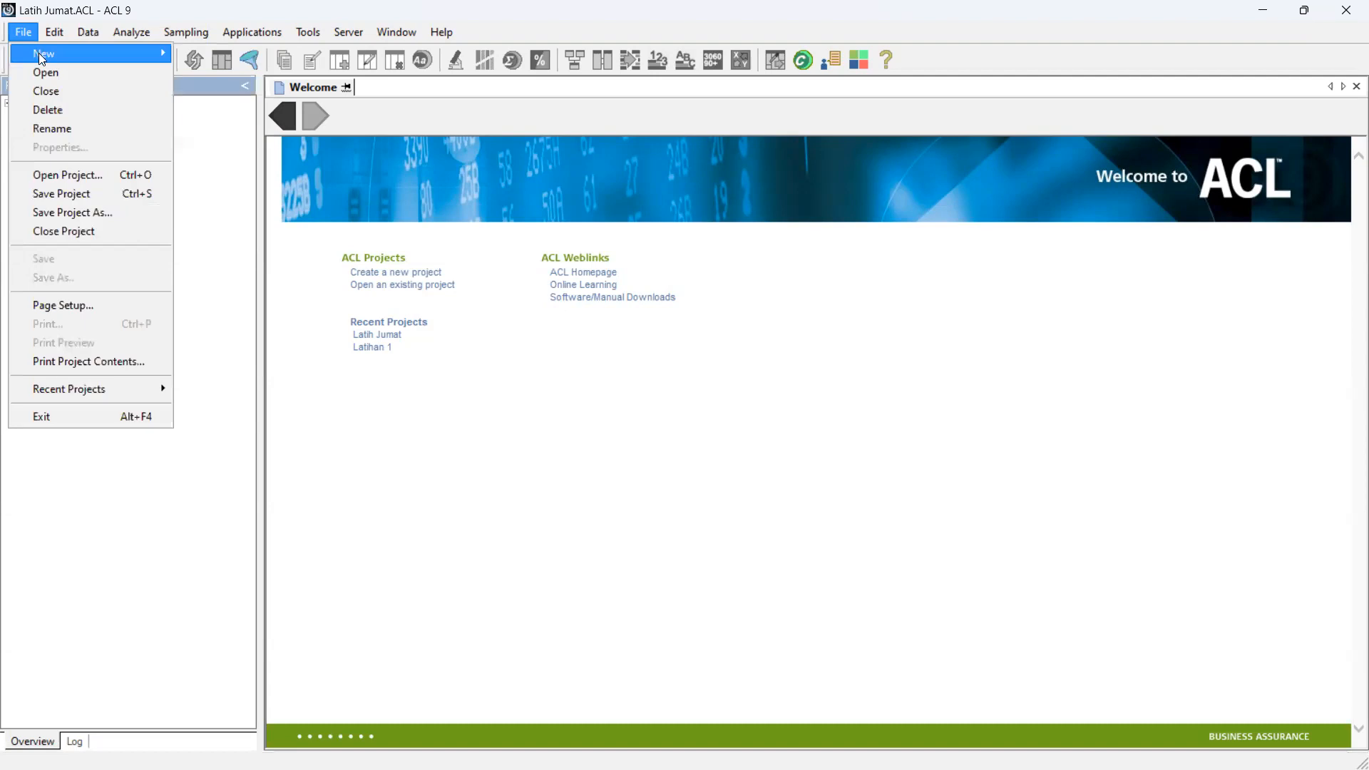
{"action": "mouse_move", "coordinate": [161, 54]}
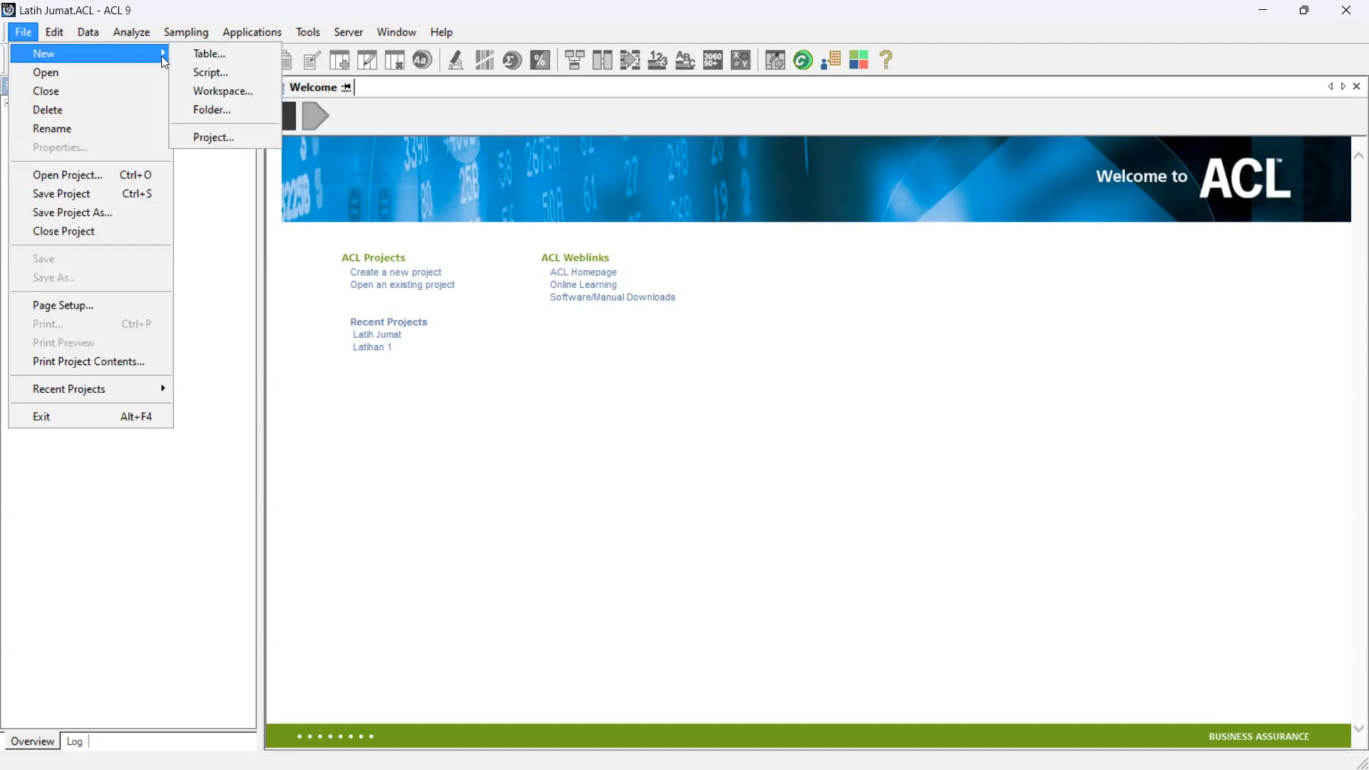
{"action": "left_click", "coordinate": [207, 57]}
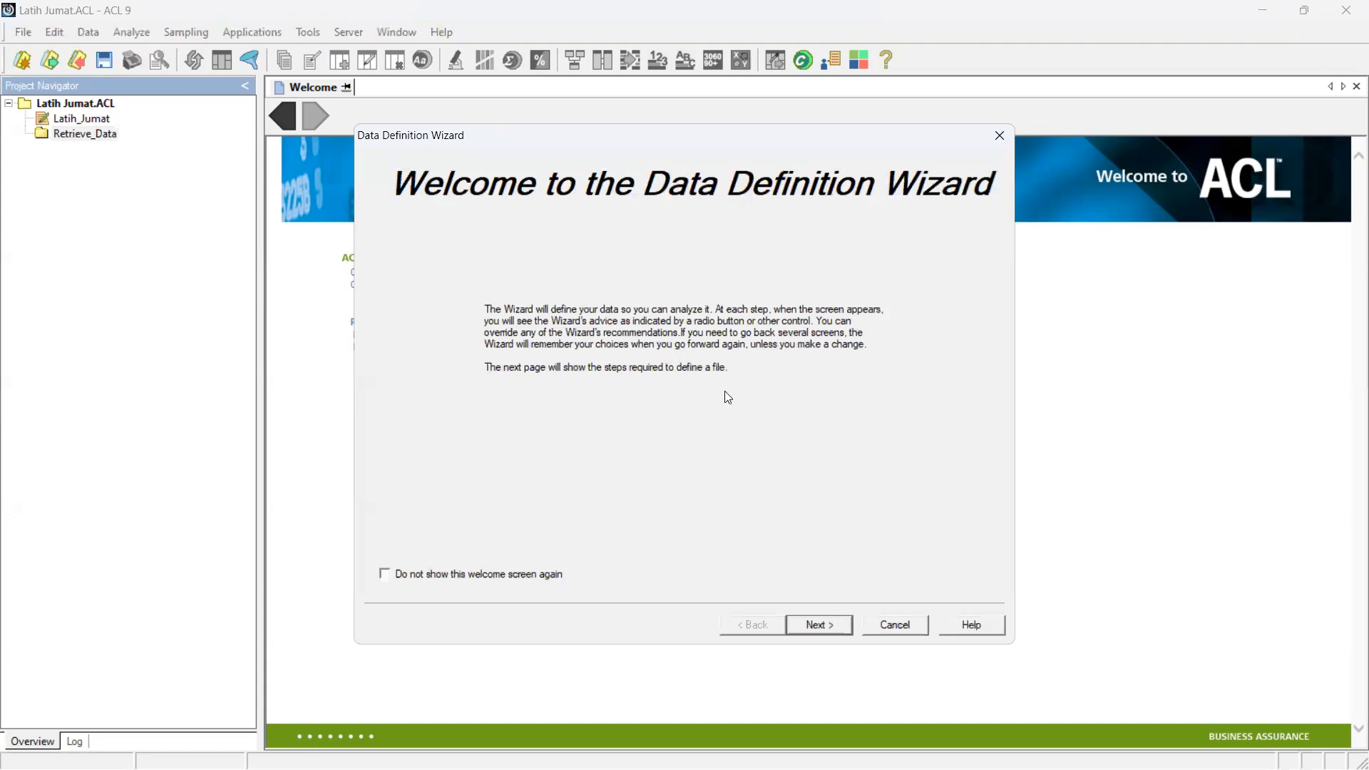
{"action": "left_click", "coordinate": [820, 628]}
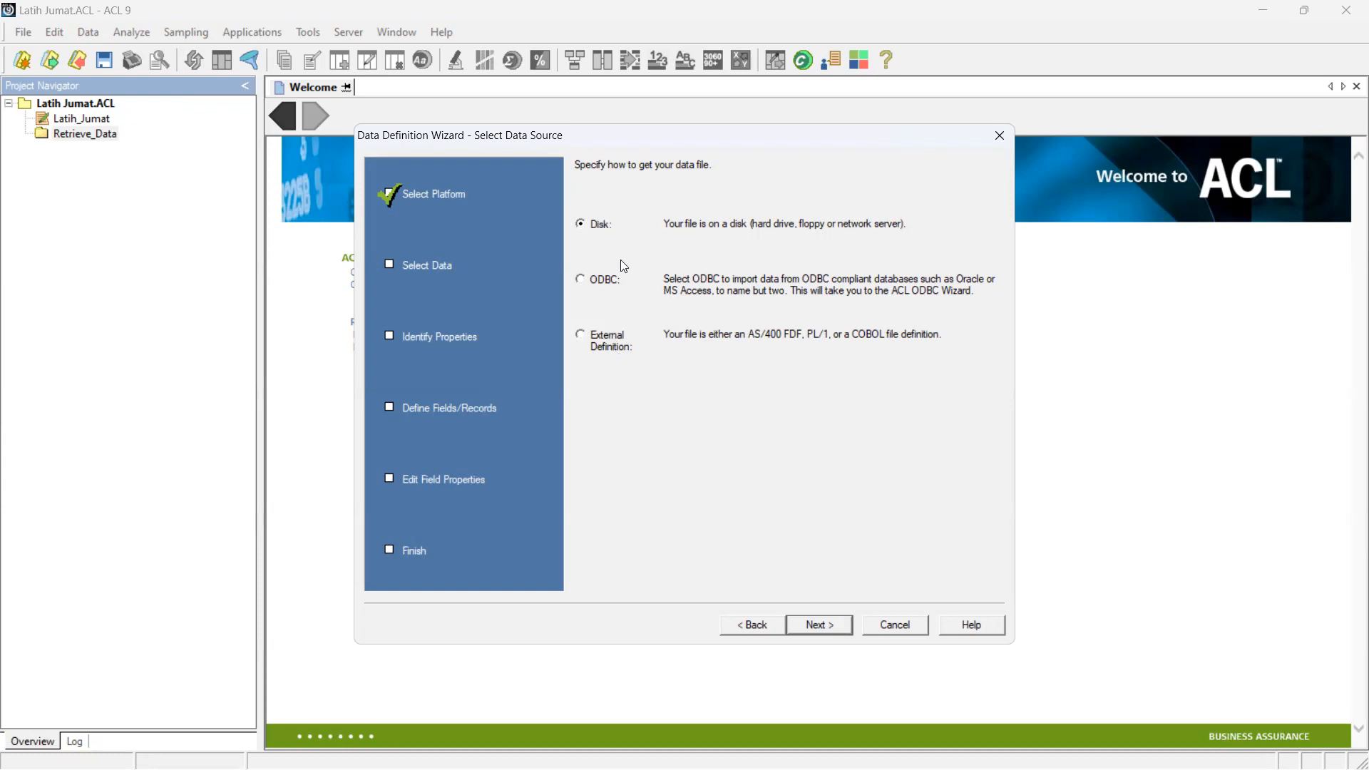
{"action": "left_click", "coordinate": [823, 627]}
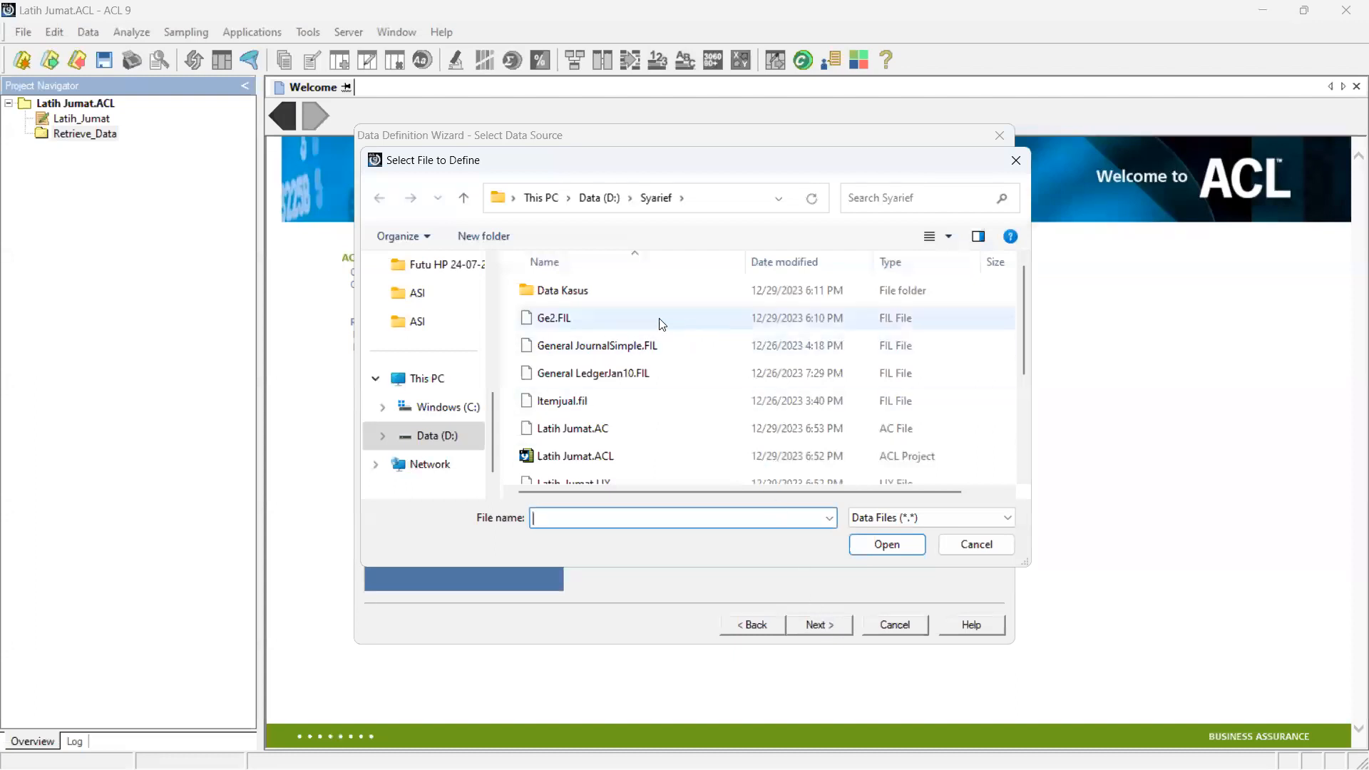
{"action": "double_click", "coordinate": [600, 296]}
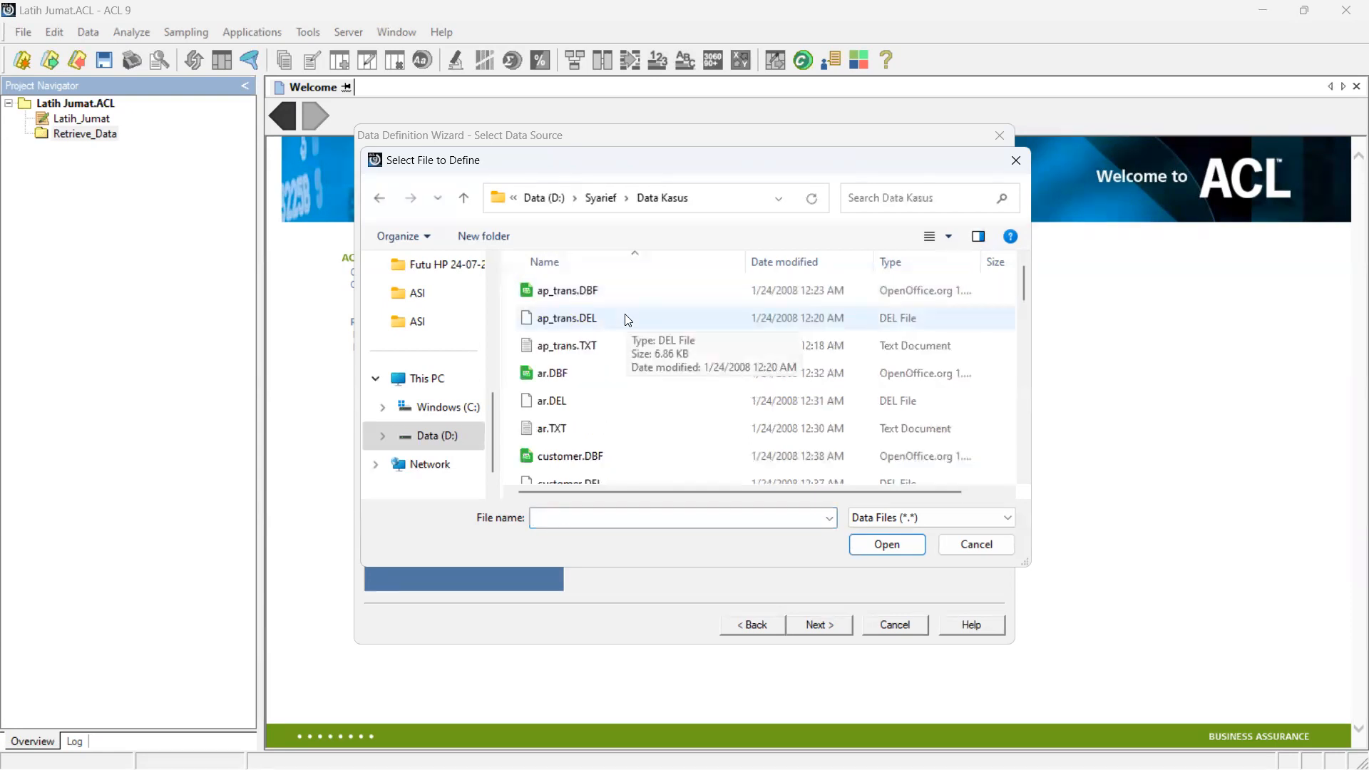
{"action": "left_click", "coordinate": [589, 293]}
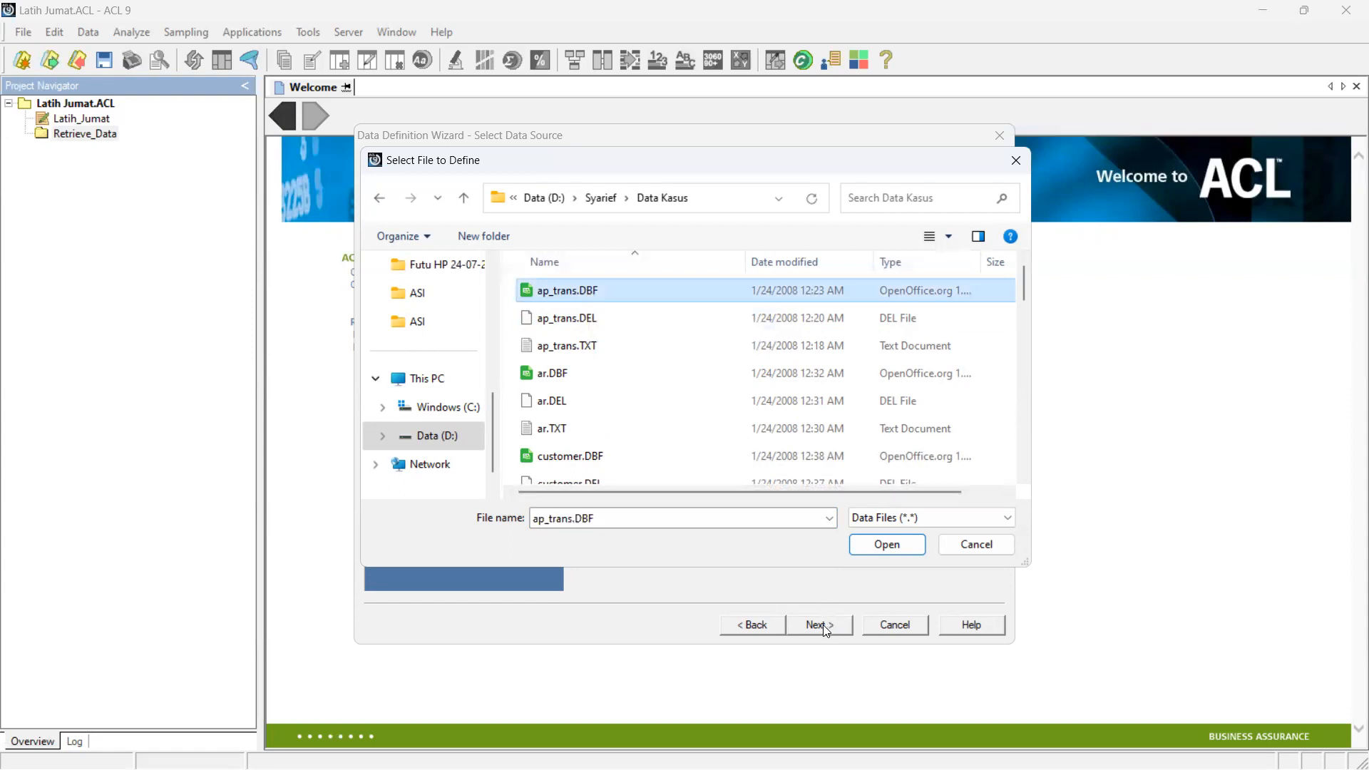
{"action": "left_click", "coordinate": [895, 547]}
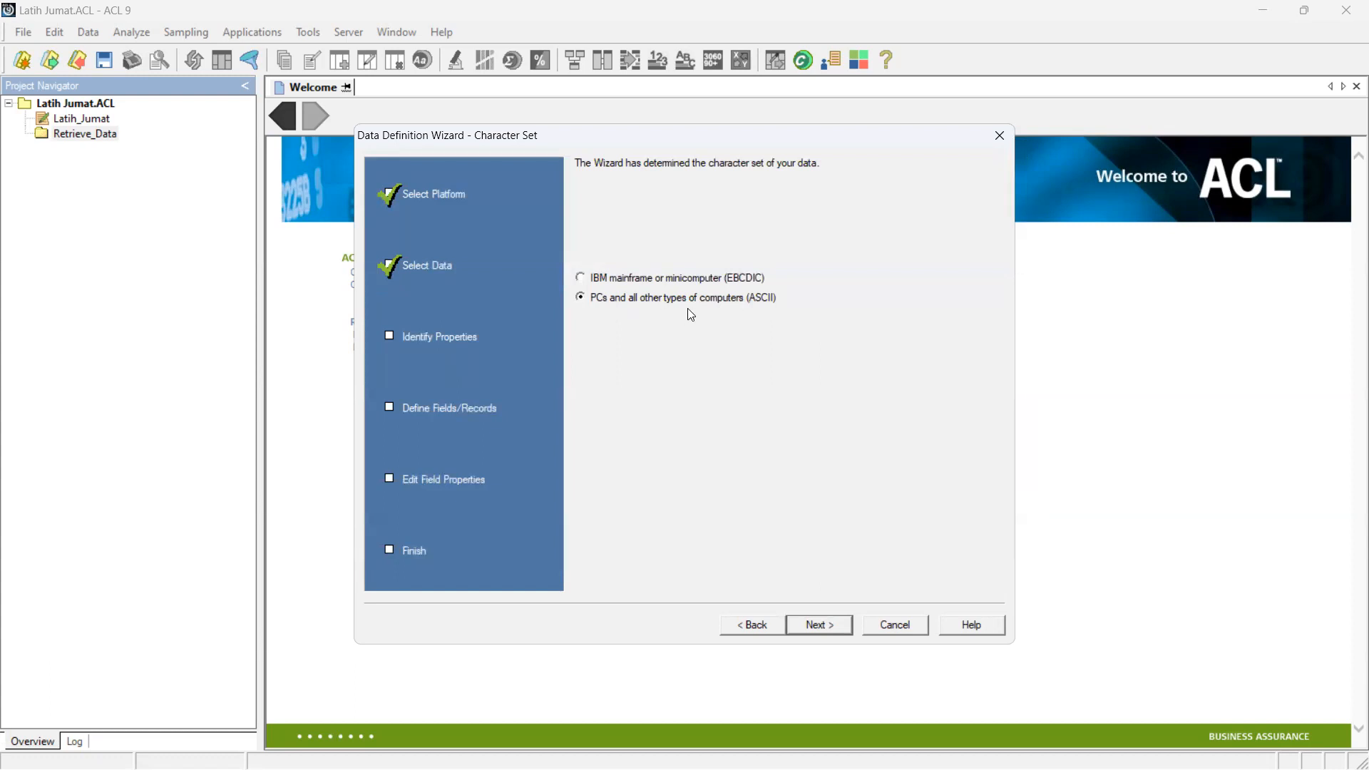
Accept the ASCII character set and dBASE compatible file format, finish the definition, and save the table as "KK A/P"
{"action": "left_click", "coordinate": [817, 626]}
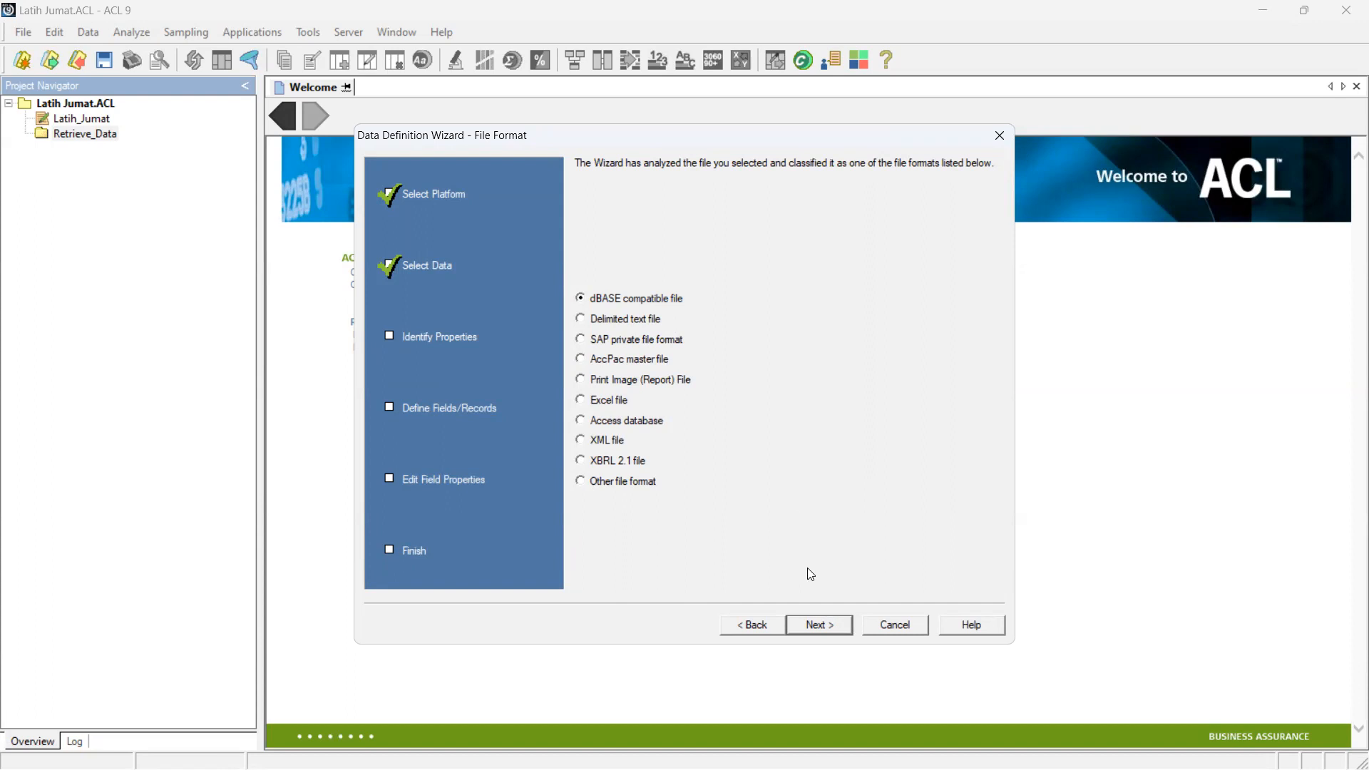
{"action": "left_click", "coordinate": [820, 624]}
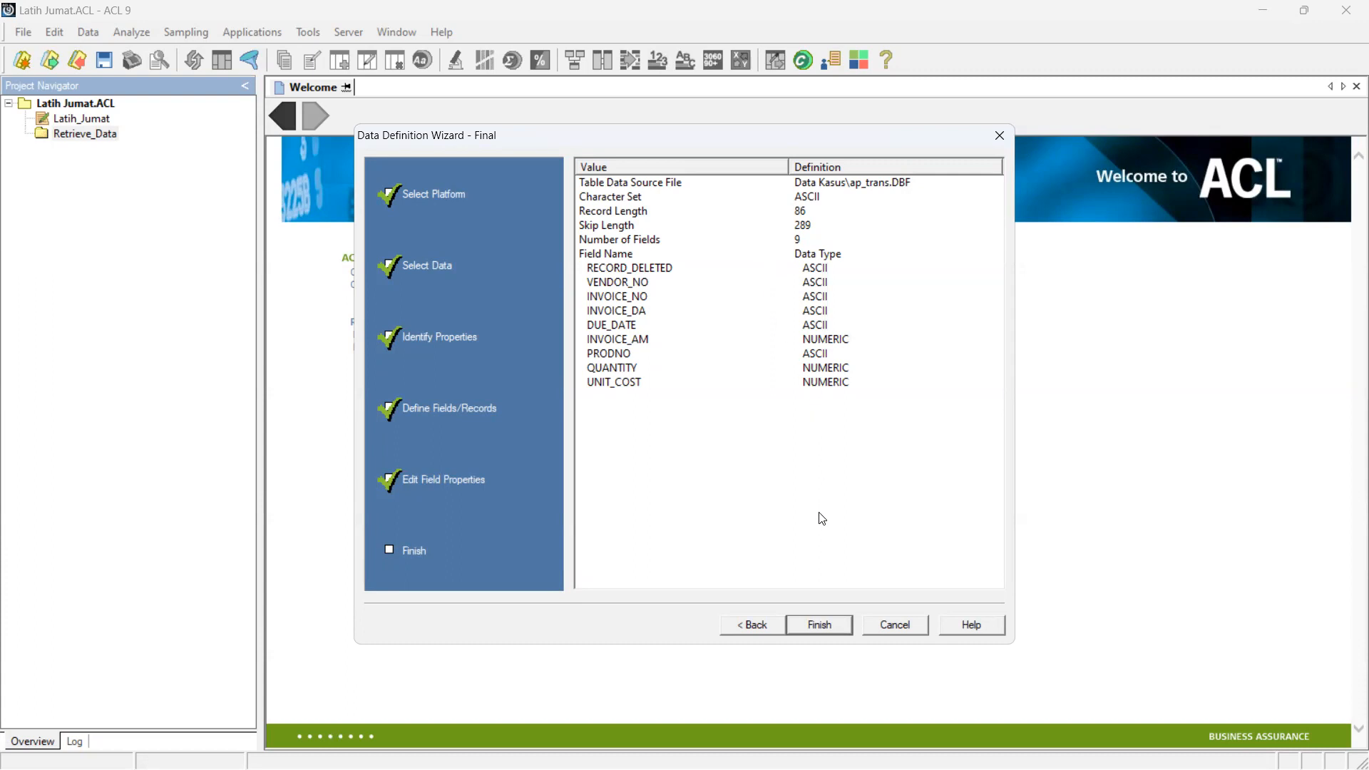
{"action": "left_click", "coordinate": [820, 626]}
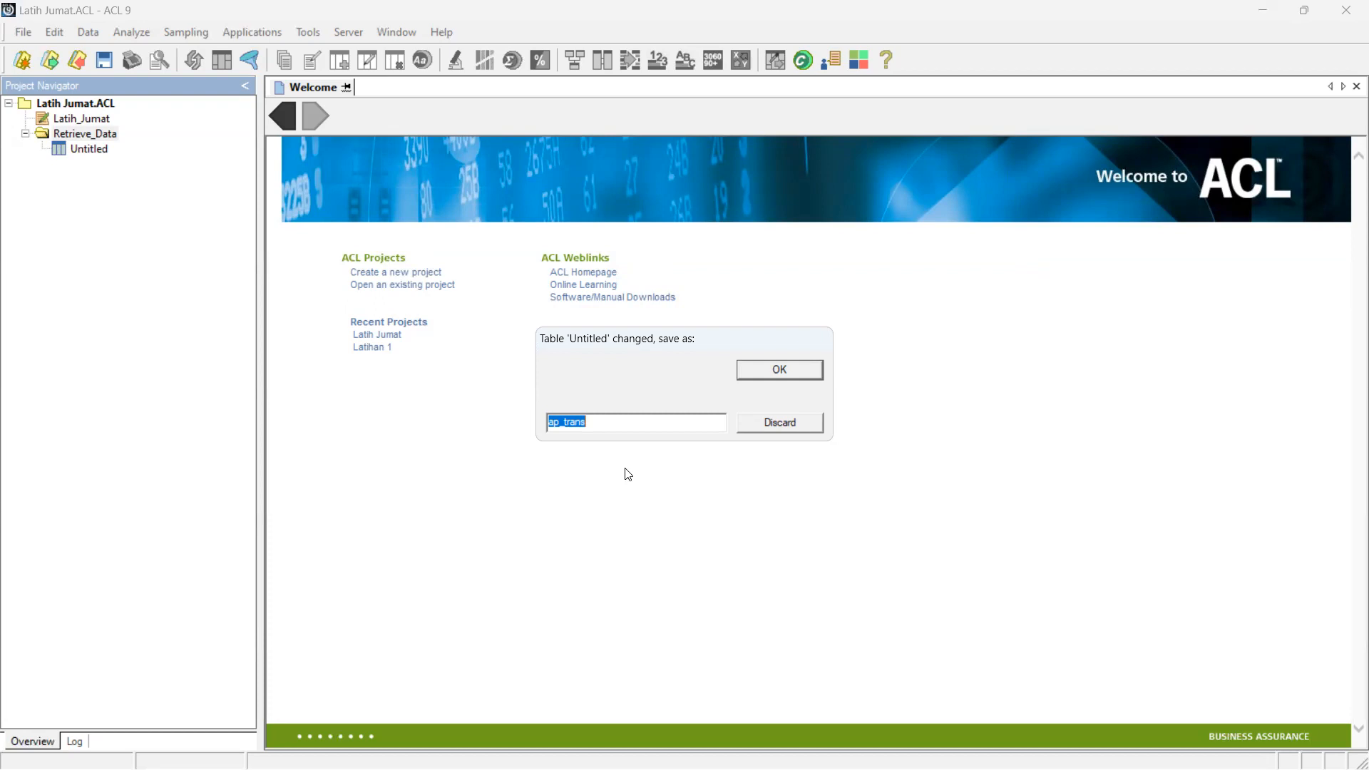
{"action": "type", "text": "KK A/P"}
{"action": "left_click", "coordinate": [778, 365]}
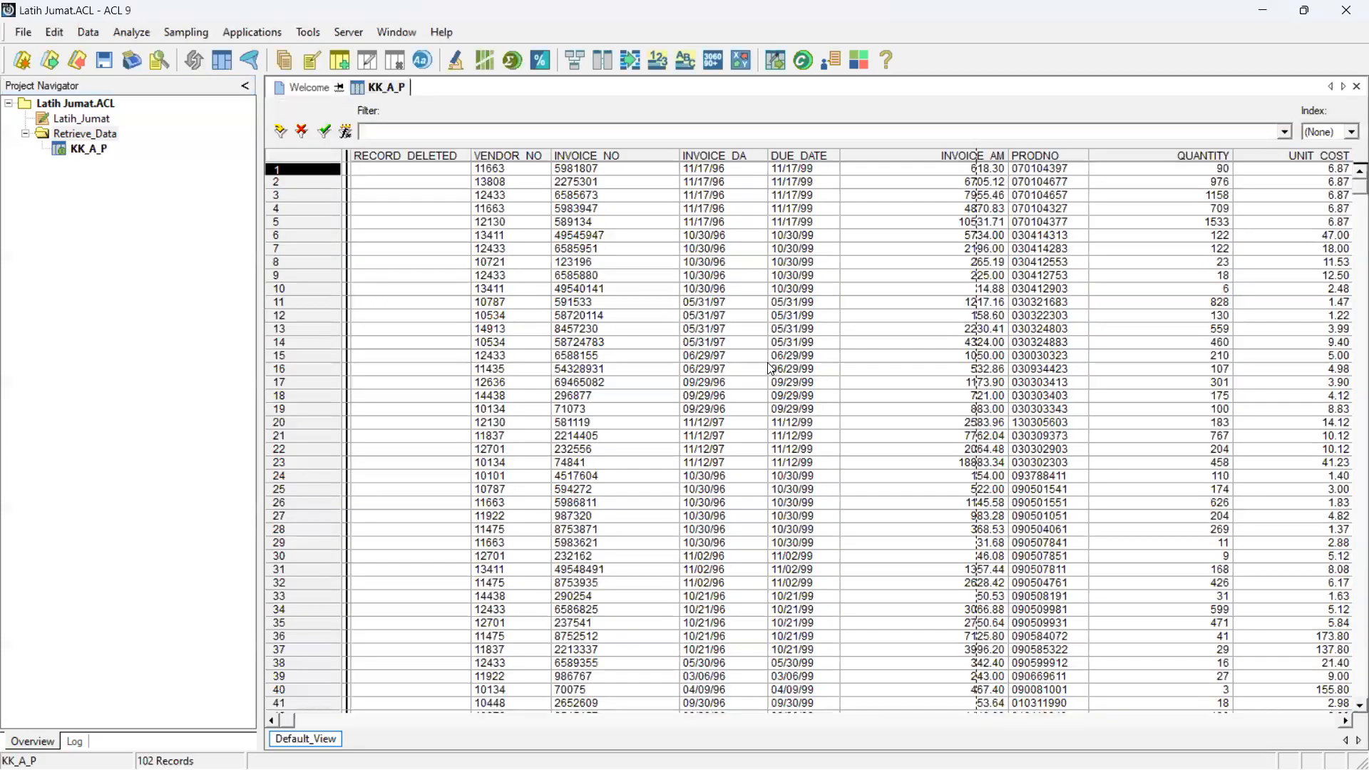
{"action": "left_click", "coordinate": [1348, 722]}
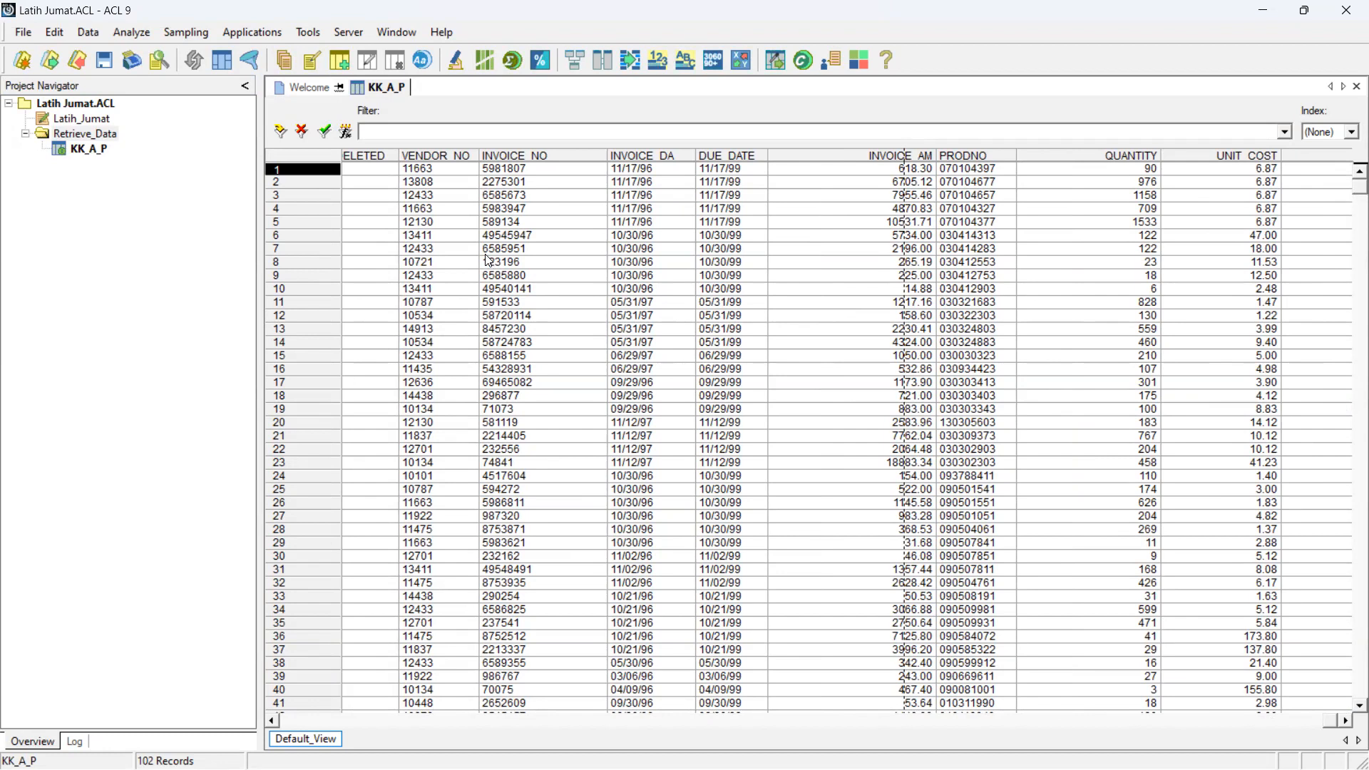
{"action": "left_click", "coordinate": [416, 172]}
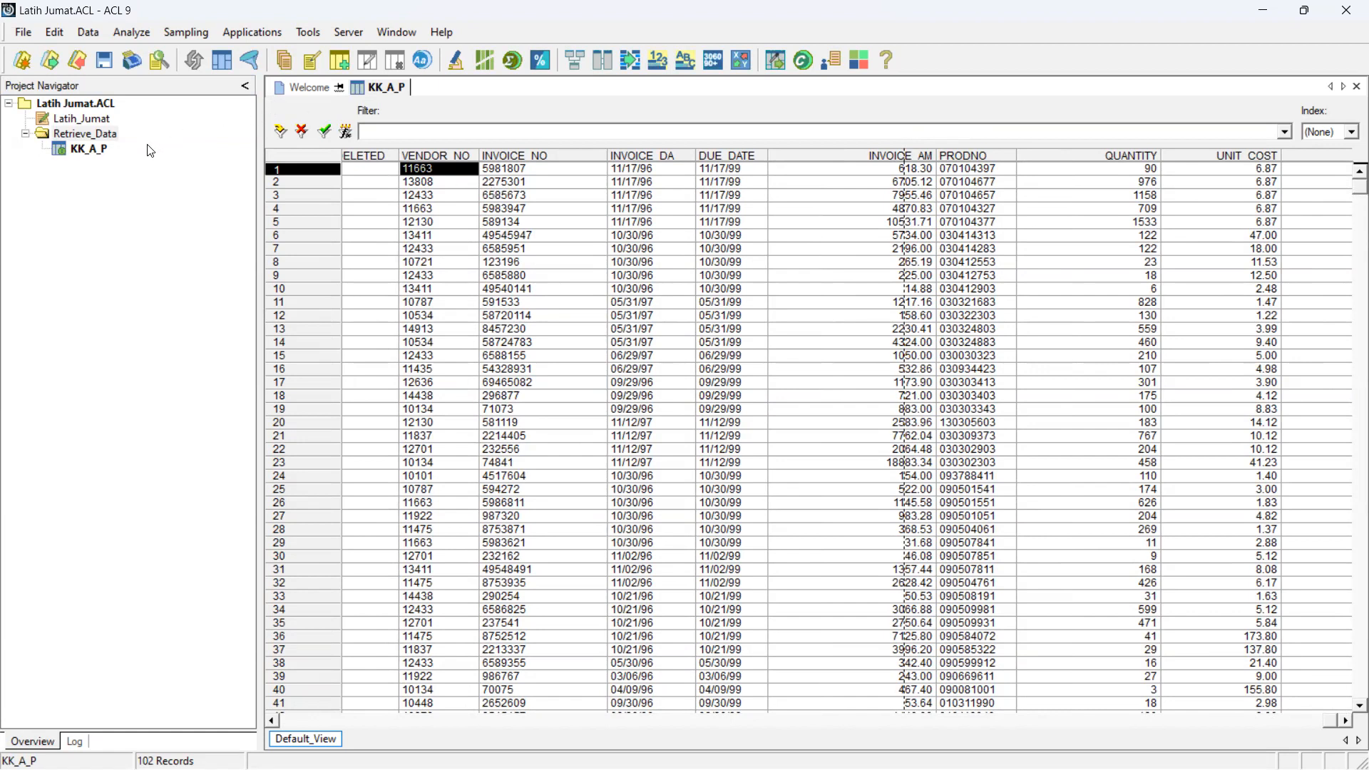
Start another new table definition, using the disk file payroll_xls.XLS from the Data Kasus folder as its source
{"action": "left_click", "coordinate": [23, 33]}
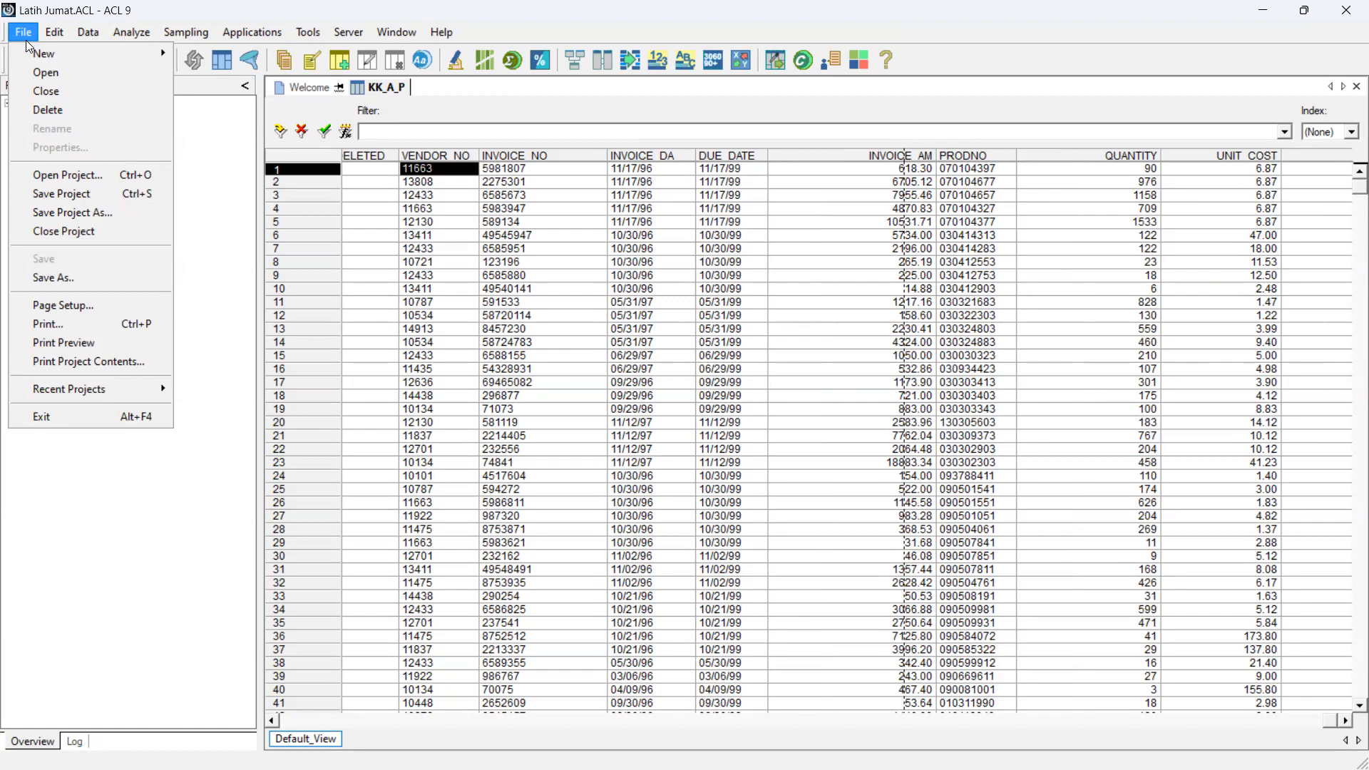
{"action": "mouse_move", "coordinate": [35, 53]}
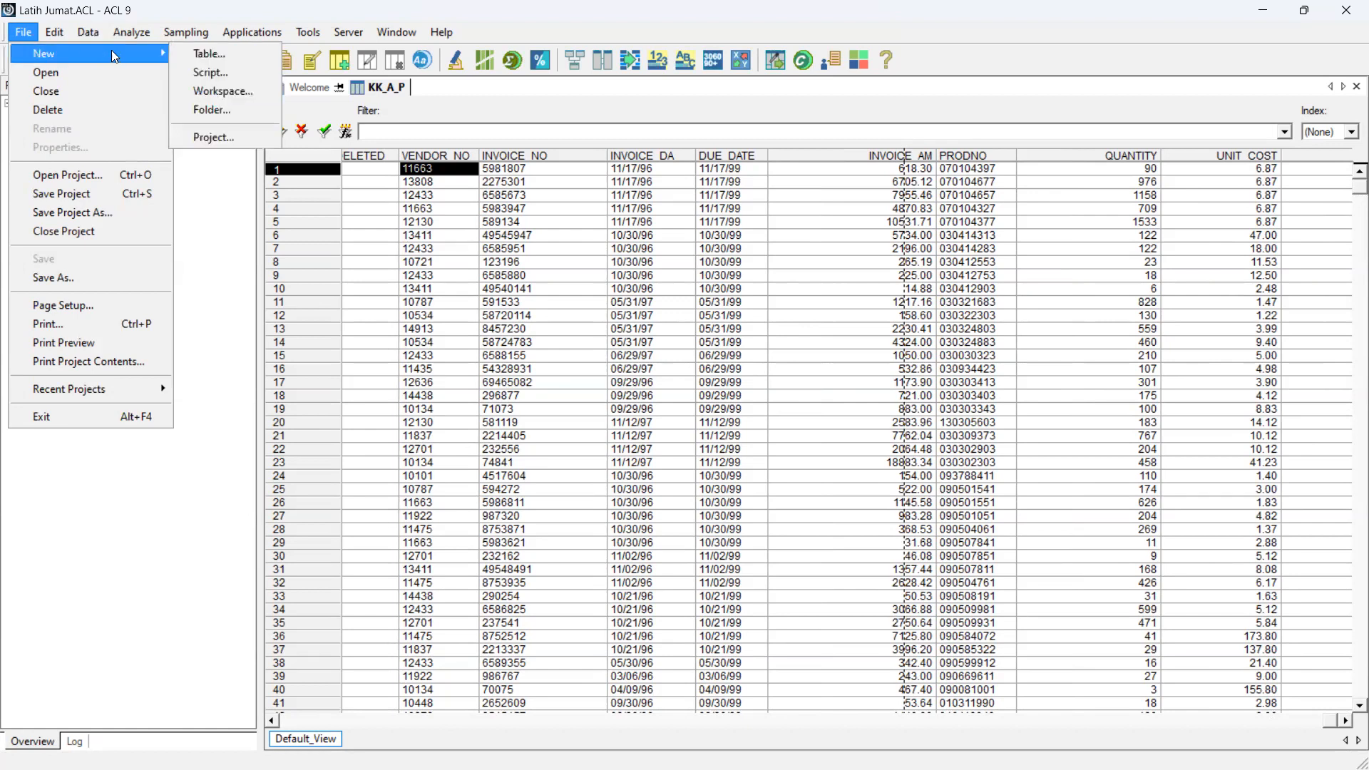
{"action": "left_click", "coordinate": [200, 55]}
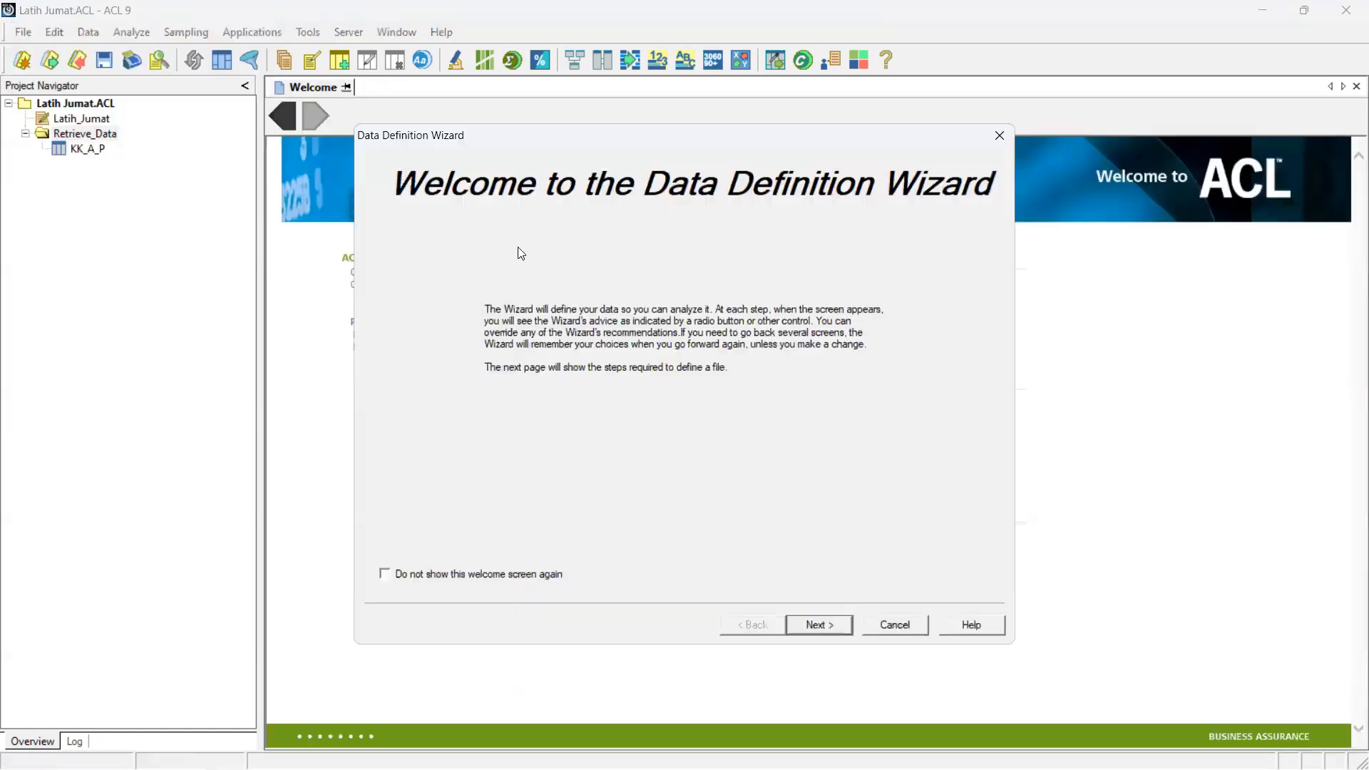
{"action": "left_click", "coordinate": [818, 620]}
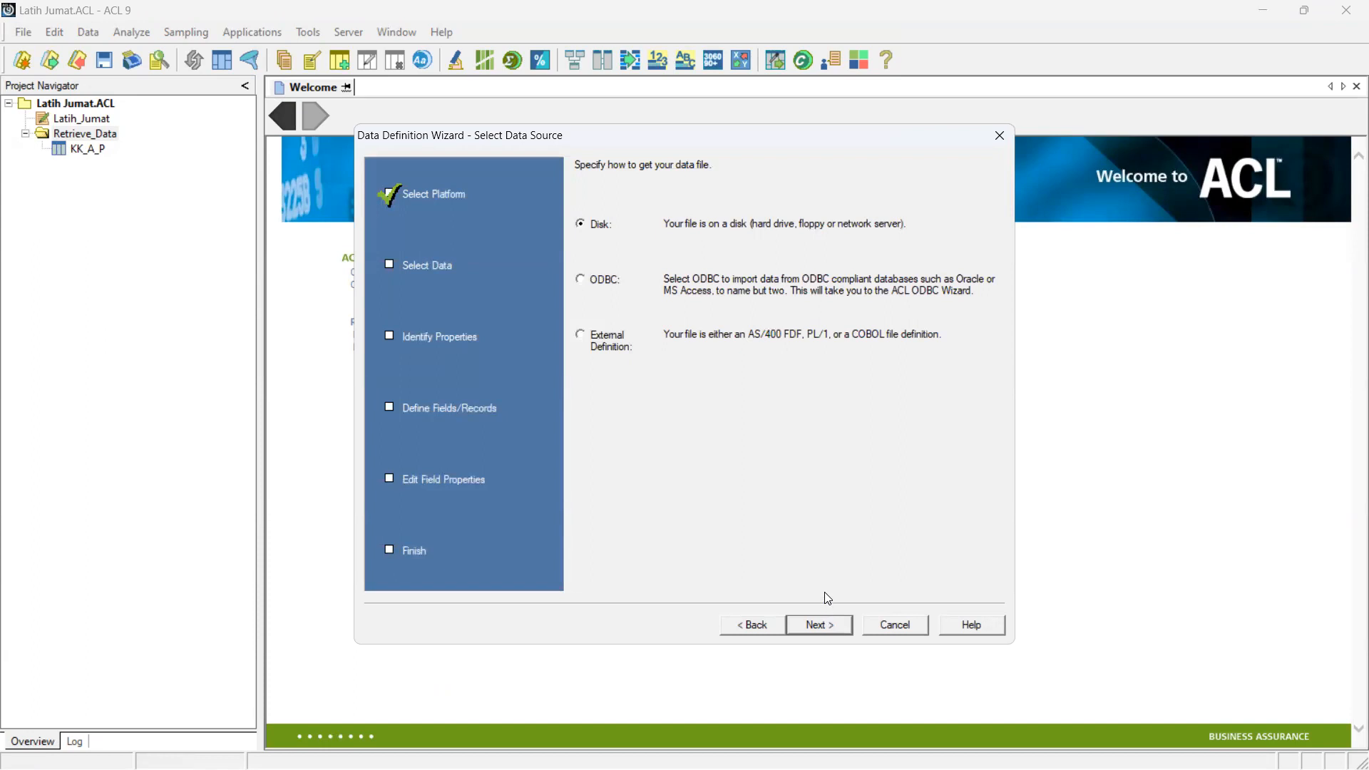
{"action": "left_click", "coordinate": [829, 627]}
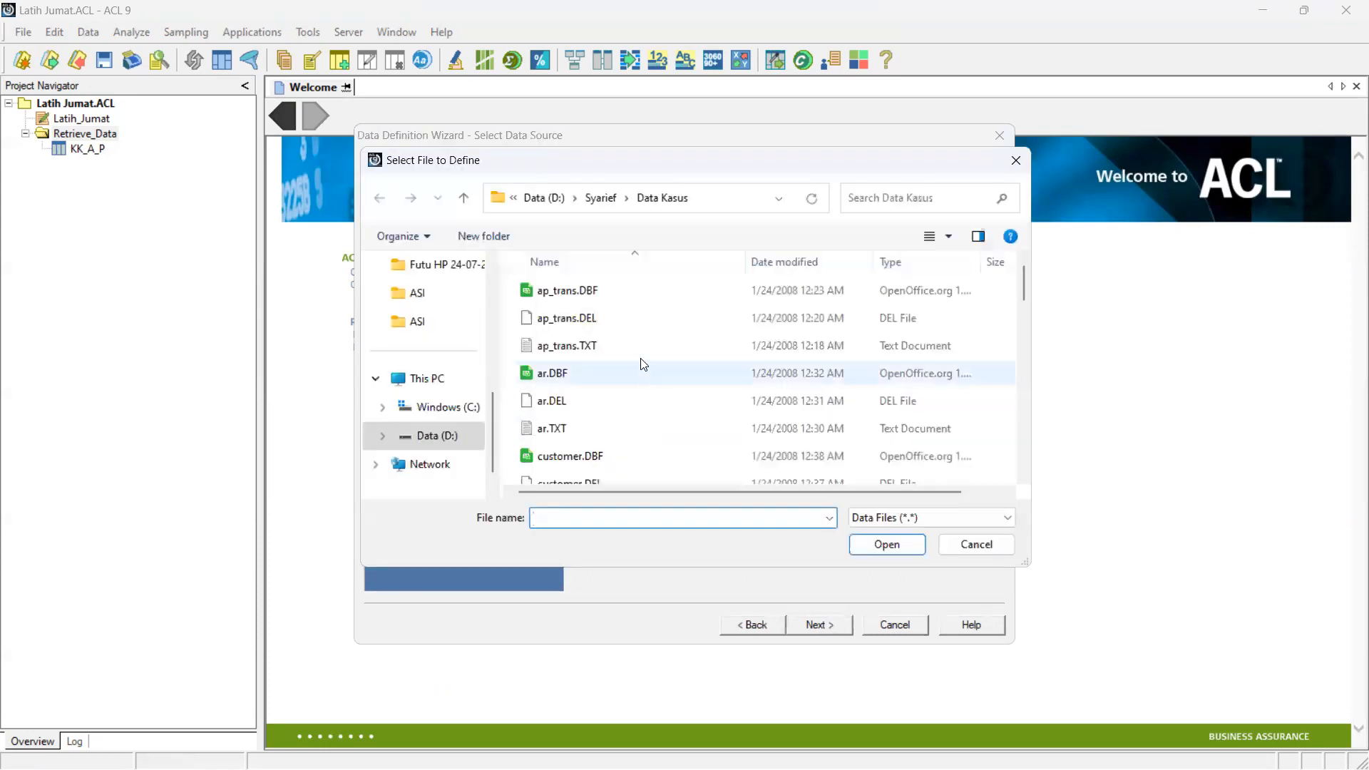
{"action": "scroll", "coordinate": [641, 345], "scroll_direction": "down", "scroll_amount": 2}
{"action": "scroll", "coordinate": [642, 345], "scroll_direction": "down", "scroll_amount": 4}
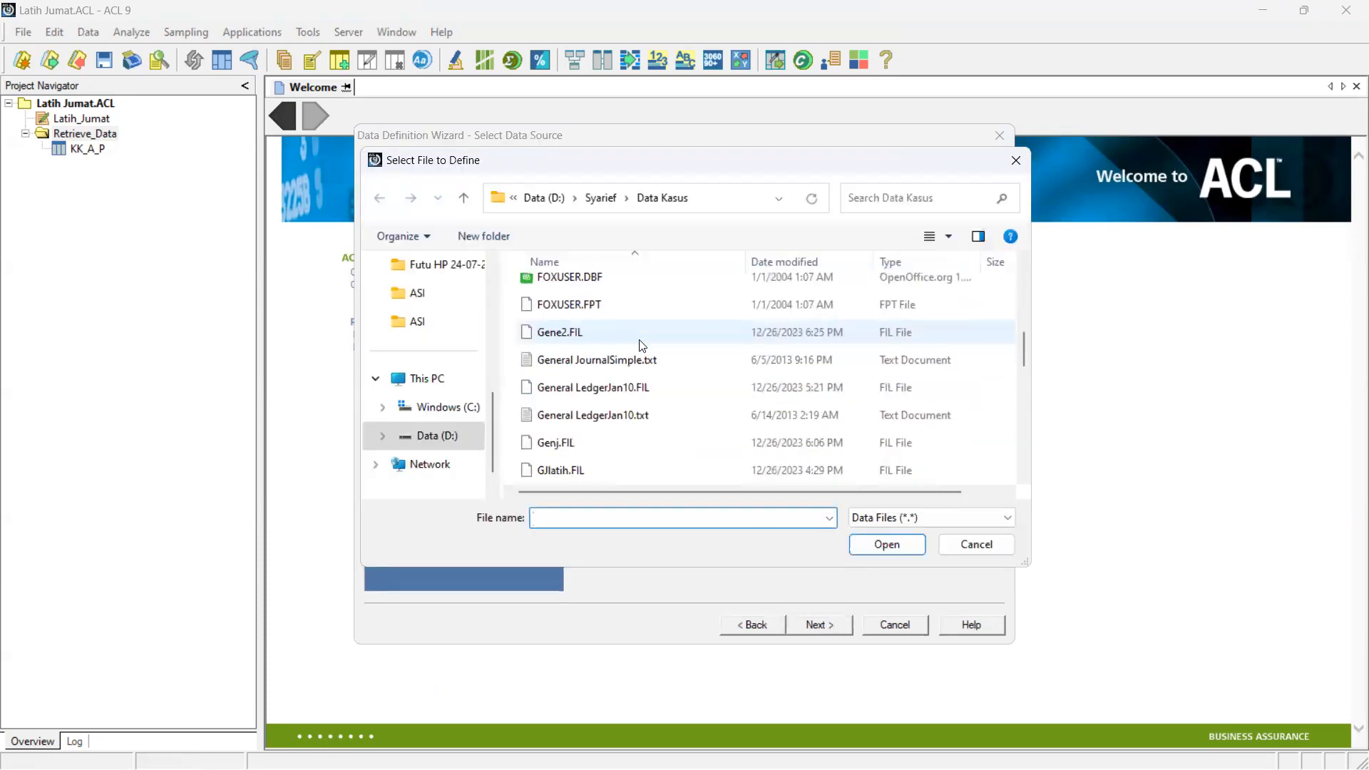
{"action": "scroll", "coordinate": [642, 346], "scroll_direction": "down", "scroll_amount": 3}
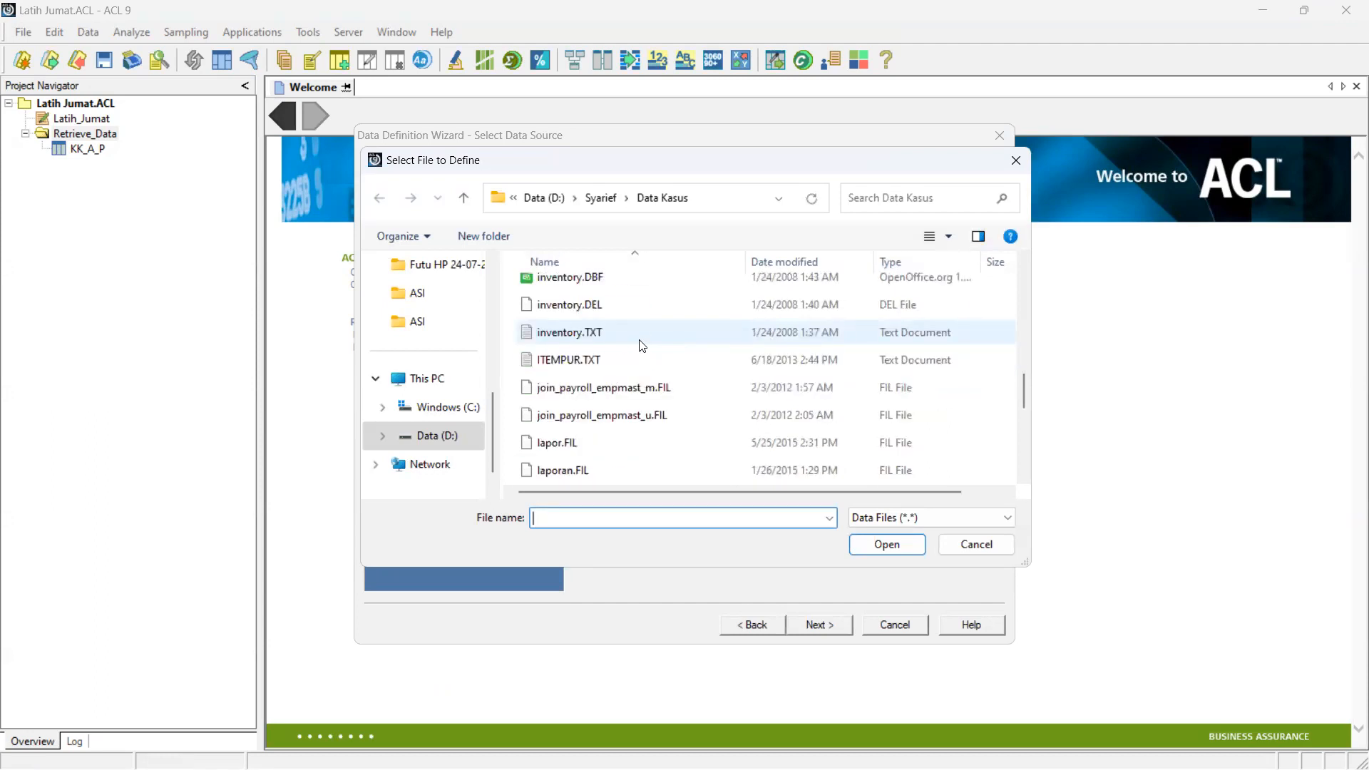
{"action": "scroll", "coordinate": [643, 345], "scroll_direction": "down", "scroll_amount": 2}
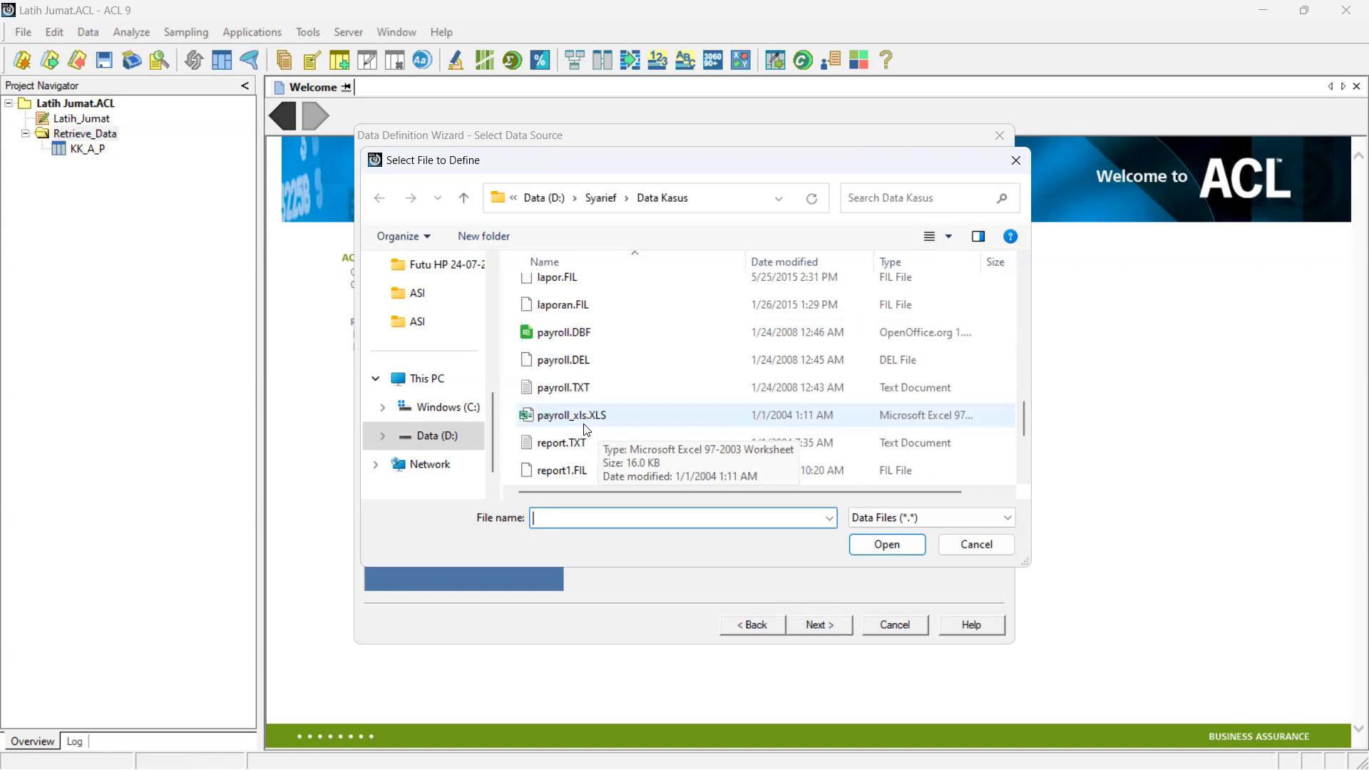
{"action": "left_click", "coordinate": [620, 423]}
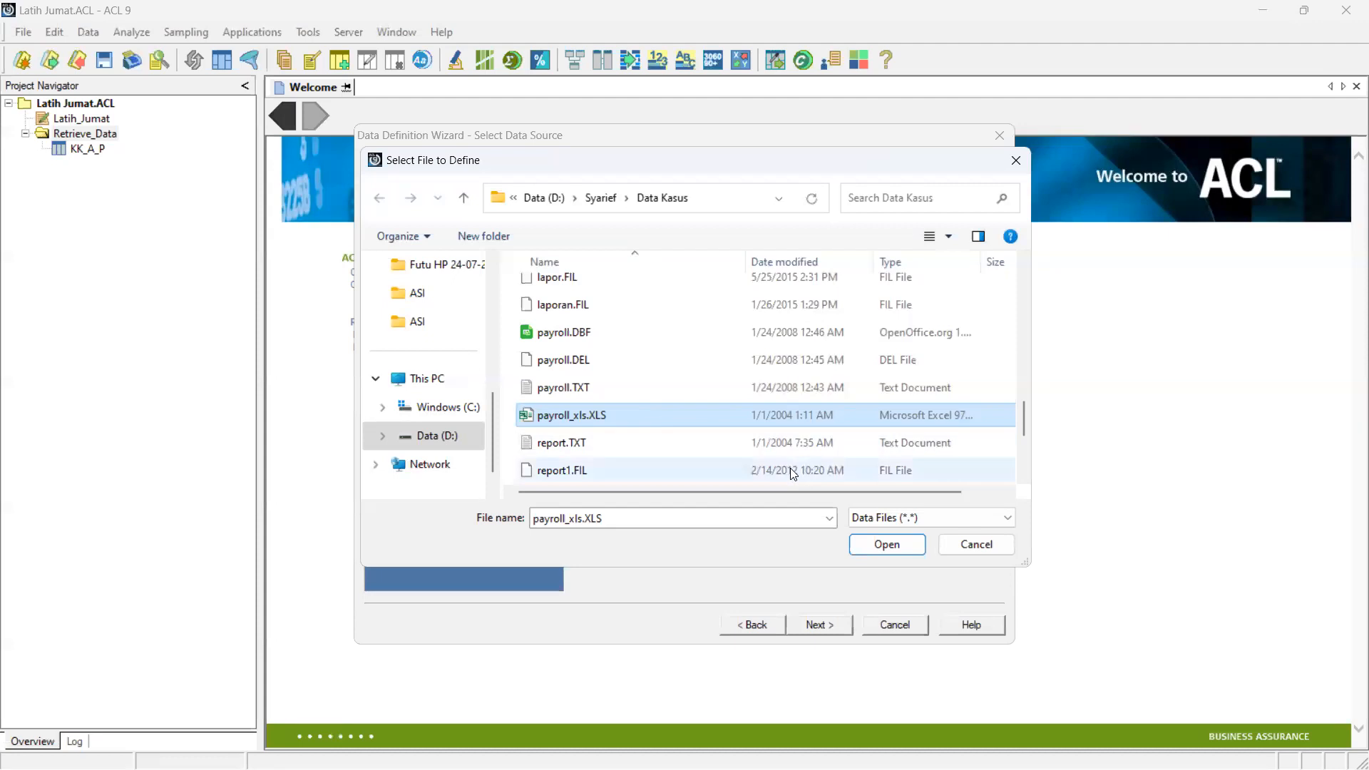
{"action": "left_click", "coordinate": [877, 544]}
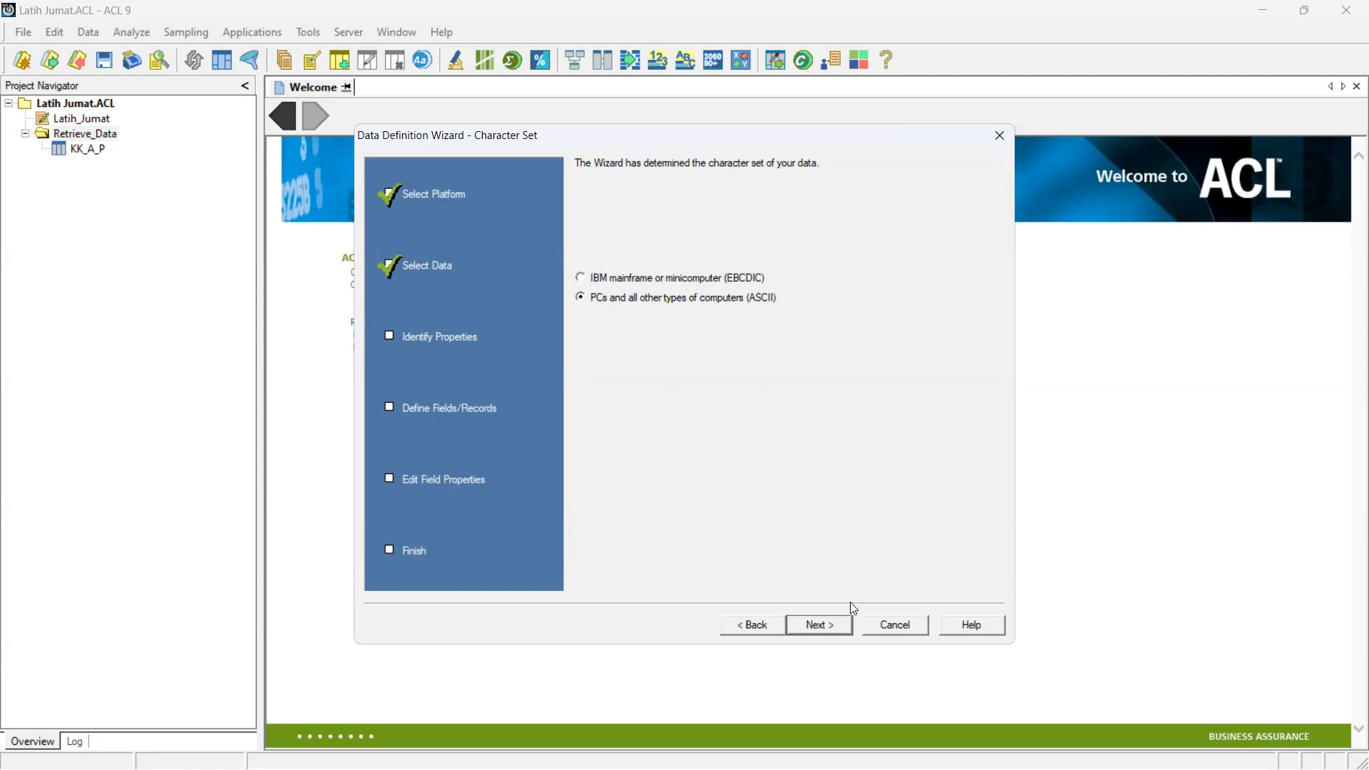
Accept the ASCII character set, the Excel file format, and the payroll worksheet with a maximum character field length of 50
{"action": "left_click", "coordinate": [820, 627]}
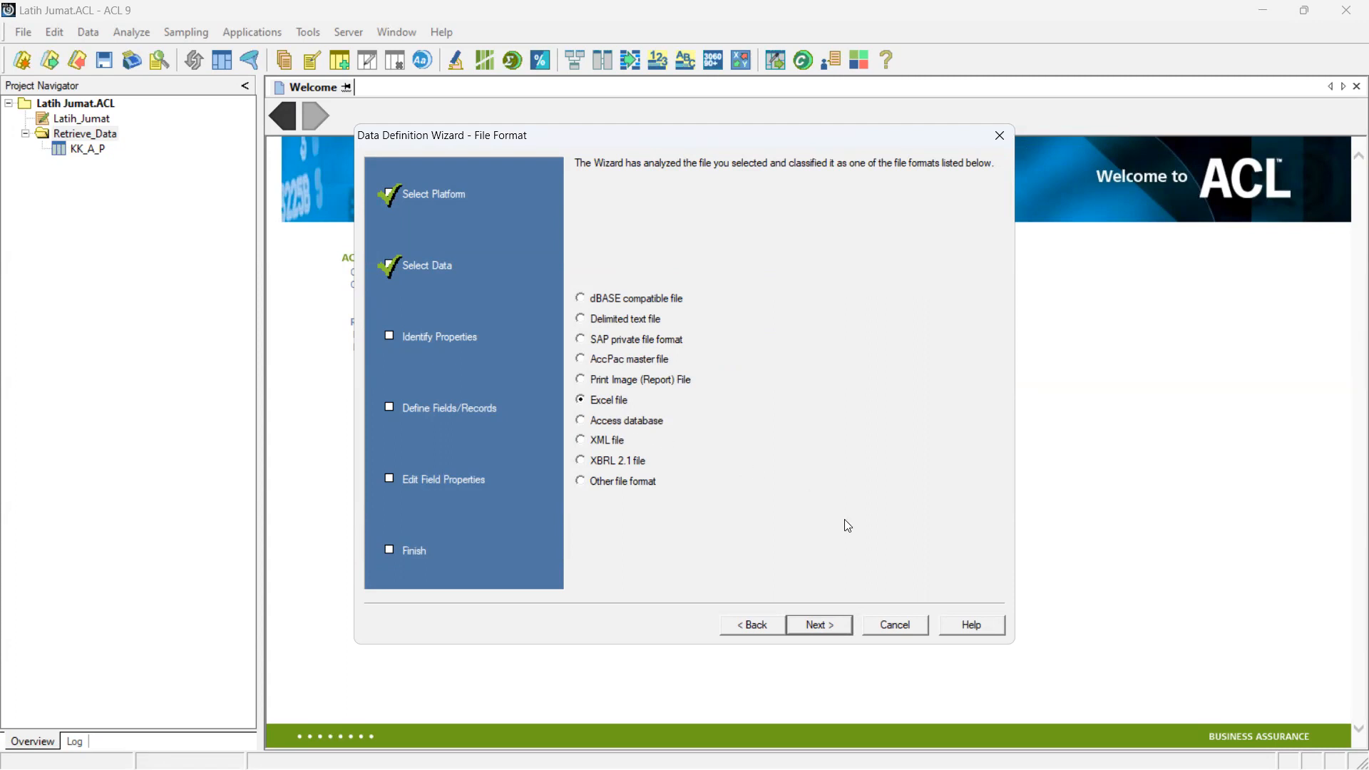
{"action": "left_click", "coordinate": [821, 626]}
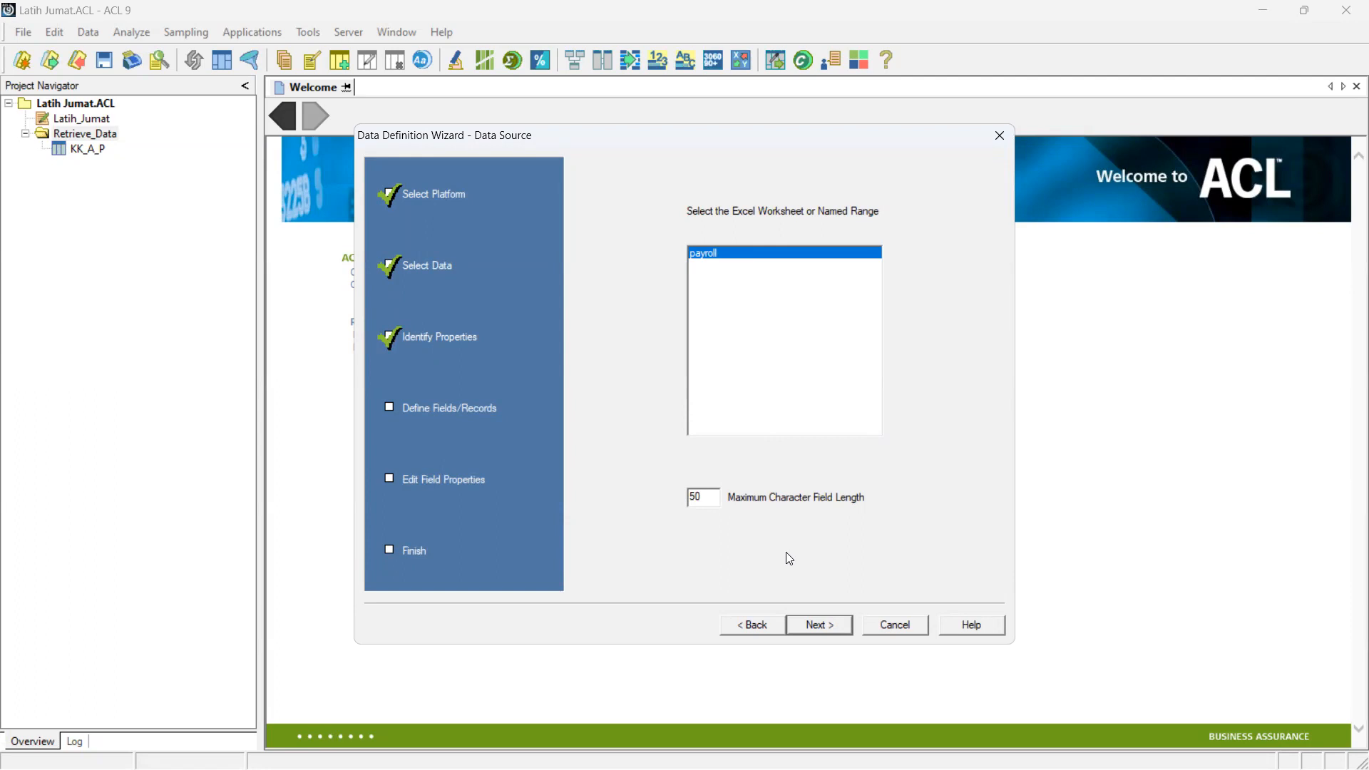
{"action": "left_click", "coordinate": [831, 628]}
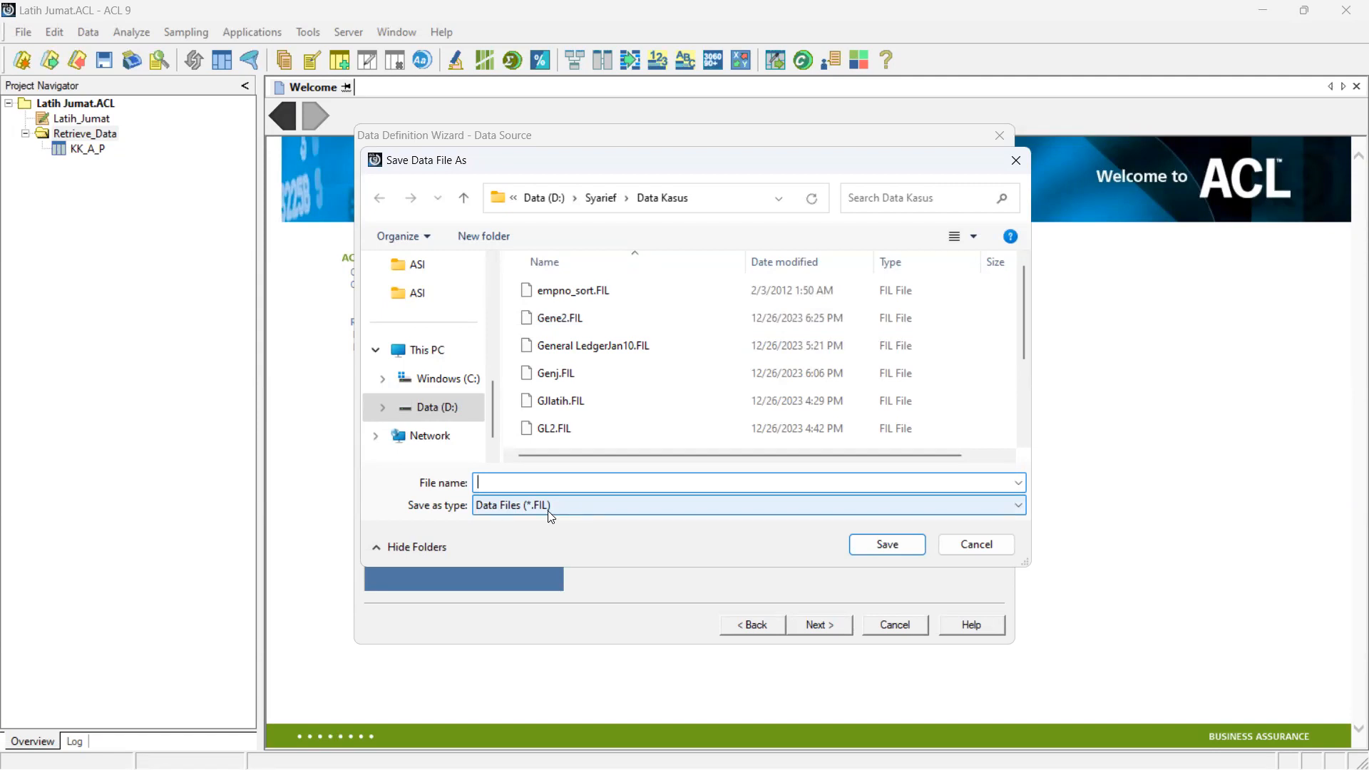
Save the data file as "KK Payrol" in the parent folder of Data Kasus, and finish the definition with the table name KK_Payrol
{"action": "left_click", "coordinate": [609, 200]}
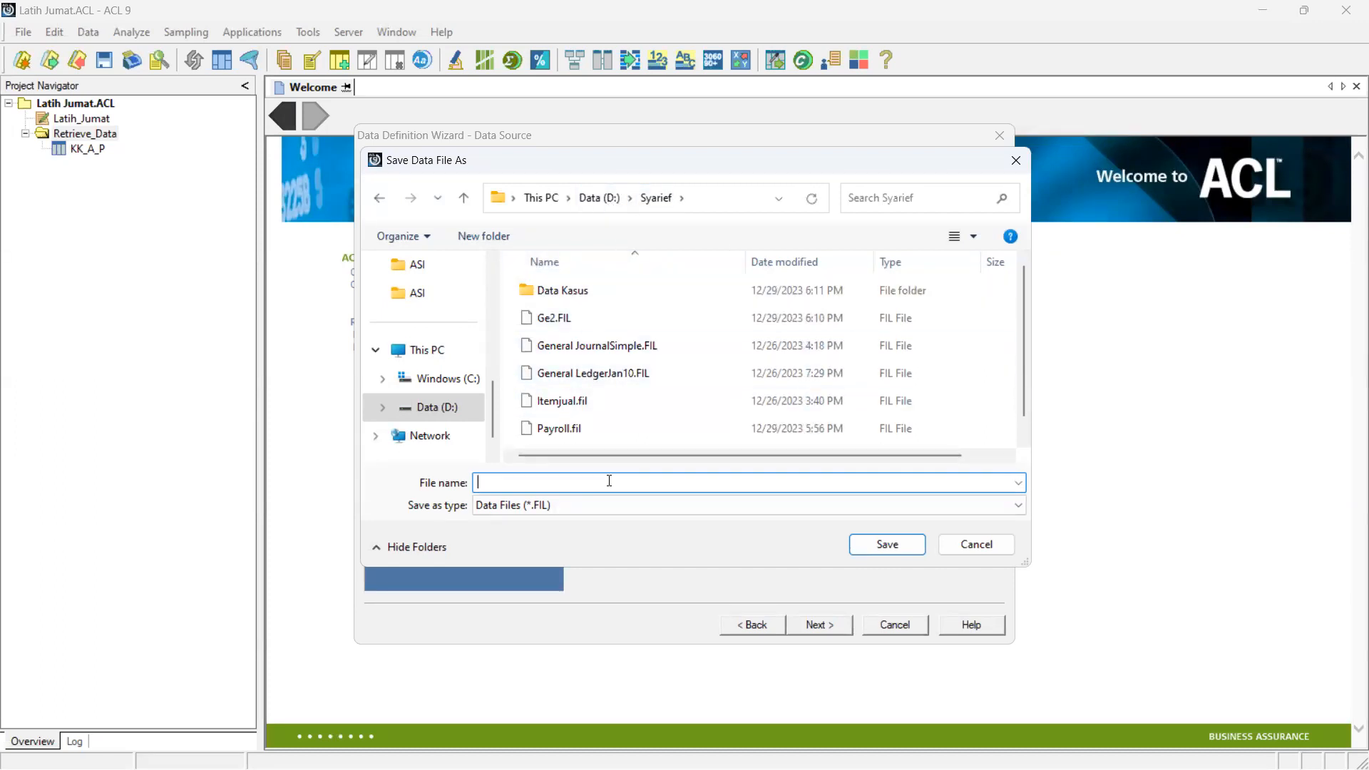
{"action": "type", "text": "KK Payrol"}
{"action": "left_click", "coordinate": [885, 545]}
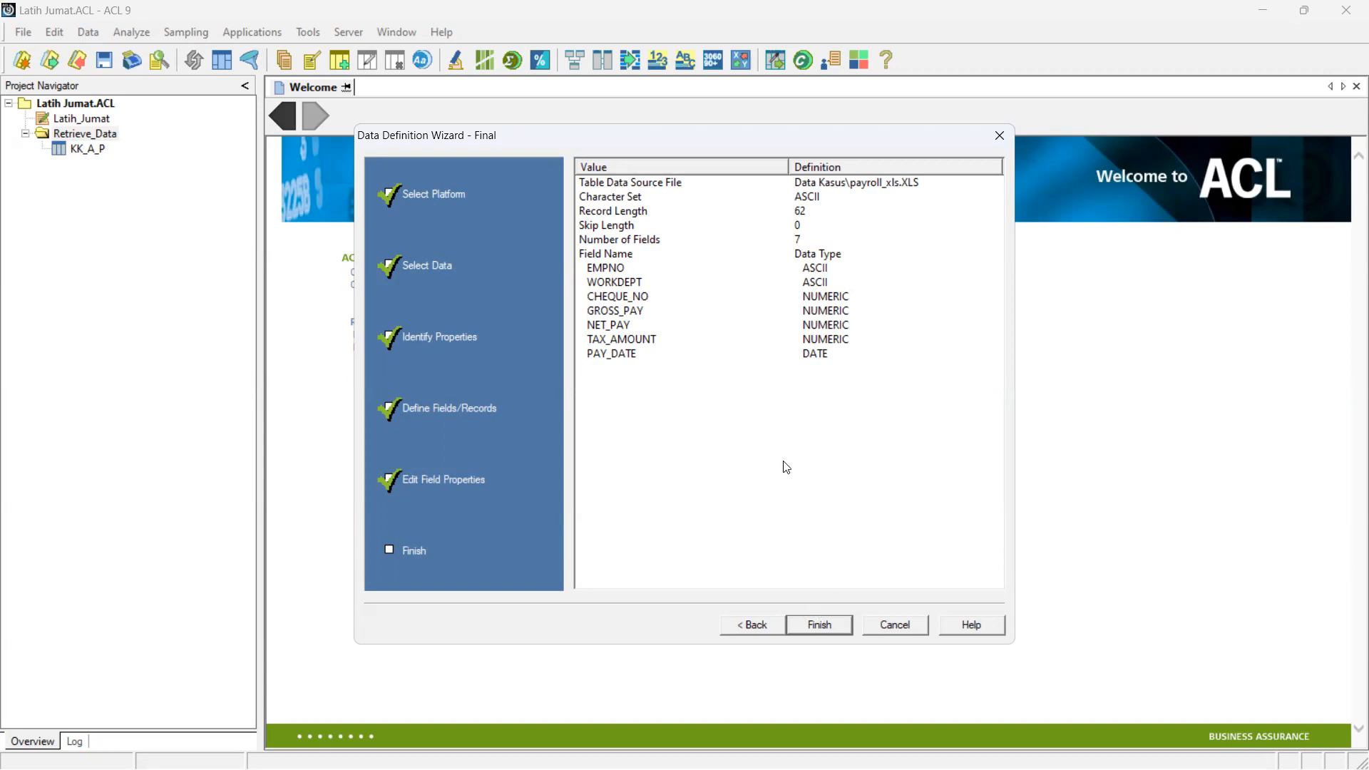
{"action": "left_click", "coordinate": [820, 625]}
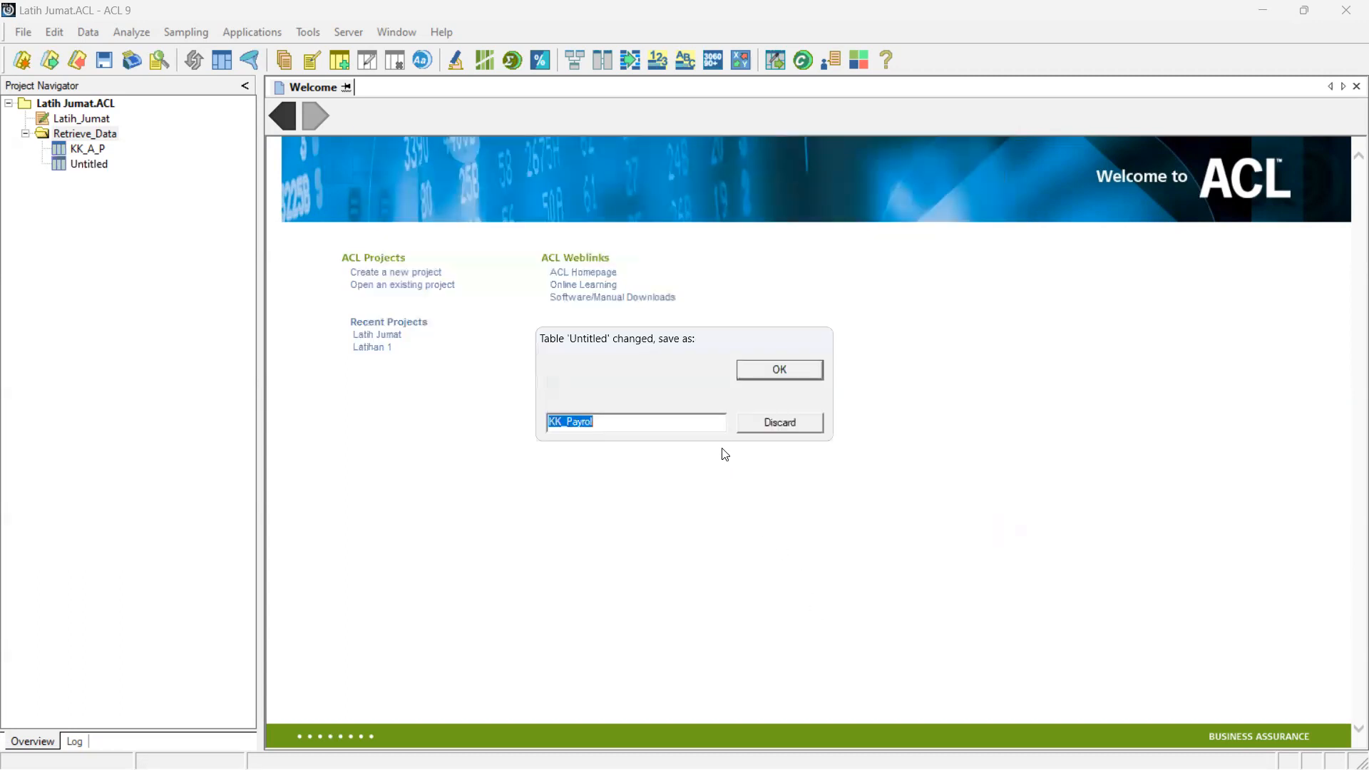
{"action": "left_click", "coordinate": [770, 369]}
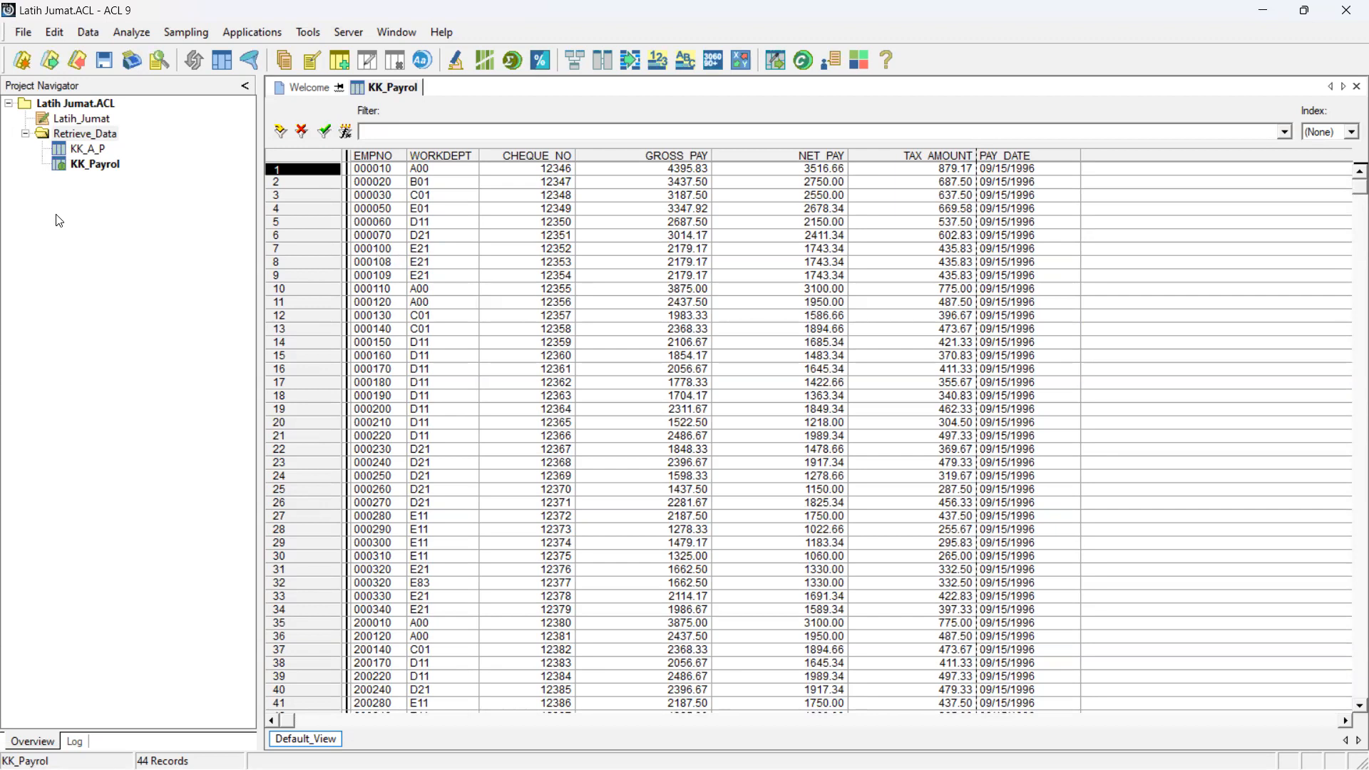
Start a third table definition, using the disk file ap_trans.TXT from the Data Kasus folder as its source
{"action": "left_click", "coordinate": [23, 38]}
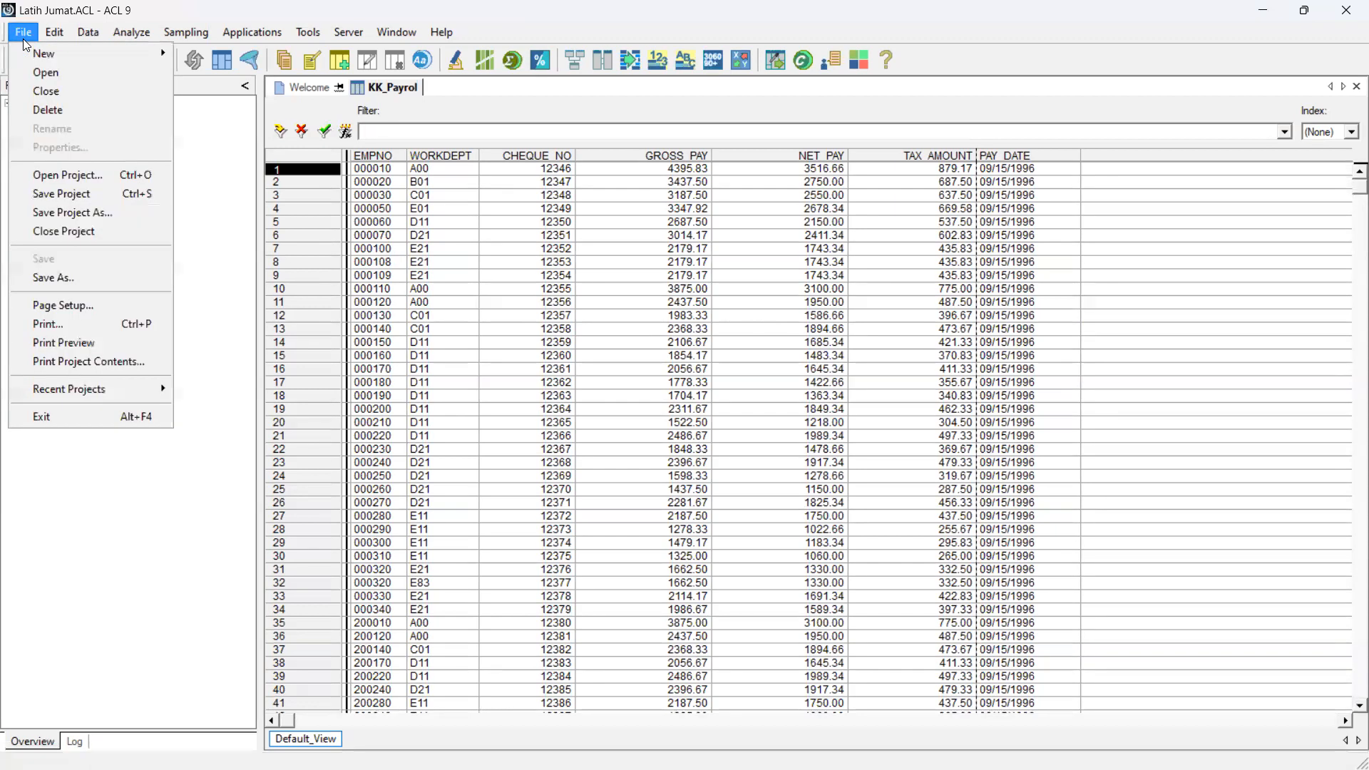
{"action": "mouse_move", "coordinate": [93, 57]}
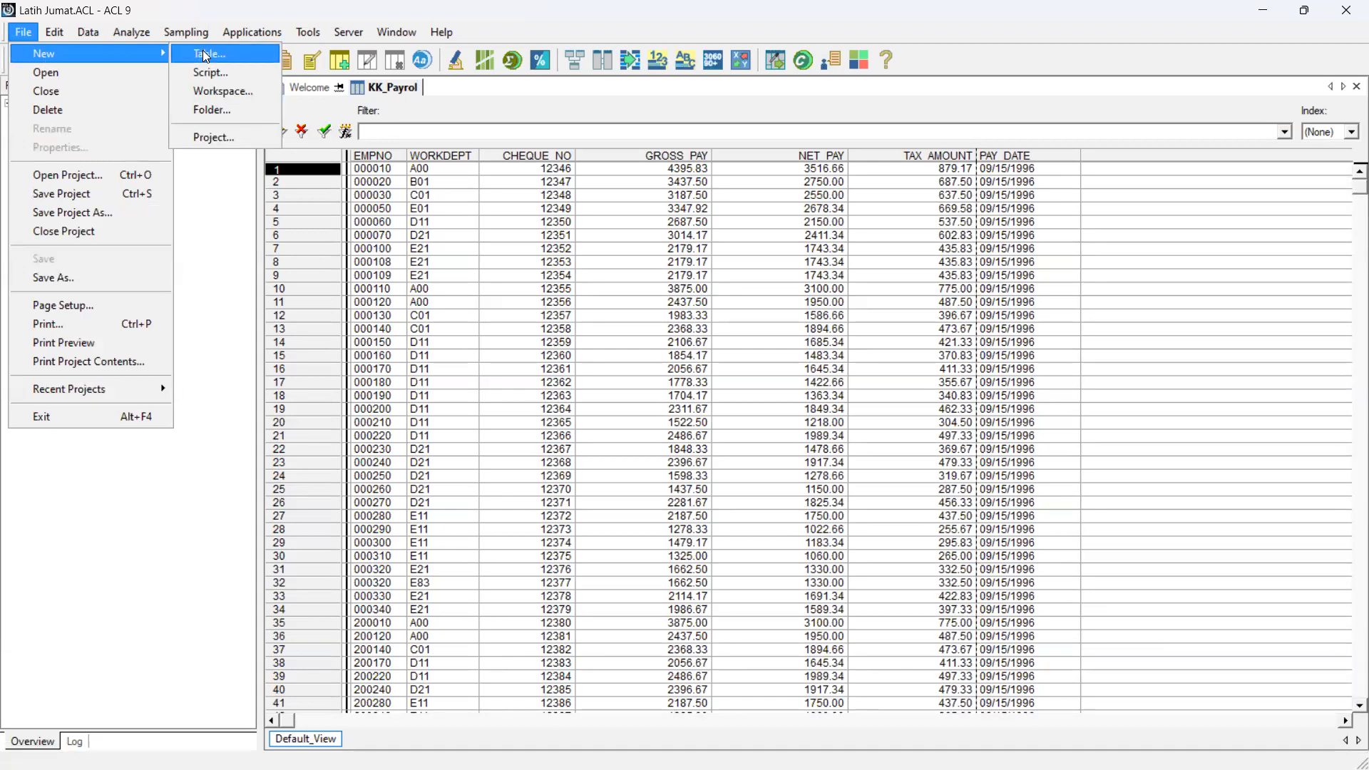
{"action": "left_click", "coordinate": [206, 54]}
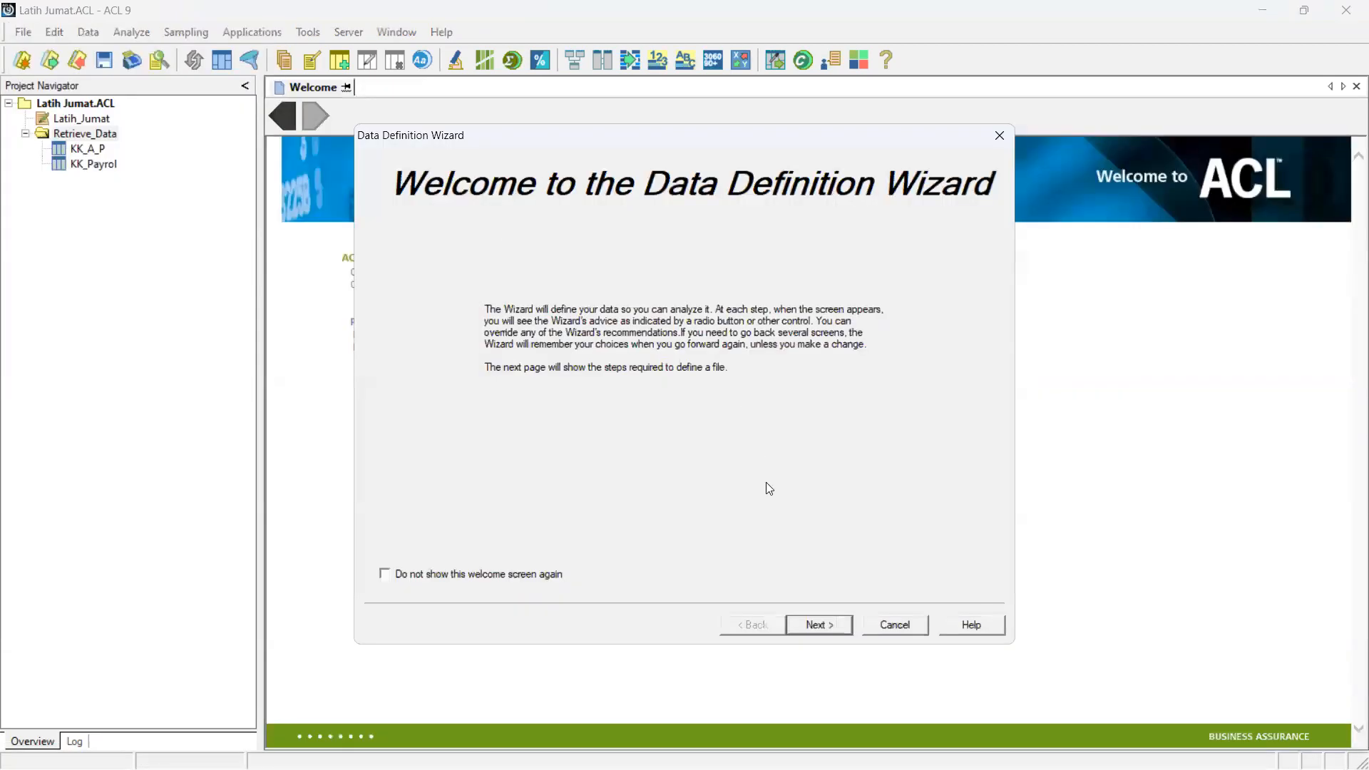
{"action": "left_click", "coordinate": [827, 627]}
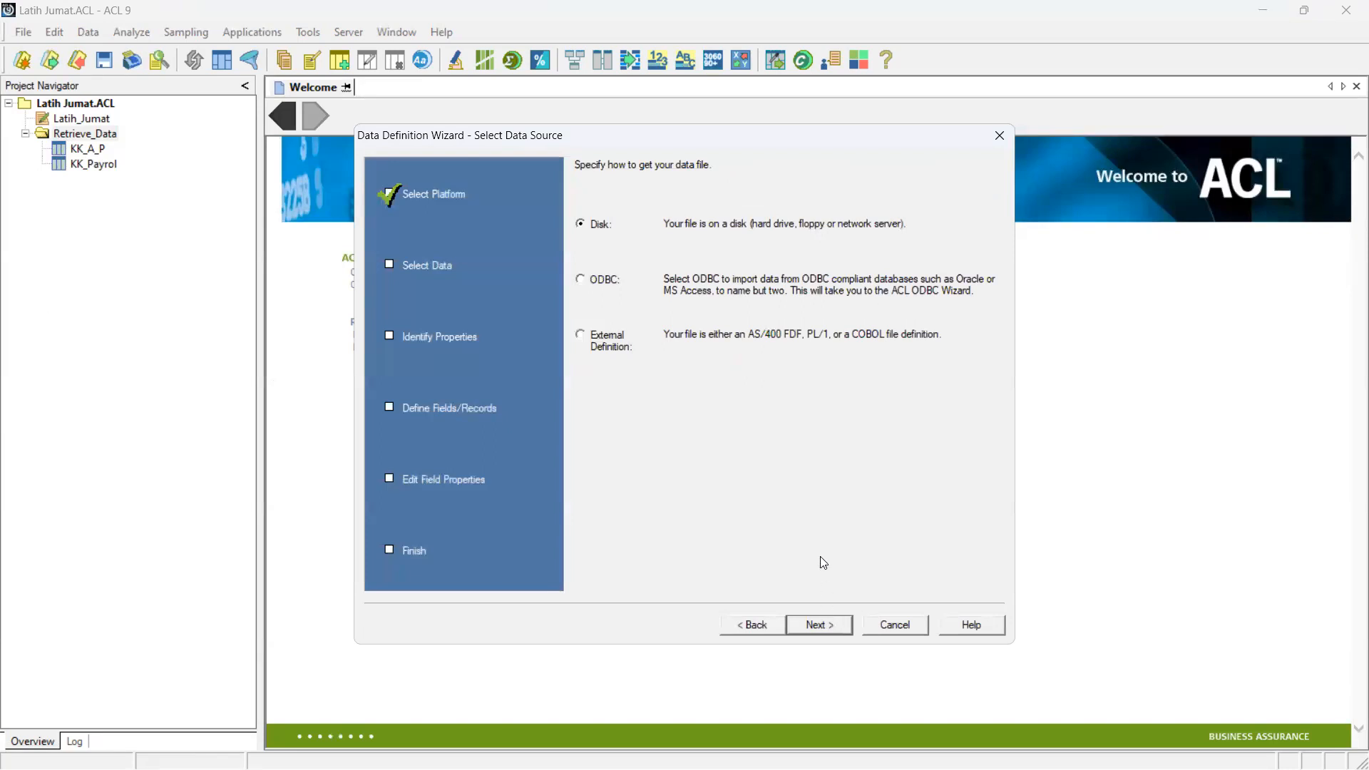
{"action": "left_click", "coordinate": [831, 625]}
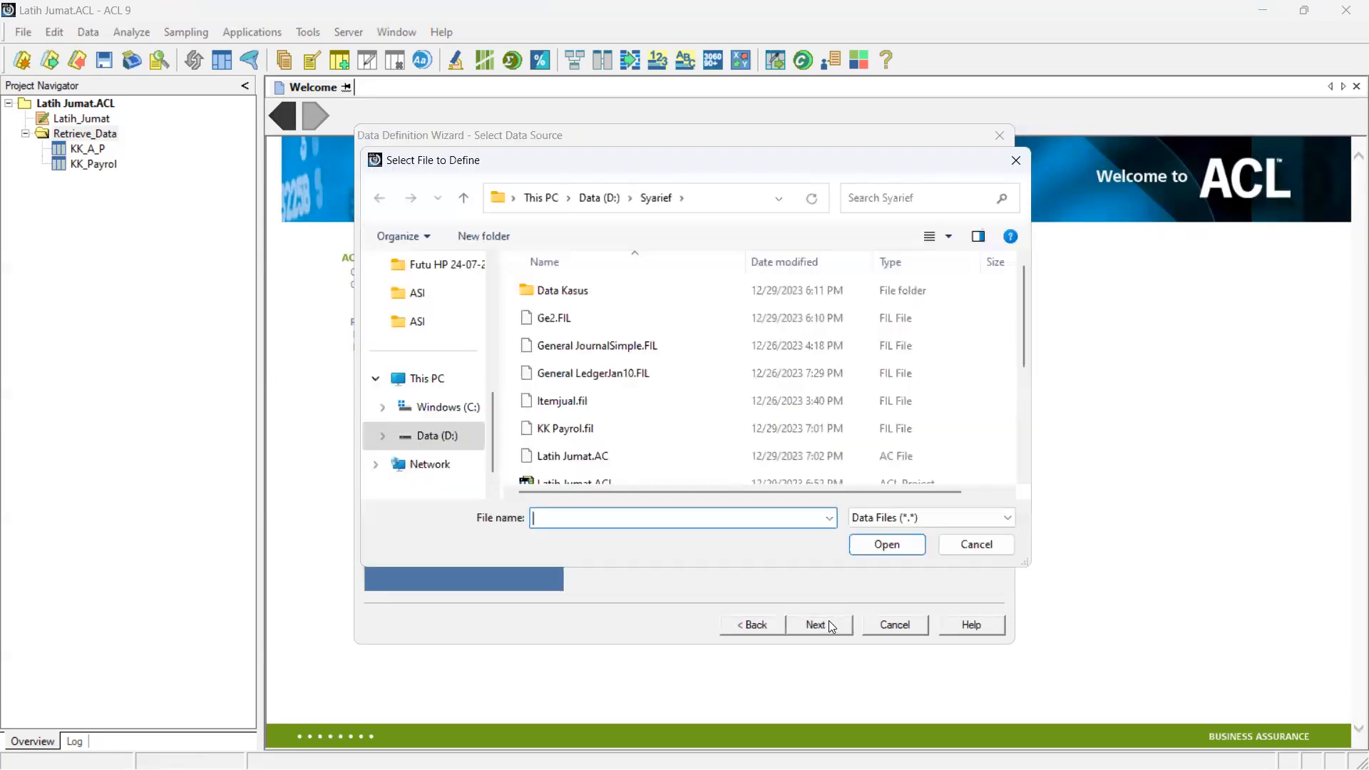
{"action": "double_click", "coordinate": [590, 298]}
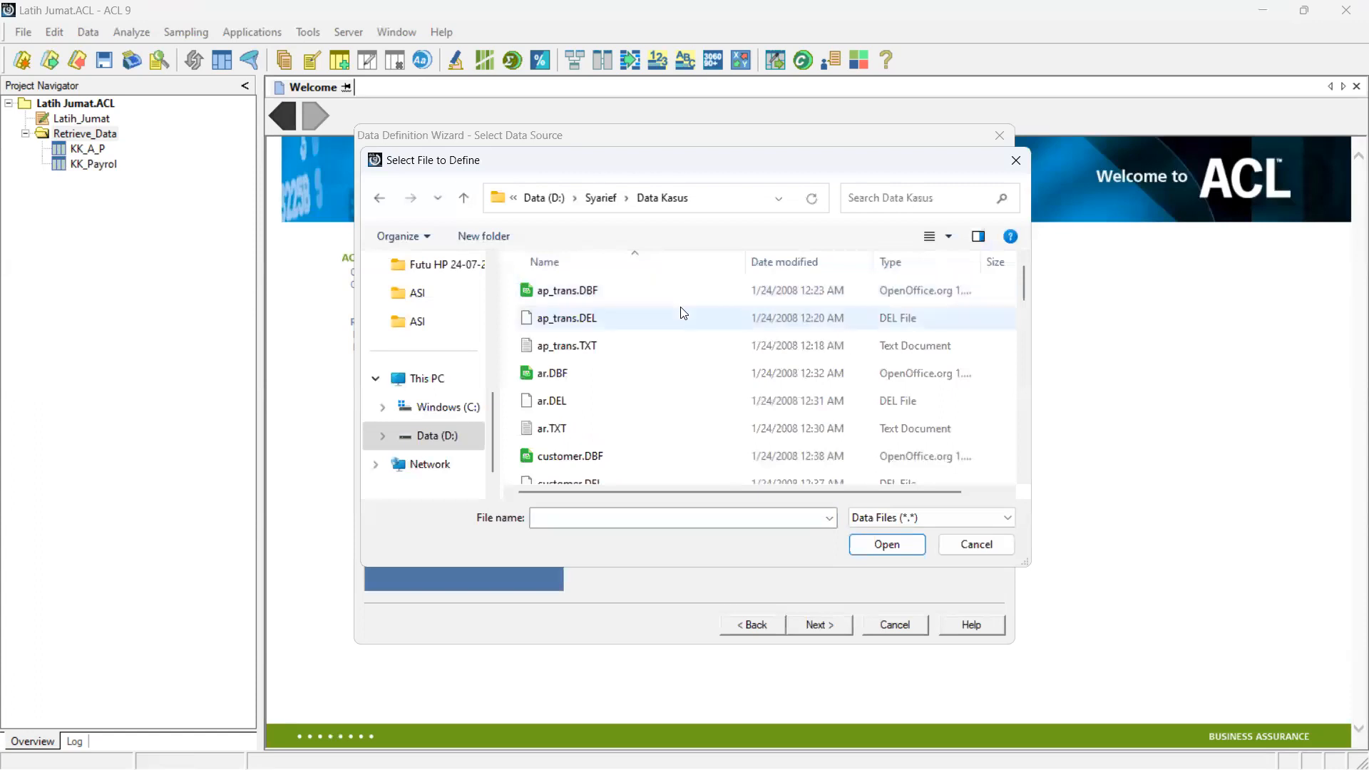
{"action": "left_click", "coordinate": [606, 354]}
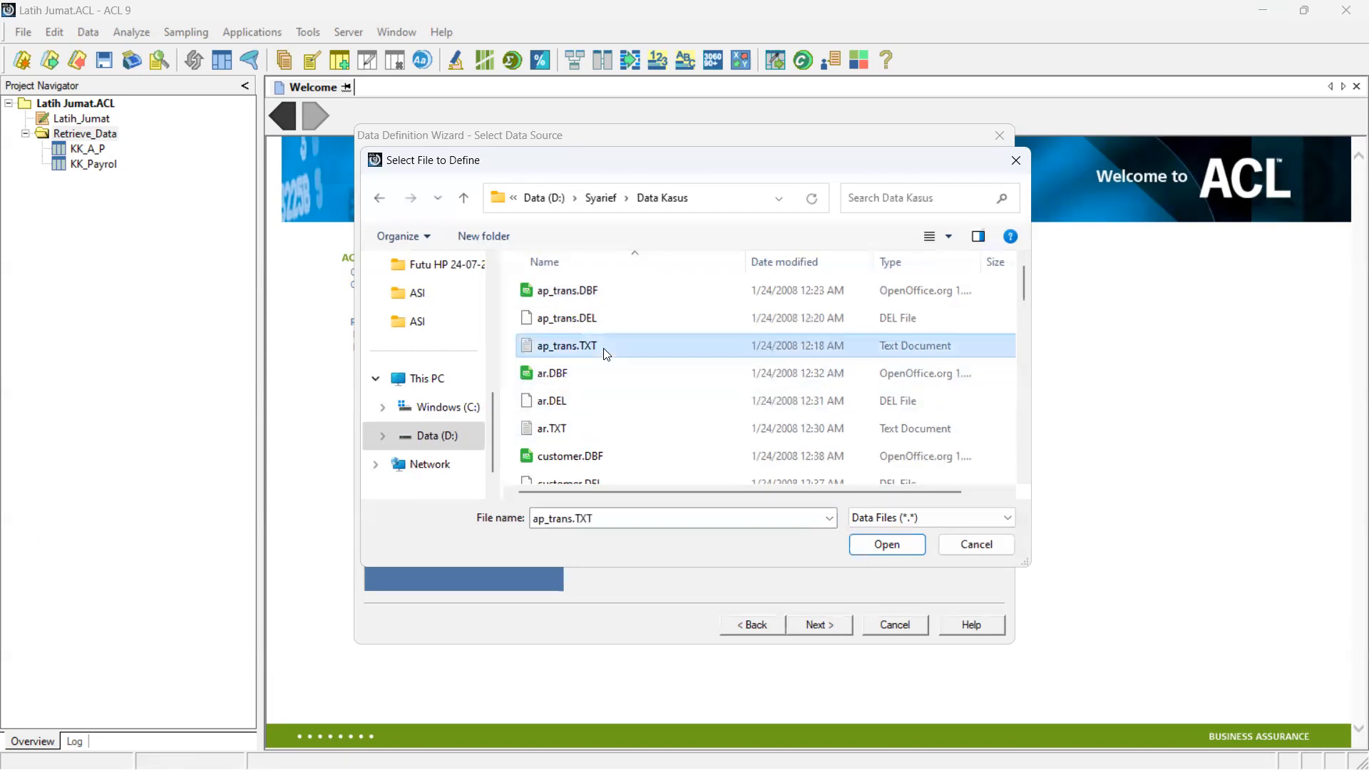
{"action": "left_click", "coordinate": [890, 545]}
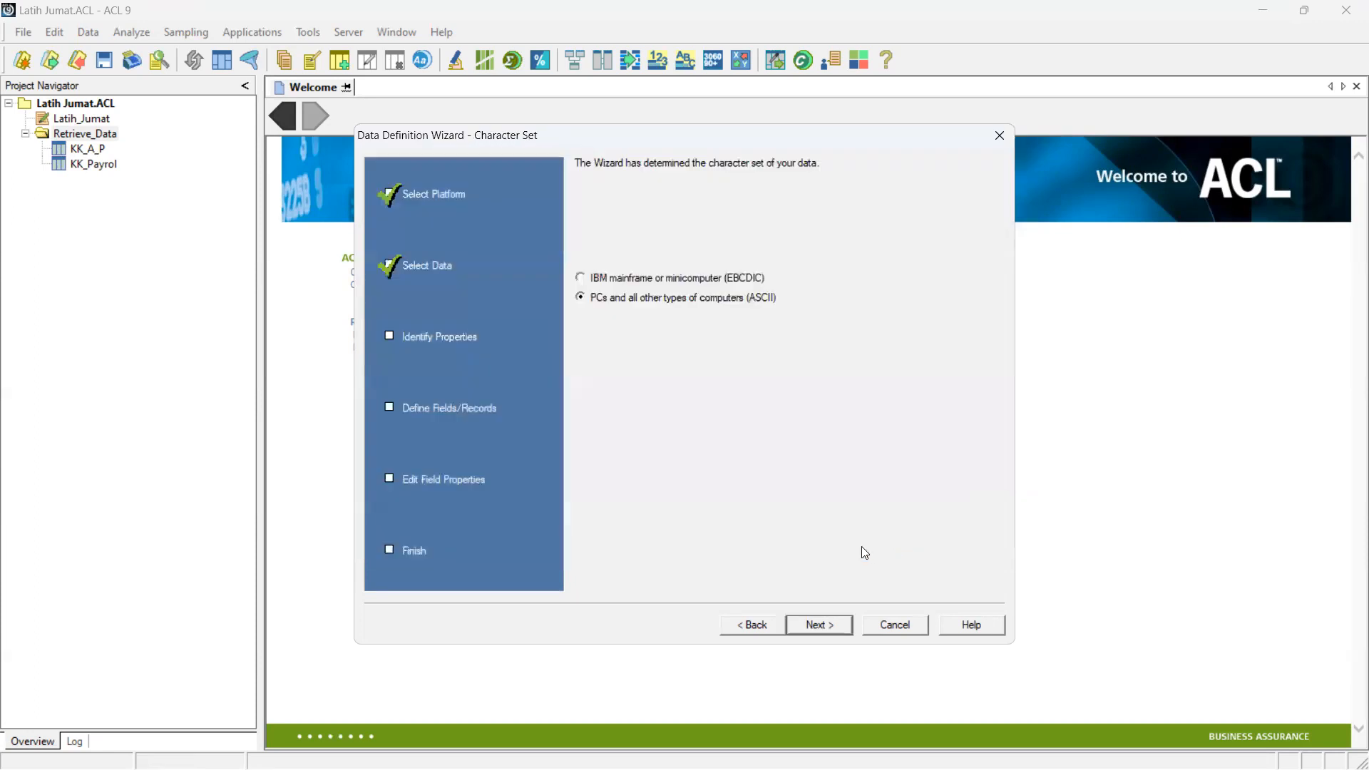
Accept ASCII and Other file format, set the file properties to Variable Length, and keep the Data File (Single Record Type) file type
{"action": "left_click", "coordinate": [818, 625]}
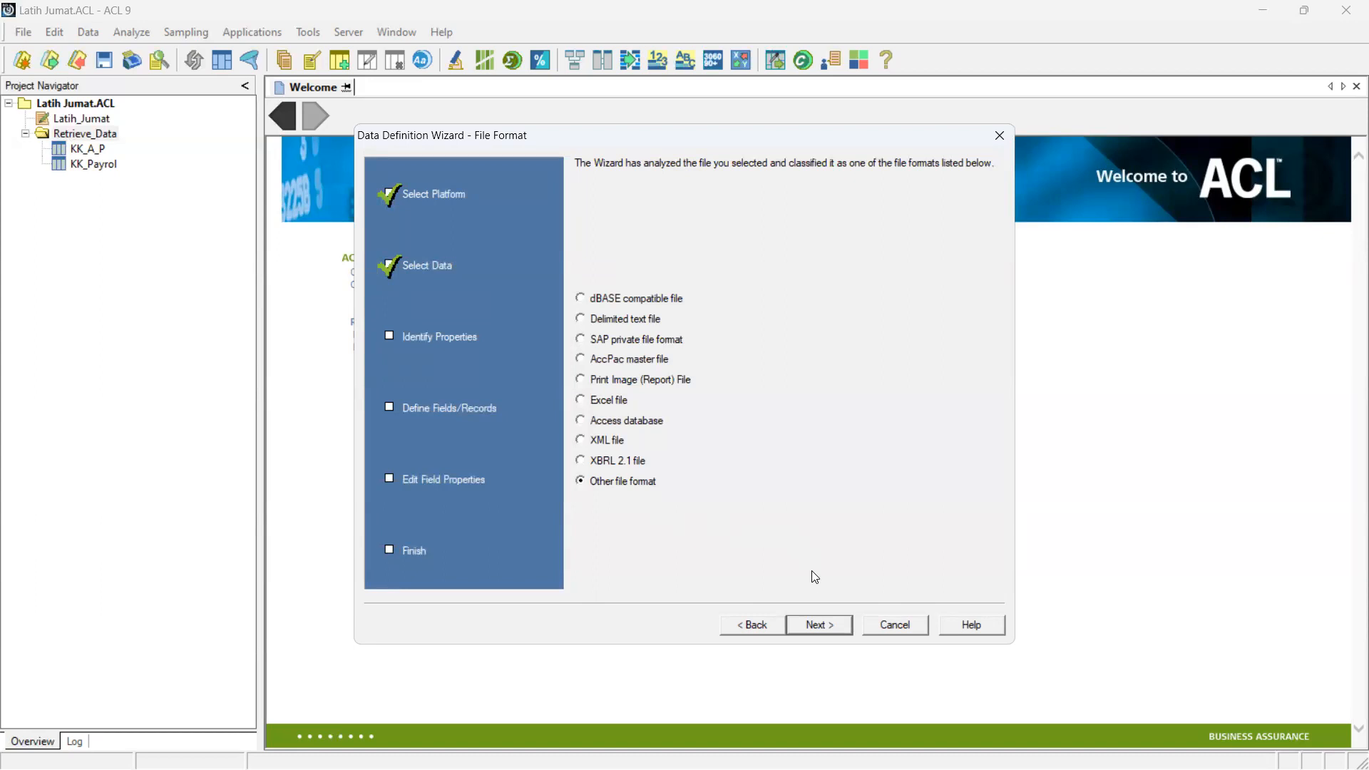
{"action": "left_click", "coordinate": [823, 623]}
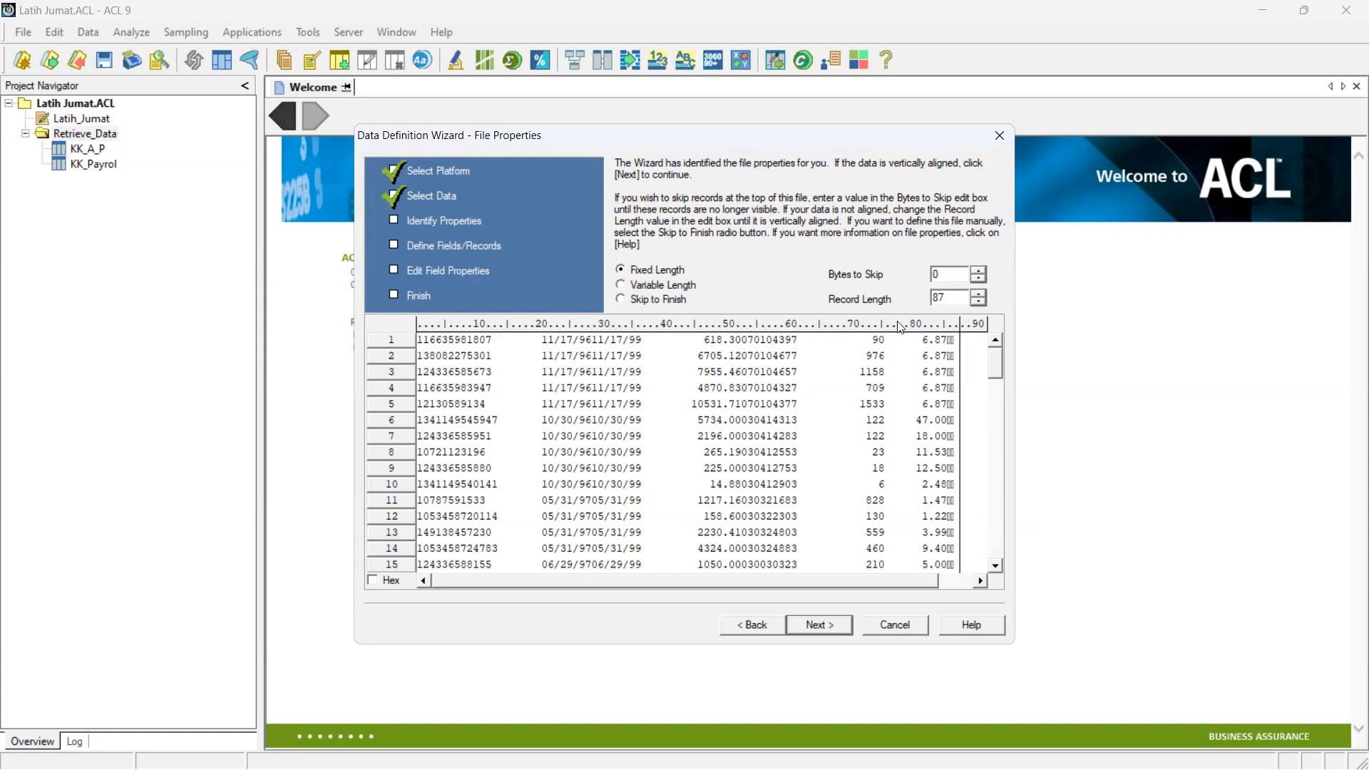
{"action": "left_click", "coordinate": [631, 286]}
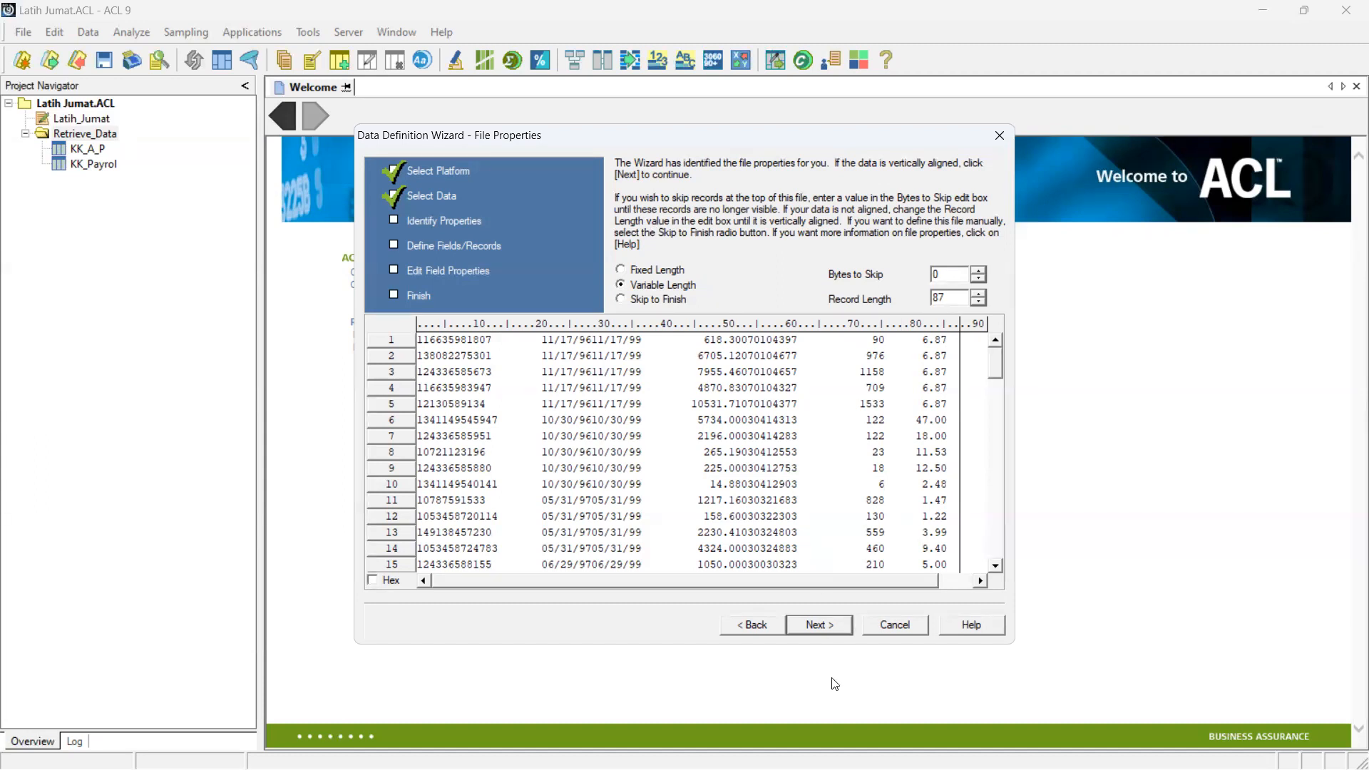
{"action": "left_click", "coordinate": [827, 629]}
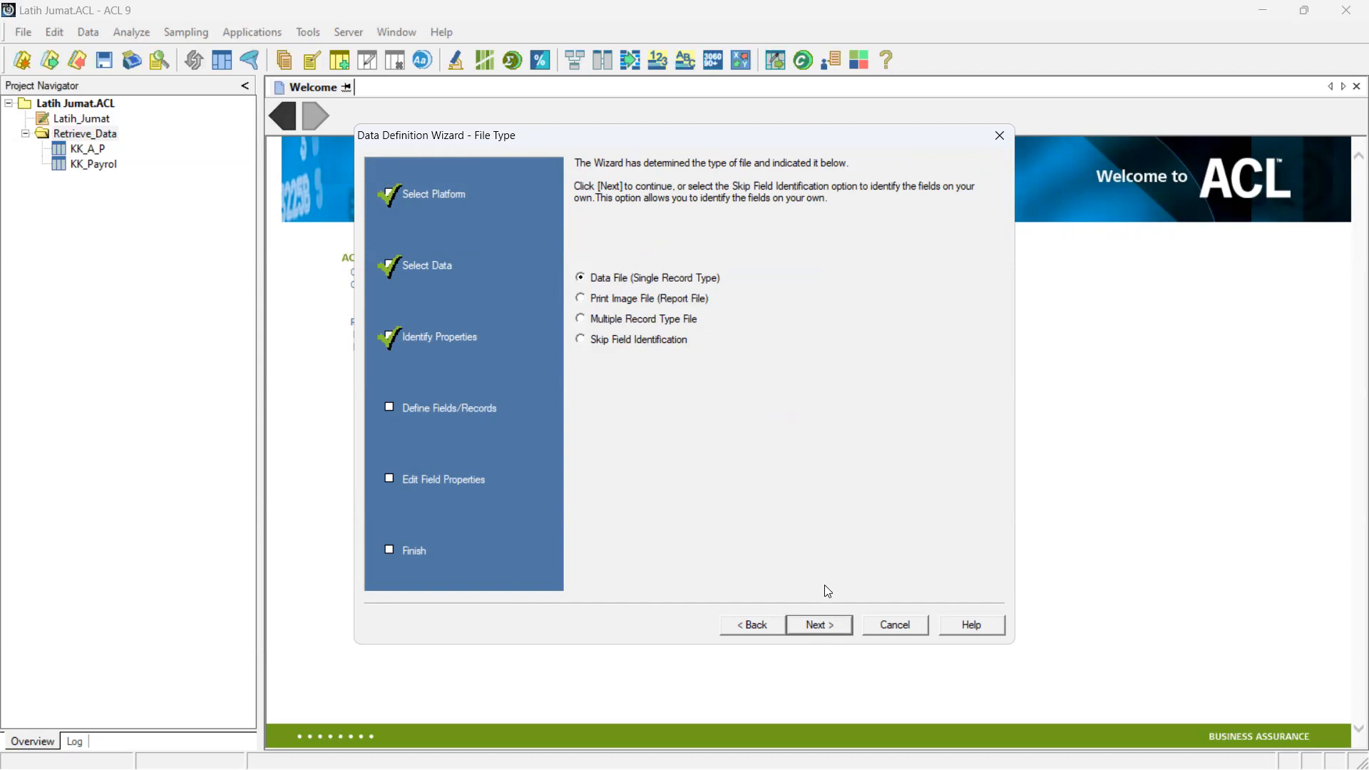
{"action": "left_click", "coordinate": [827, 622]}
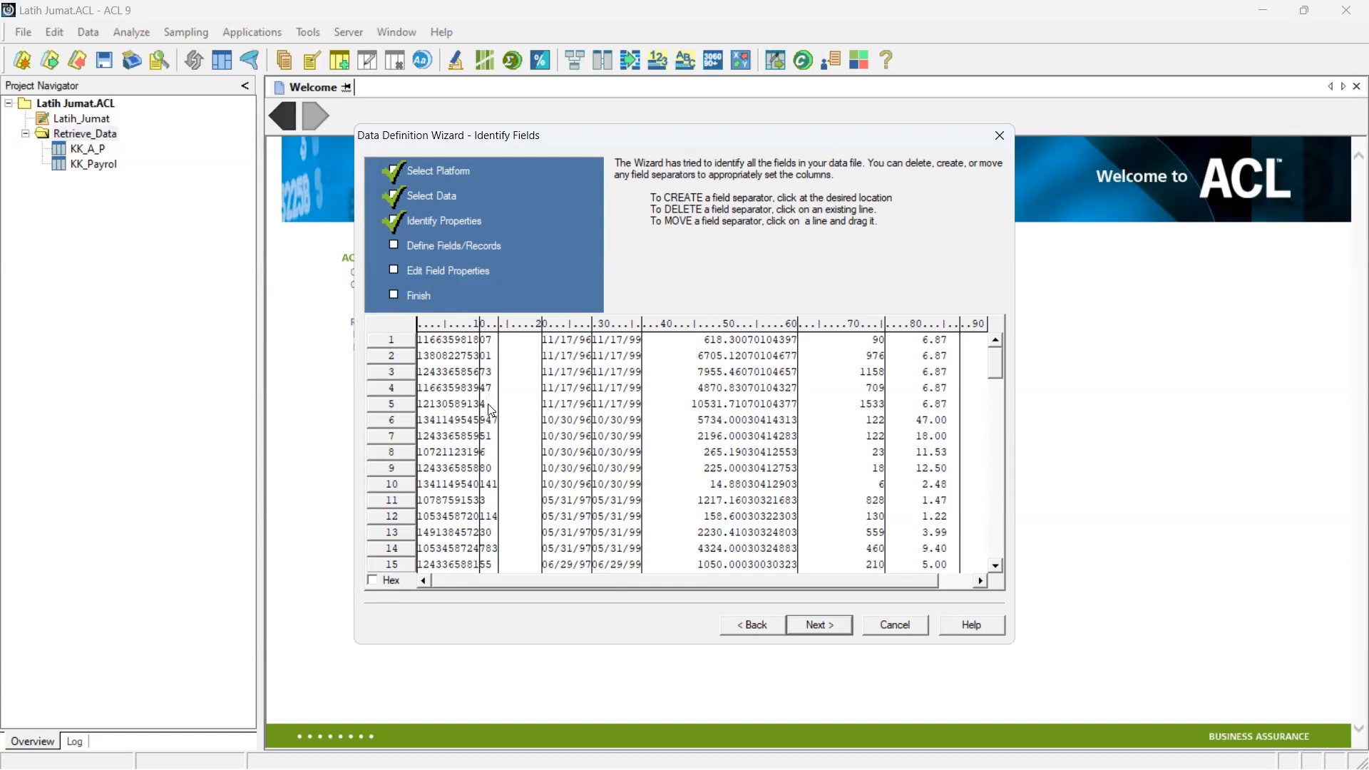
Move the field separator at position 10 onto the one at position 13 so the first number is one column, and accept the fields
{"action": "mouse_move", "coordinate": [998, 378]}
{"action": "left_mouse_down"}
{"action": "mouse_move", "coordinate": [1002, 564]}
{"action": "mouse_move", "coordinate": [998, 363]}
{"action": "left_mouse_up"}
{"action": "left_click_drag", "start_coordinate": [478, 322], "coordinate": [496, 322]}
{"action": "mouse_move", "coordinate": [1000, 368]}
{"action": "left_mouse_down"}
{"action": "mouse_move", "coordinate": [992, 551]}
{"action": "mouse_move", "coordinate": [986, 383]}
{"action": "left_mouse_up"}
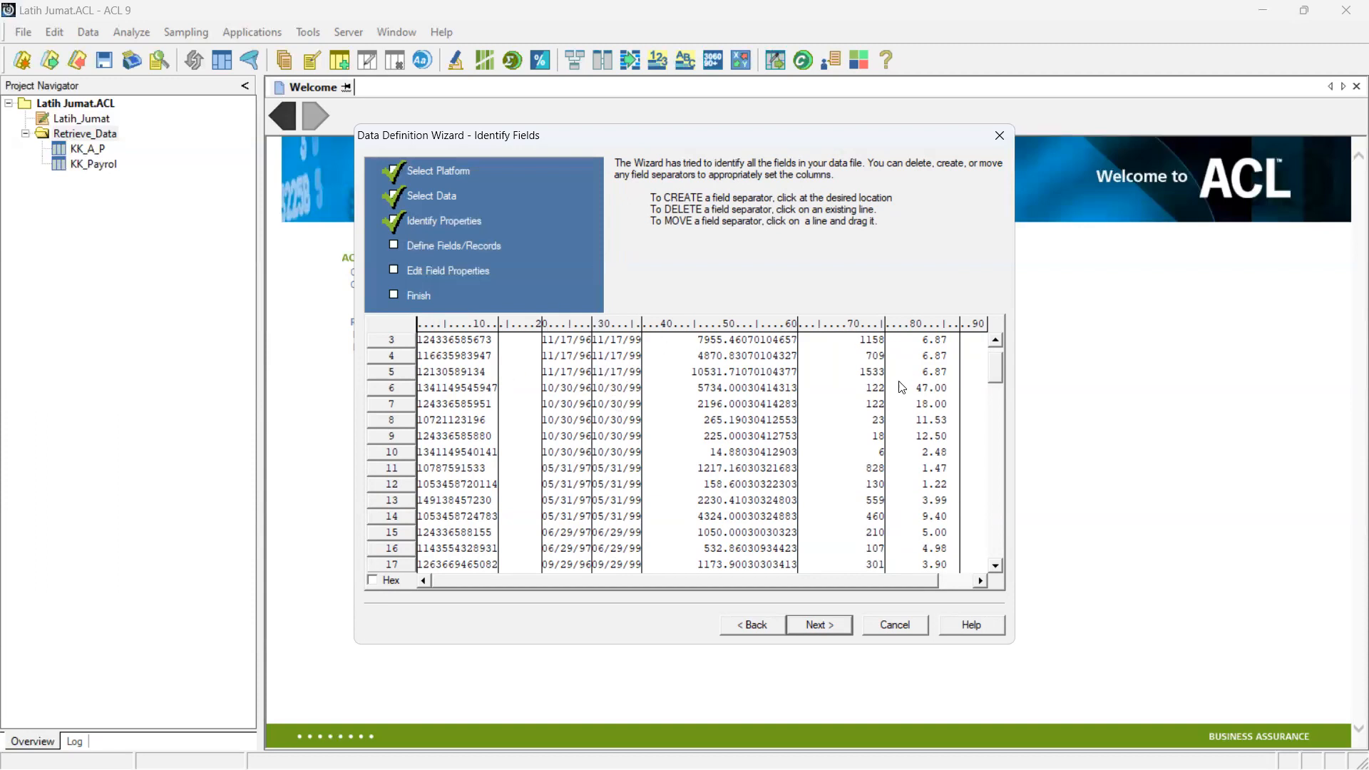
{"action": "left_click", "coordinate": [814, 631]}
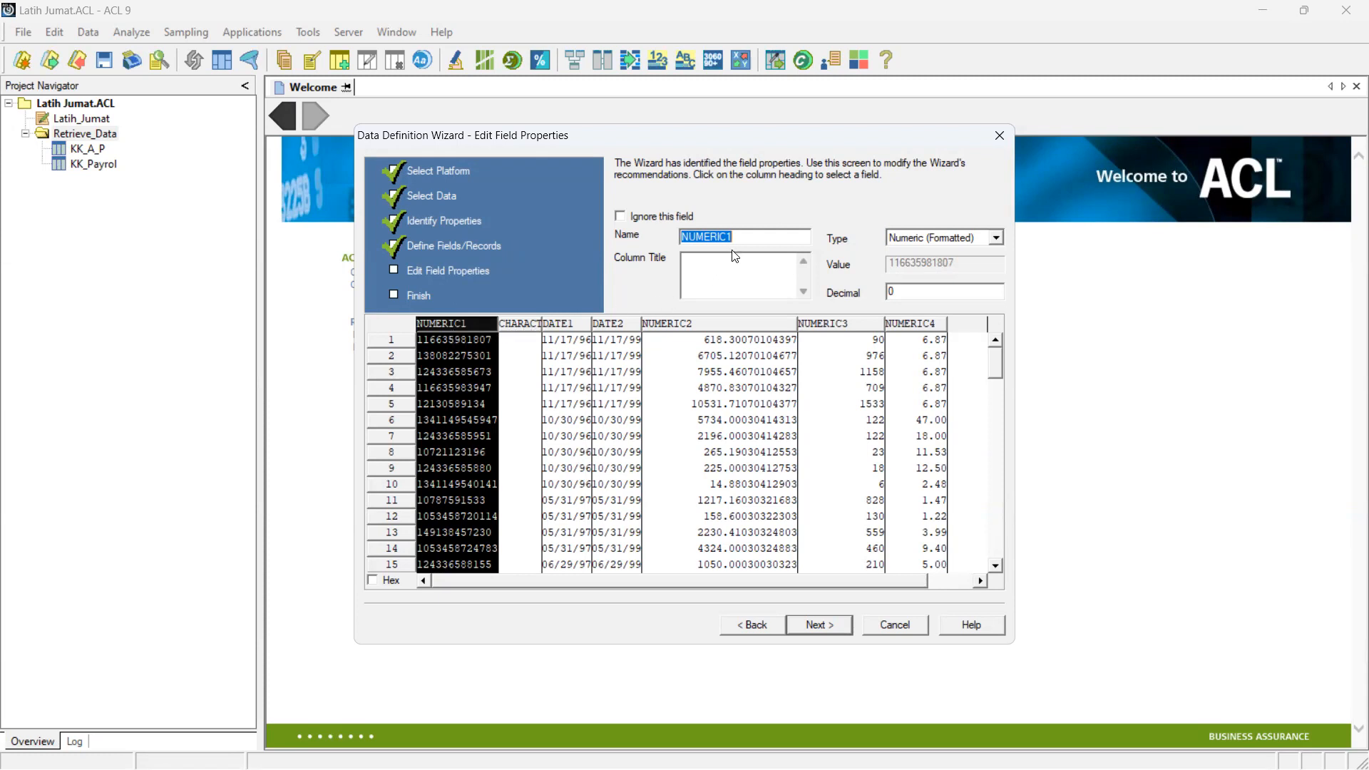
Rename the first field, NUMERIC1, as "KoBar" and give it the column title "Kode Barang"
{"action": "left_click", "coordinate": [753, 236]}
{"action": "key", "text": "BackSpace"}
{"action": "key", "text": "BackSpace"}
{"action": "key", "text": "BackSpace"}
{"action": "key", "text": "BackSpace"}
{"action": "key", "text": "BackSpace"}
{"action": "key", "text": "BackSpace"}
{"action": "key", "text": "BackSpace"}
{"action": "key", "text": "BackSpace"}
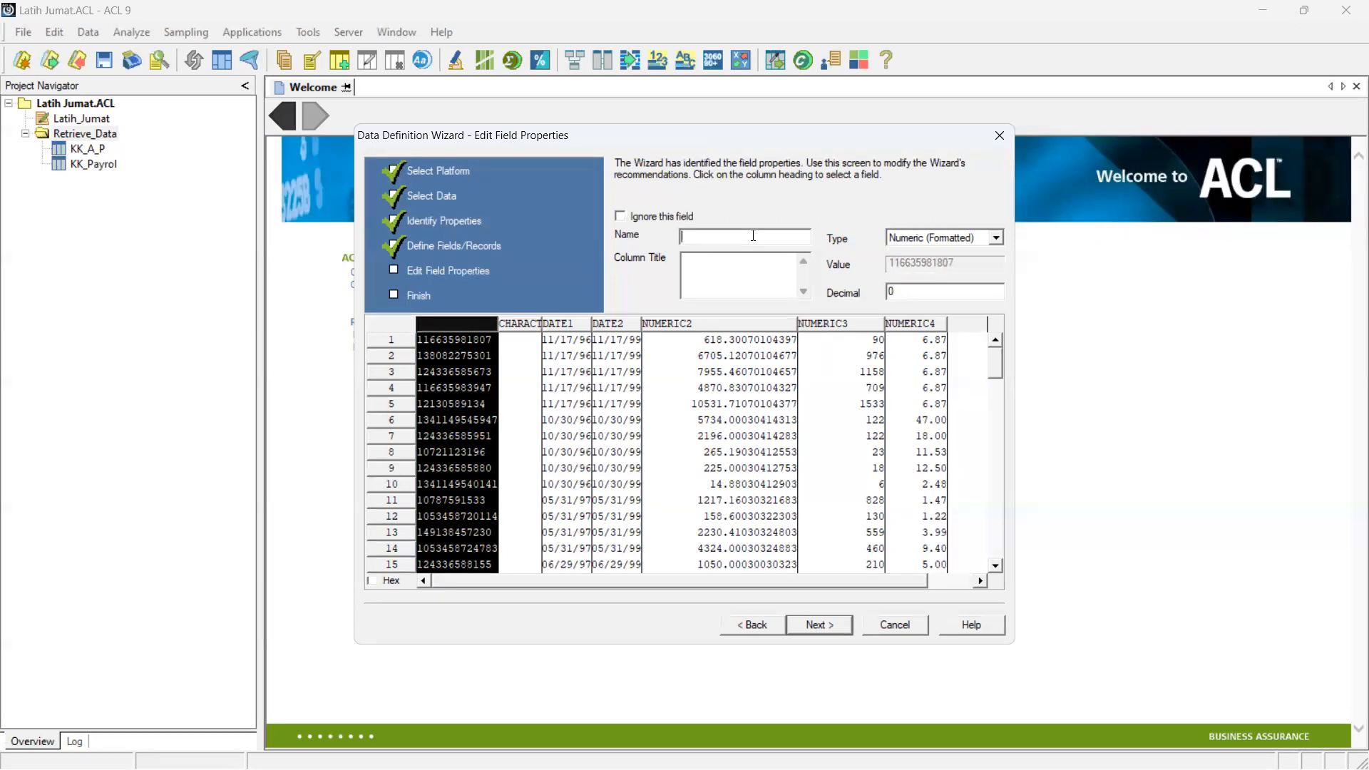
{"action": "type", "text": "Ko"}
{"action": "type", "text": "Bar"}
{"action": "left_click", "coordinate": [730, 270]}
{"action": "type", "text": "Kode Barang"}
Set the KoBar field's data type to ASCII Text
{"action": "left_click", "coordinate": [996, 238]}
{"action": "left_click_drag", "start_coordinate": [995, 312], "coordinate": [991, 280]}
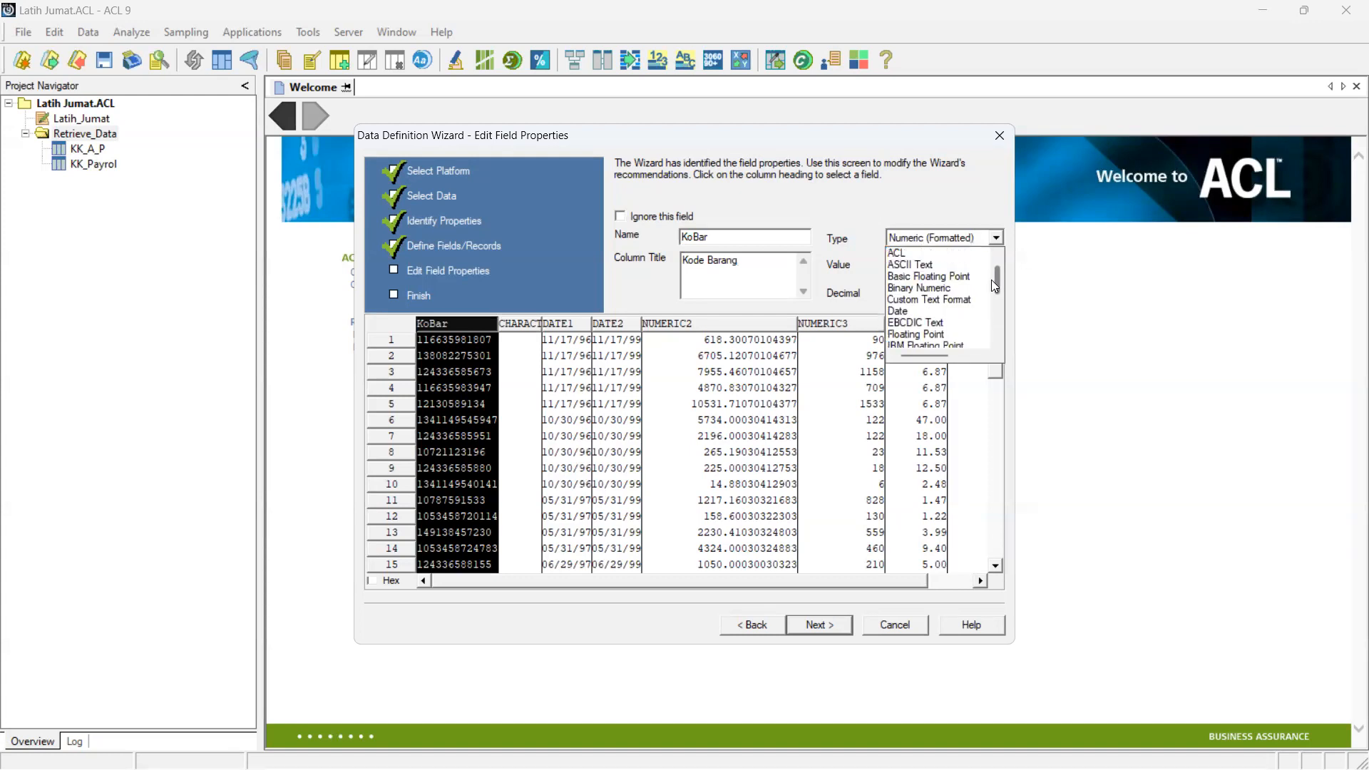
{"action": "left_click", "coordinate": [941, 266]}
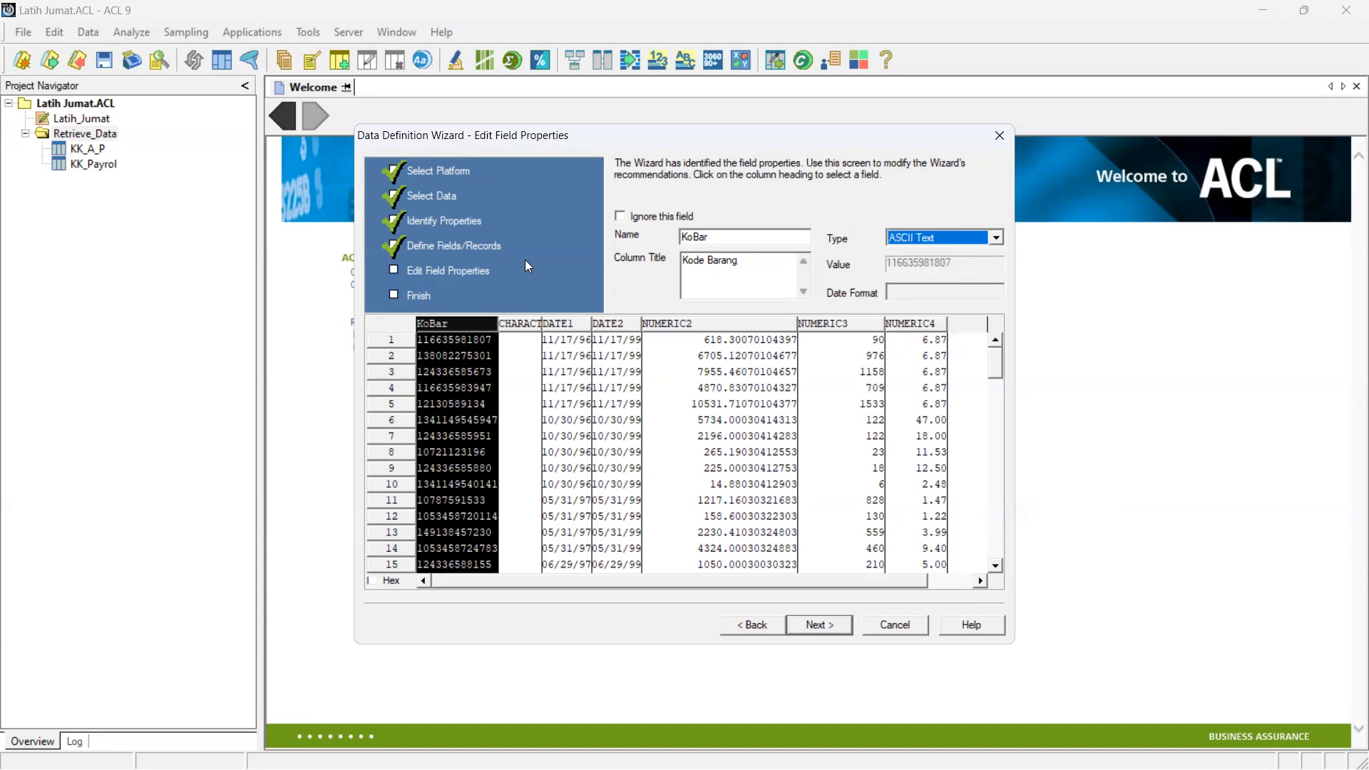
Name the blank, ignored CHARACTER field beside KoBar "Record Deleted"
{"action": "left_click", "coordinate": [522, 325]}
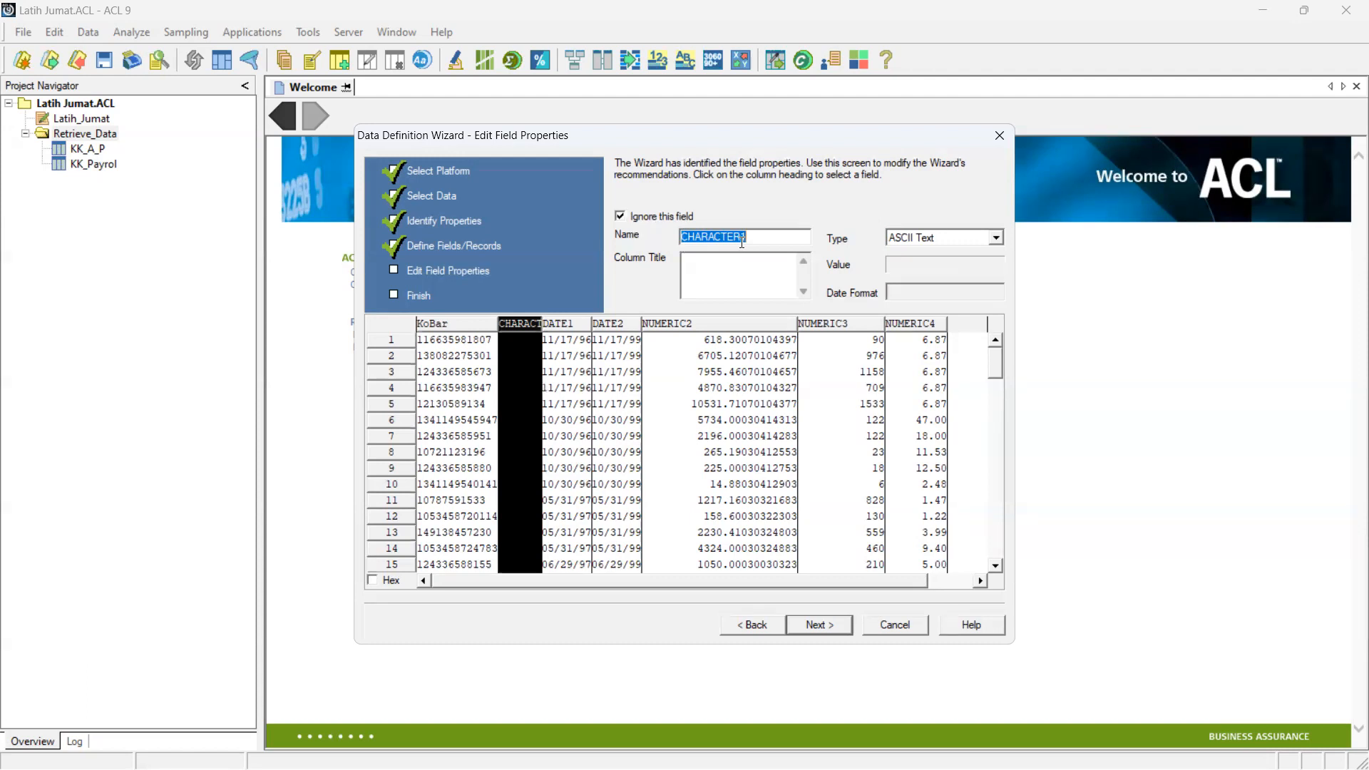
{"action": "type", "text": "Rec"}
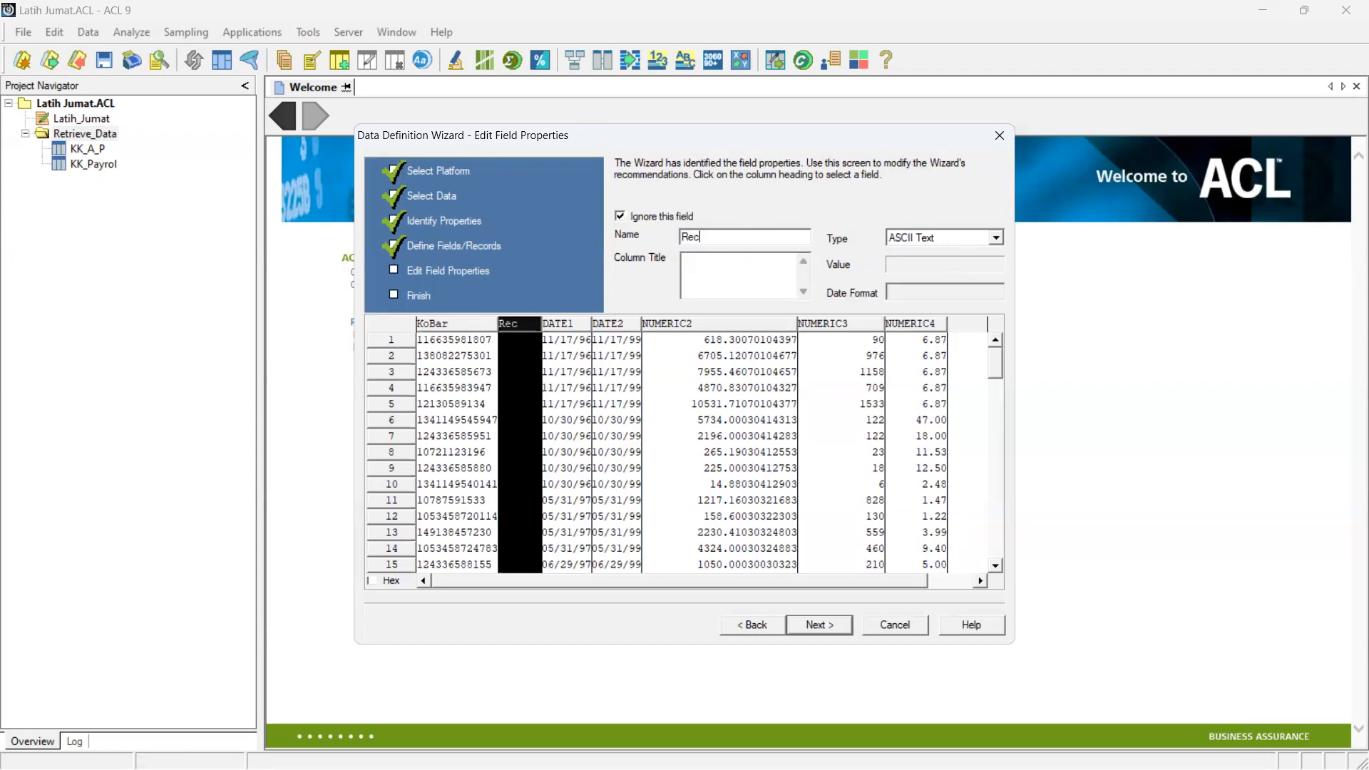
{"action": "type", "text": "ord Deleted"}
Rename the DATE1 field as "Date_Order"
{"action": "left_click", "coordinate": [569, 324]}
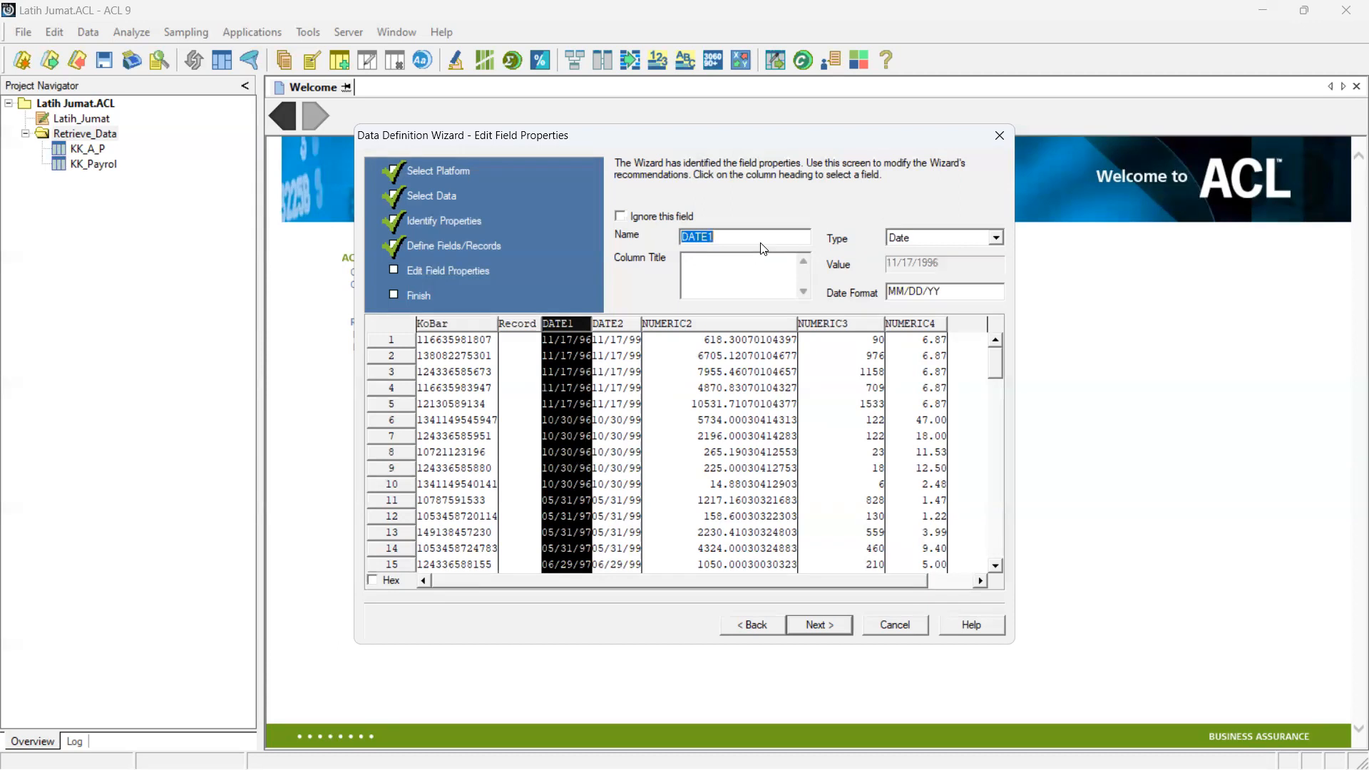
{"action": "left_click", "coordinate": [742, 235]}
{"action": "key", "text": "BackSpace"}
{"action": "key", "text": "BackSpace"}
{"action": "key", "text": "BackSpace"}
{"action": "key", "text": "BackSpace"}
{"action": "key", "text": "BackSpace"}
{"action": "type", "text": "Date_Order"}
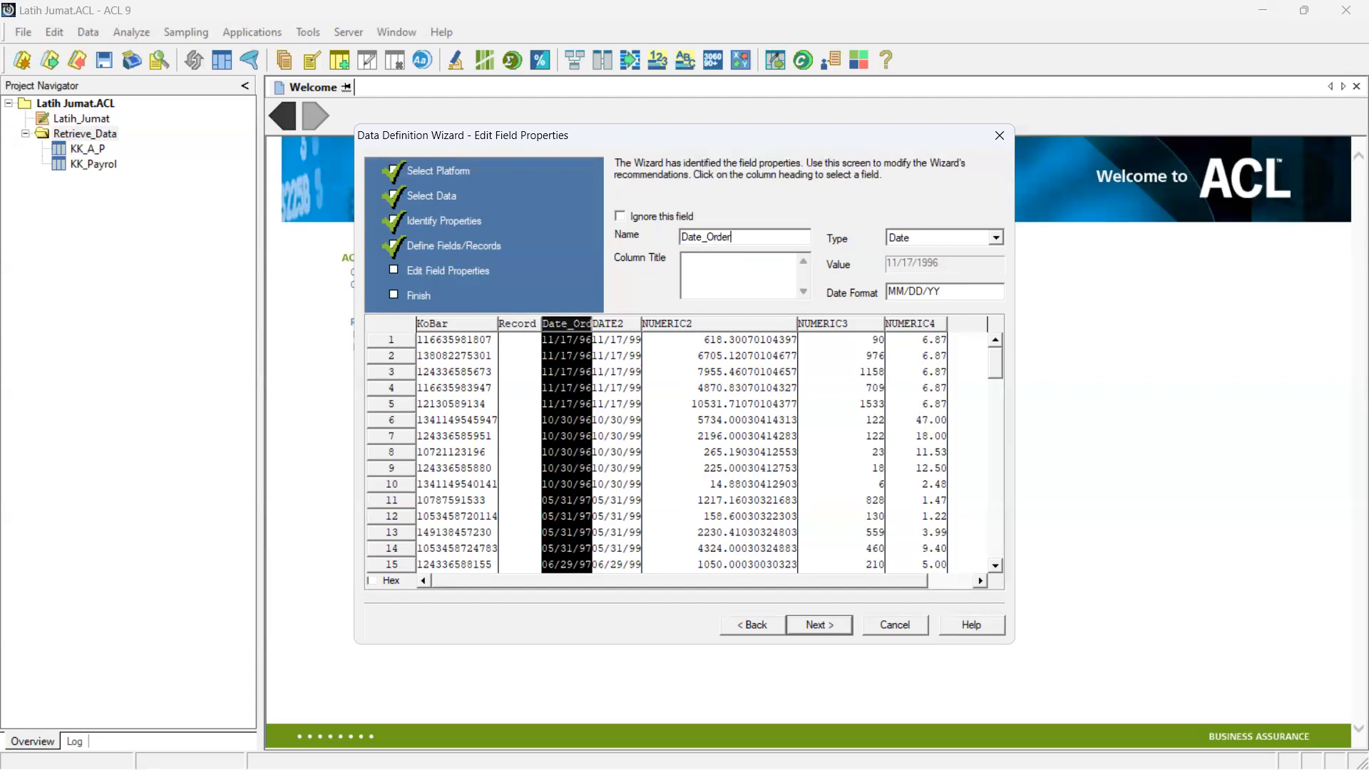
Shorten the first date field's name to "DO" and give it the column title "Order Date"
{"action": "key", "text": "BackSpace"}
{"action": "key", "text": "BackSpace"}
{"action": "key", "text": "BackSpace"}
{"action": "key", "text": "BackSpace"}
{"action": "key", "text": "BackSpace"}
{"action": "key", "text": "BackSpace"}
{"action": "key", "text": "BackSpace"}
{"action": "key", "text": "BackSpace"}
{"action": "type", "text": "O"}
{"action": "type", "text": "Da"}
{"action": "key", "text": "BackSpace"}
{"action": "key", "text": "BackSpace"}
{"action": "type", "text": "Order Date"}
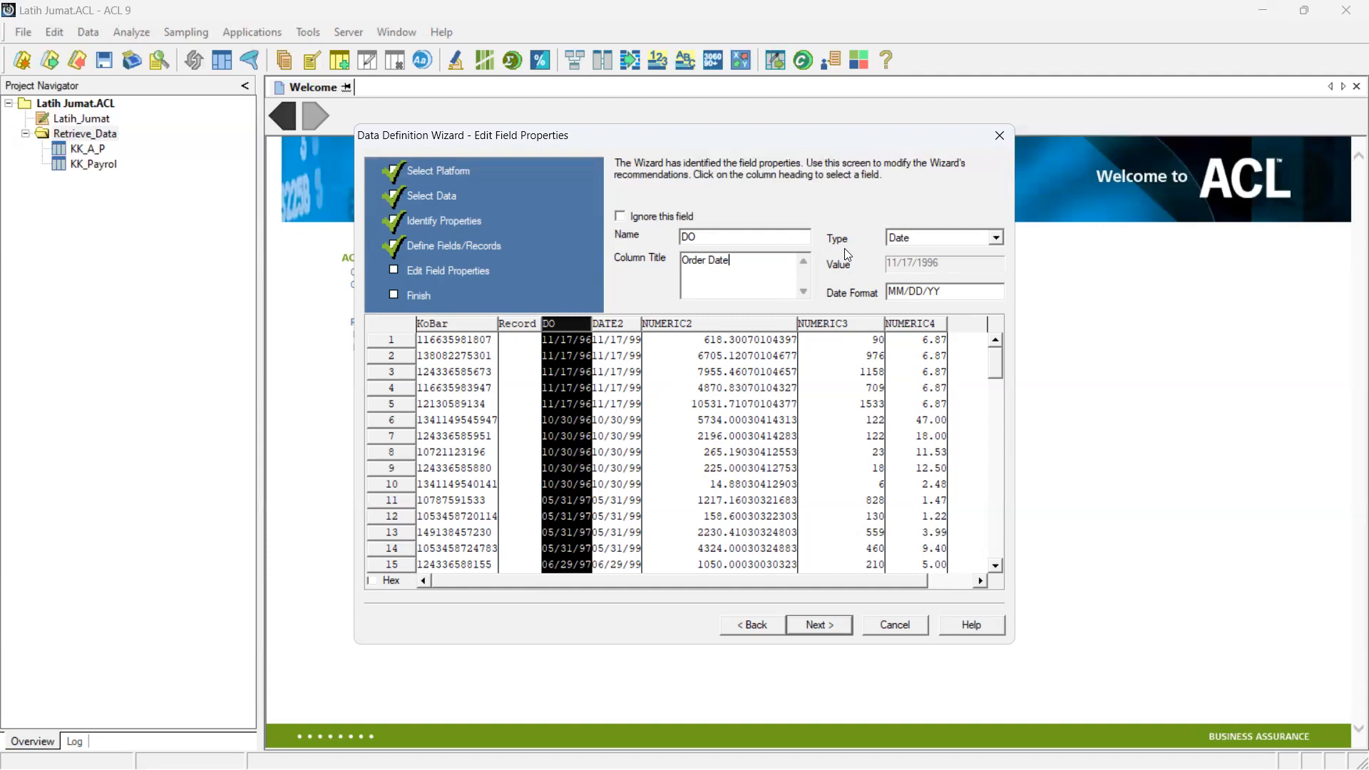
Rename the DATE2 field as "PayDate" and give it the column title "Payment Date"
{"action": "left_click", "coordinate": [610, 324]}
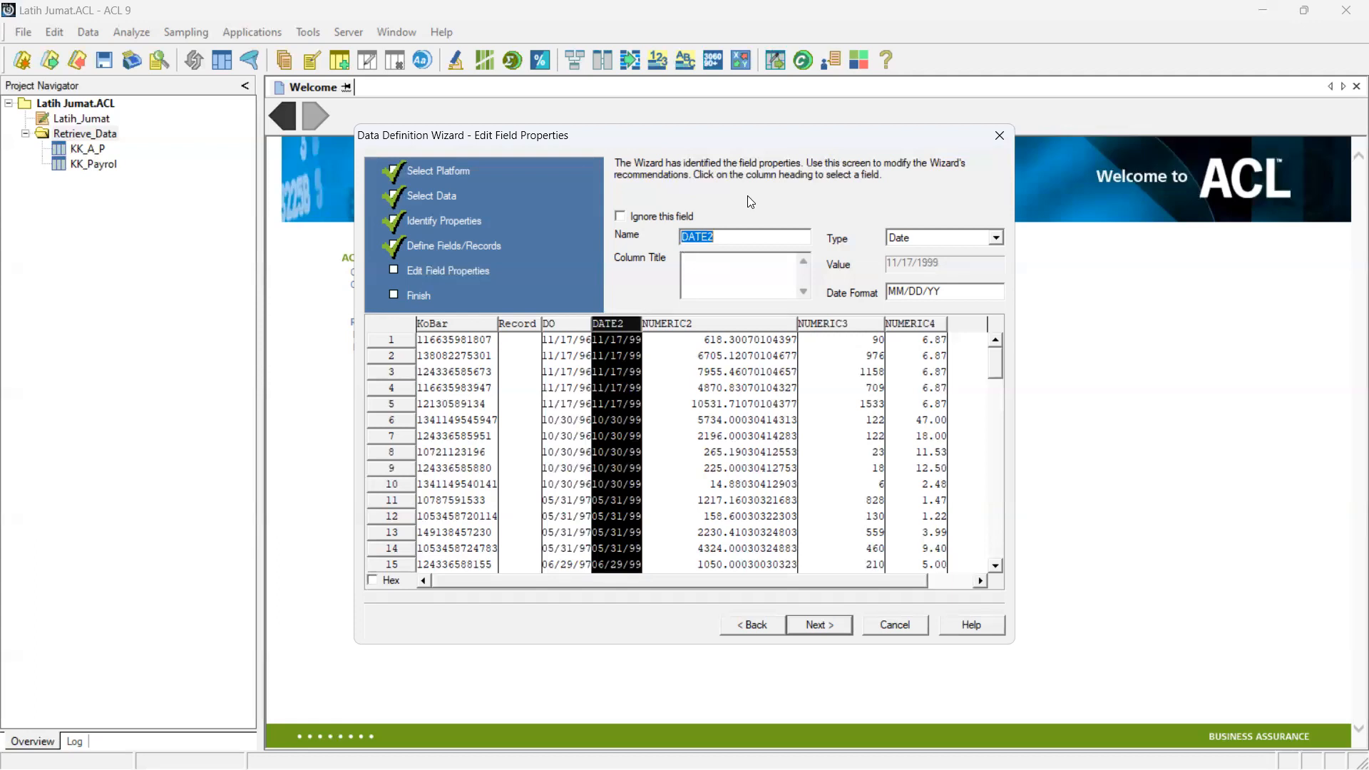
{"action": "type", "text": "PayDate"}
{"action": "left_click", "coordinate": [700, 269]}
{"action": "type", "text": "Pa"}
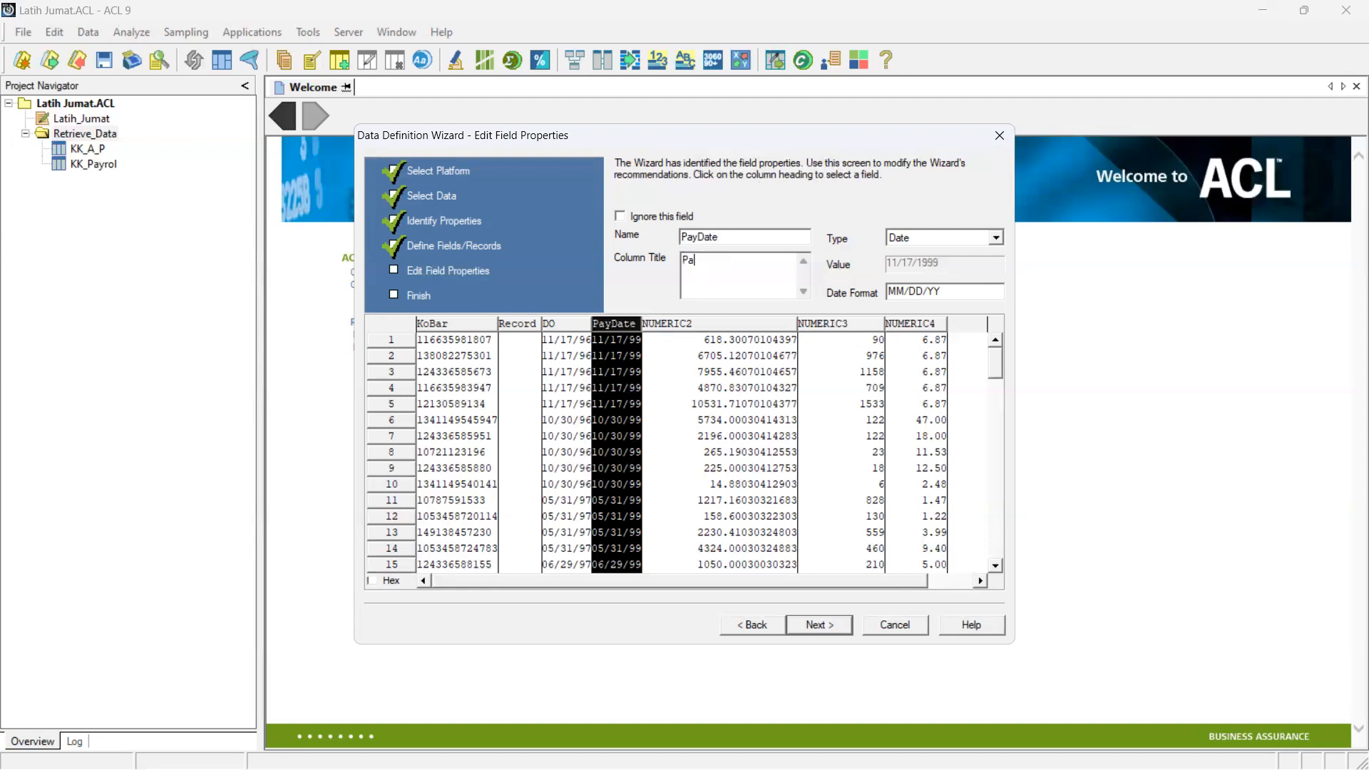
{"action": "type", "text": "yment Date"}
Rename the NUMERIC2 field as "Amt" and give it the column title "Amount"
{"action": "left_click", "coordinate": [737, 326]}
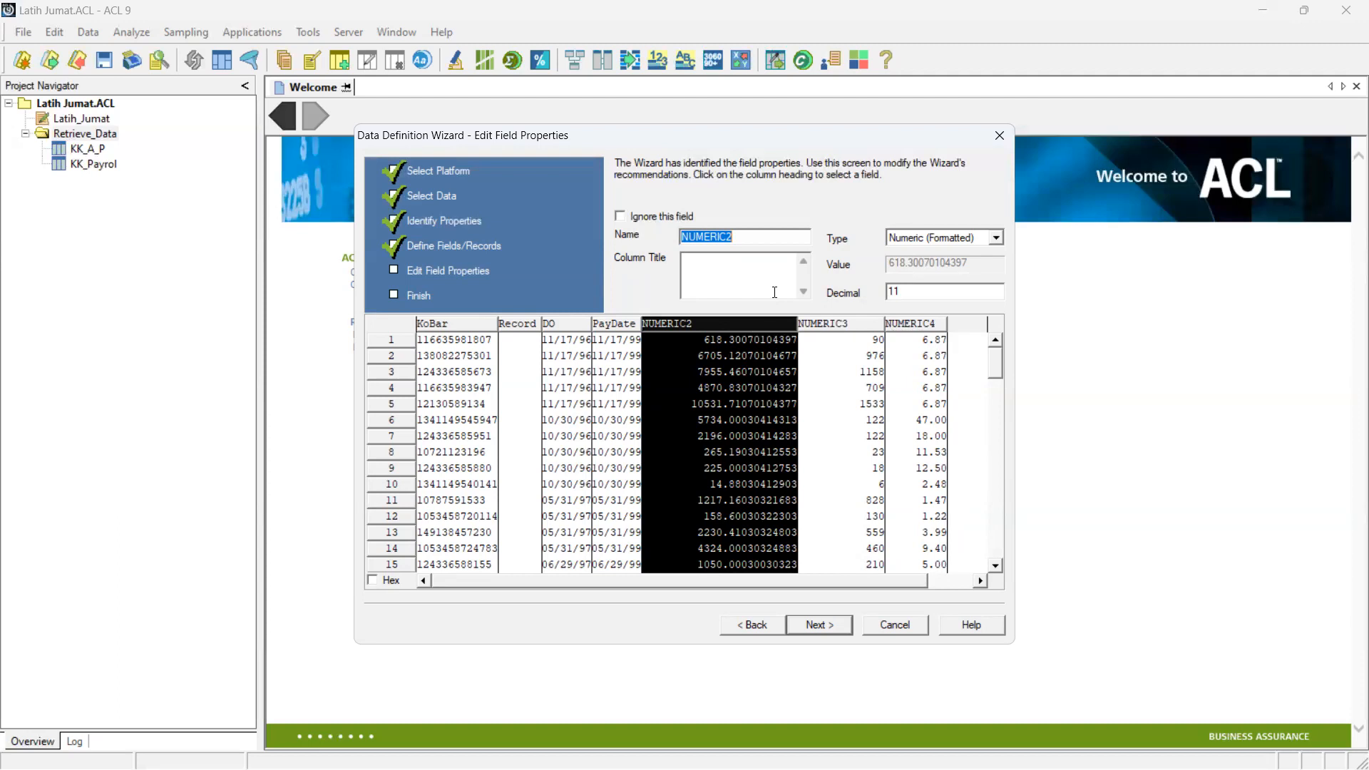
{"action": "type", "text": "Amt"}
{"action": "left_click", "coordinate": [712, 263]}
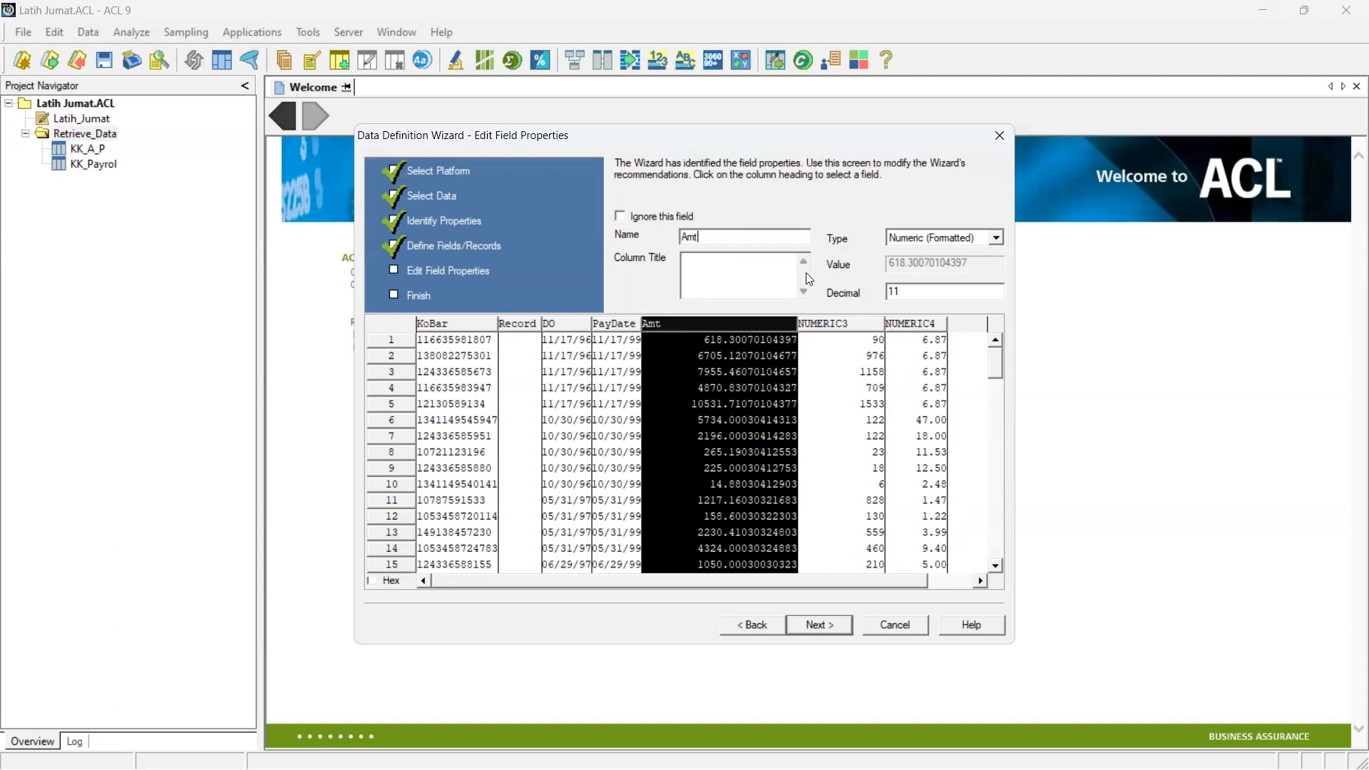
{"action": "type", "text": "Amop"}
{"action": "key", "text": "BackSpace"}
{"action": "type", "text": "unt"}
Set the Amt field's number of decimals to 4
{"action": "left_click", "coordinate": [920, 291]}
{"action": "key", "text": "BackSpace"}
{"action": "key", "text": "BackSpace"}
Rename the NUMERIC3 field as "Qty" and give it the column title "Quantity"
{"action": "left_click", "coordinate": [850, 325]}
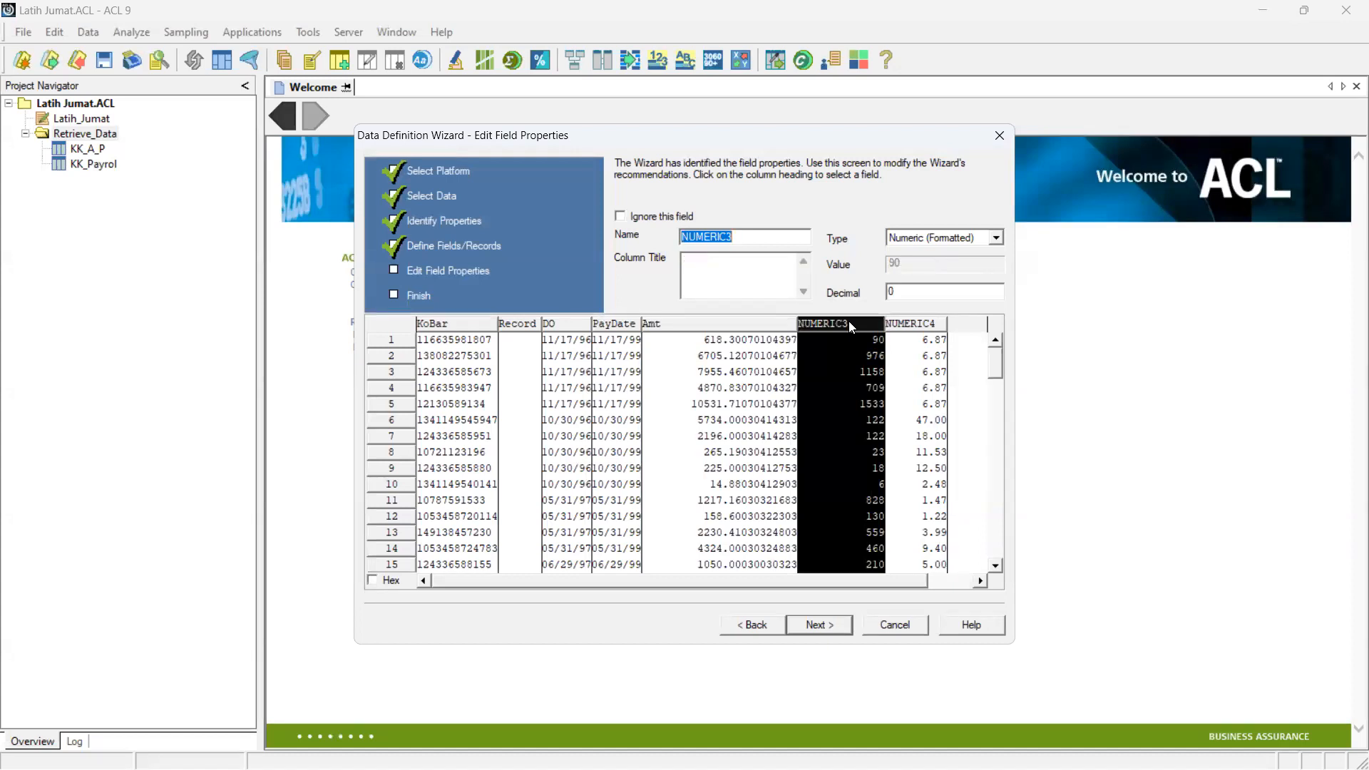
{"action": "type", "text": "Q"}
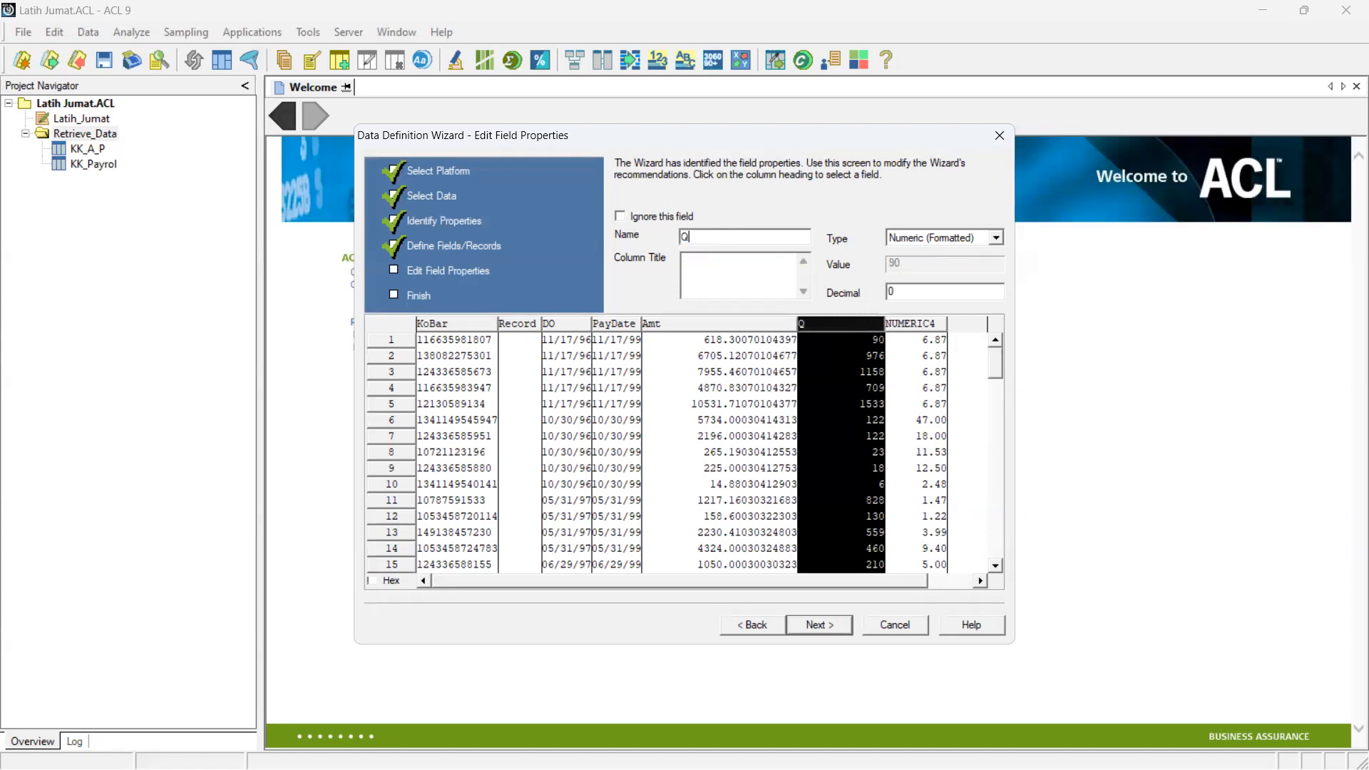
{"action": "type", "text": "tyQuantity"}
Rename the NUMERIC4 field as "Price" and give it the column title "Unit Cost"
{"action": "left_click", "coordinate": [913, 325]}
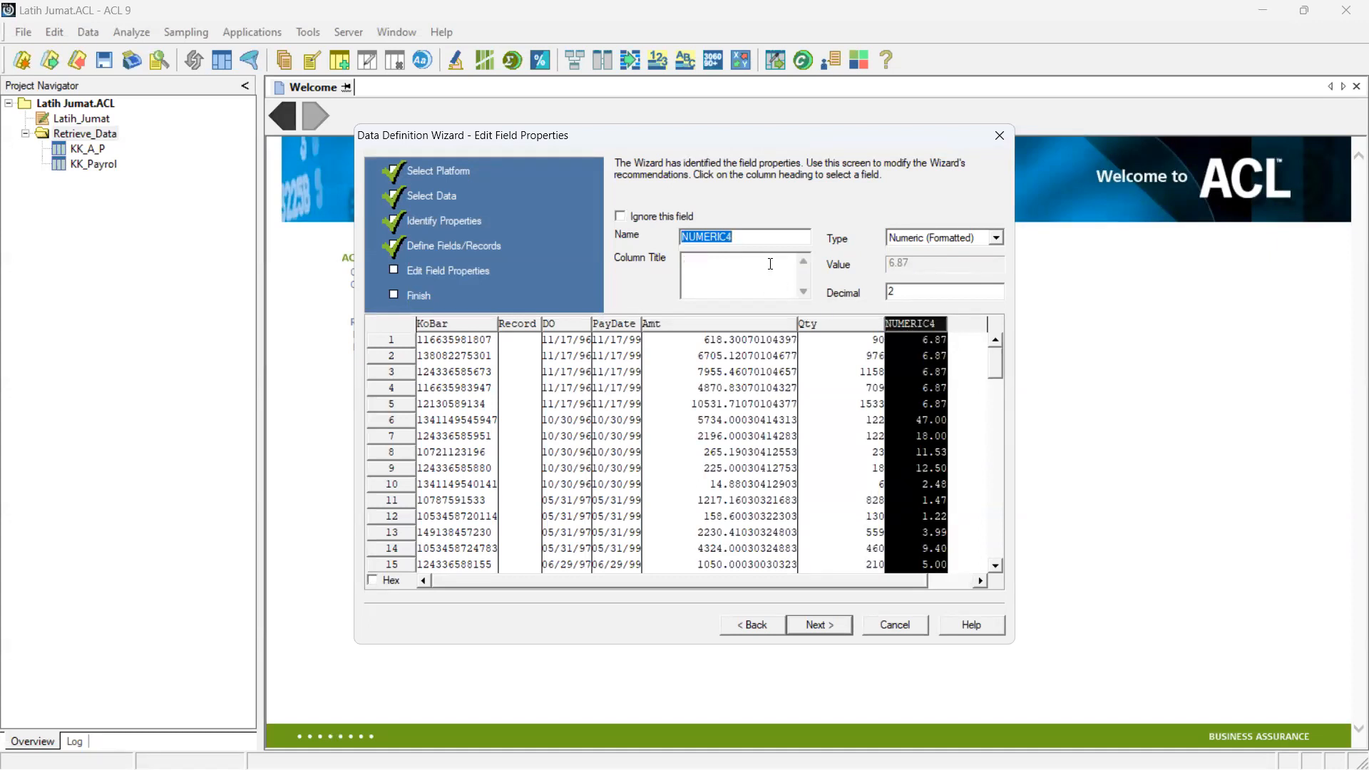
{"action": "type", "text": "Price"}
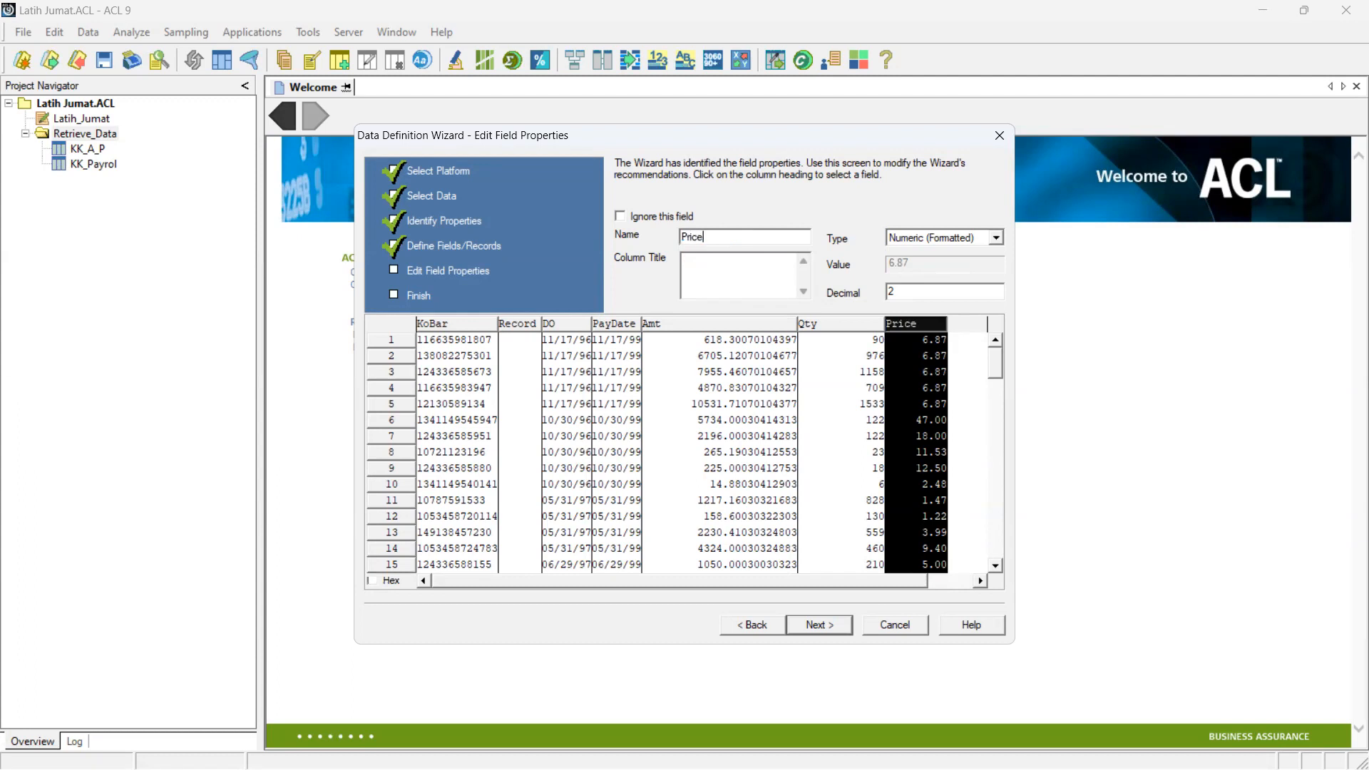
{"action": "key", "text": "Tab"}
{"action": "type", "text": "Unit Cost"}
Finish the ap_trans.TXT data definition and save the table as "KK AP text"
{"action": "left_click", "coordinate": [827, 622]}
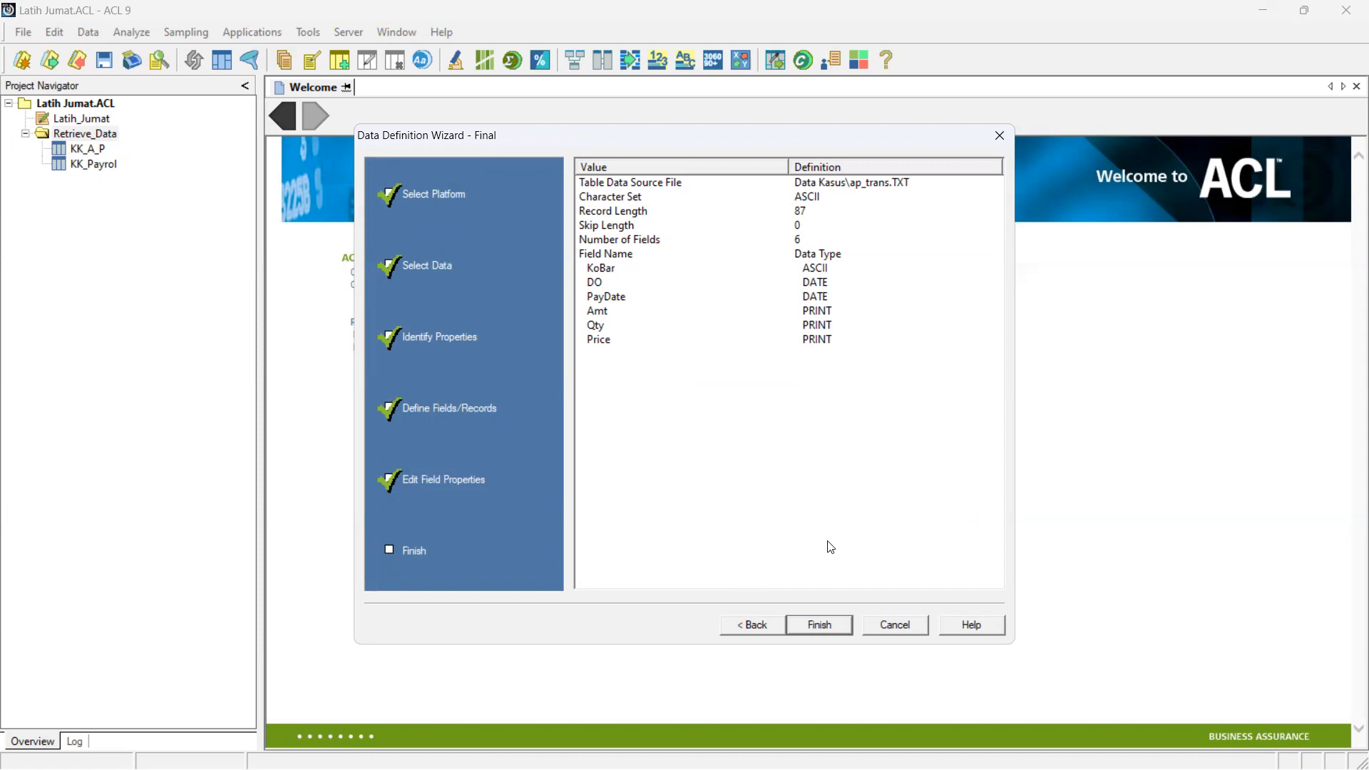
{"action": "left_click", "coordinate": [823, 627]}
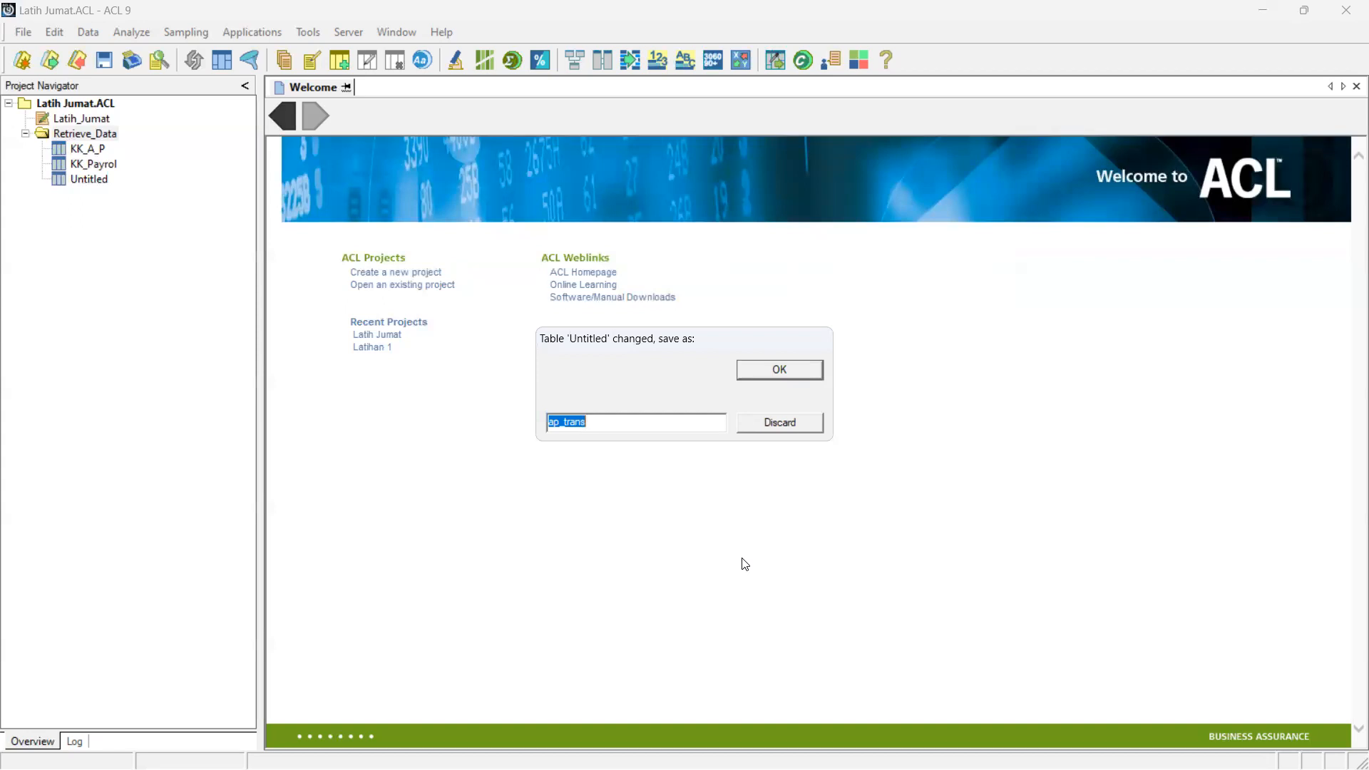
{"action": "type", "text": "KK AP text"}
{"action": "left_click", "coordinate": [768, 369]}
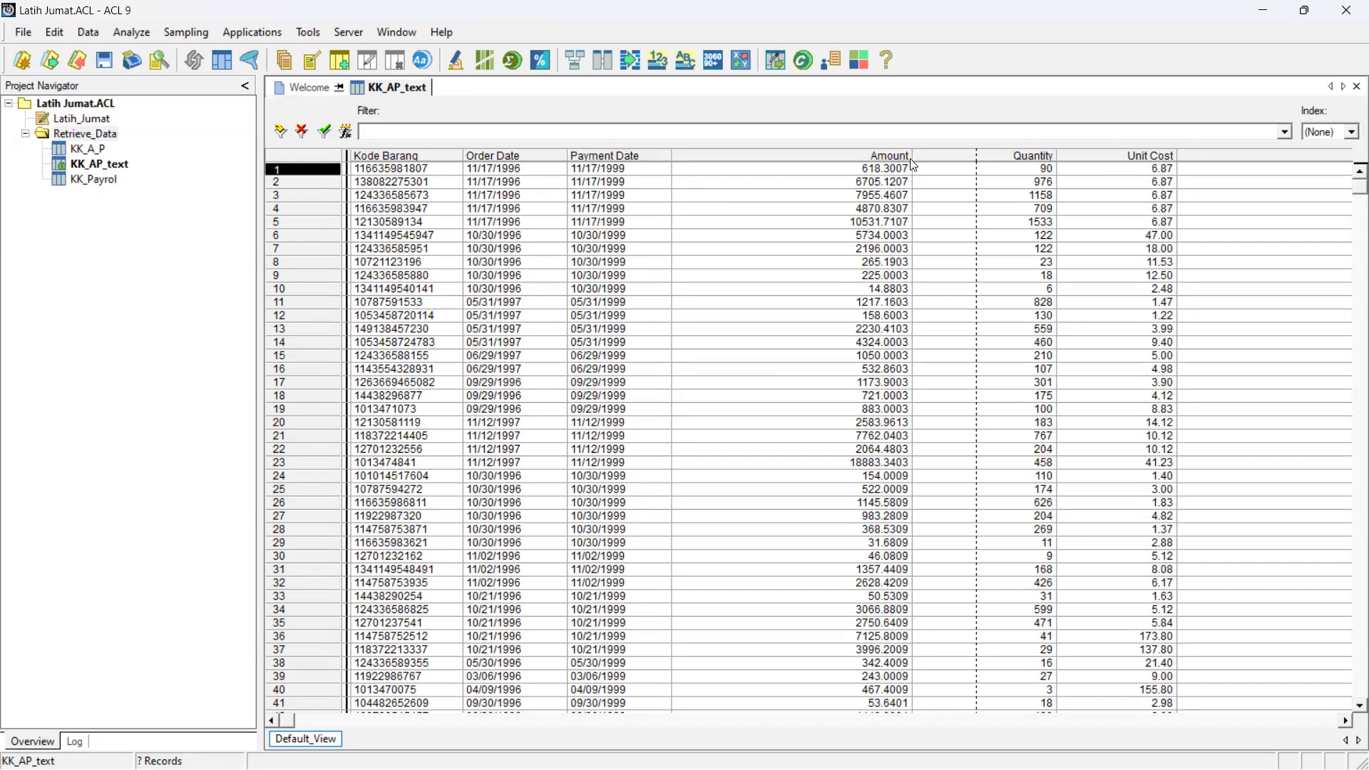
Narrow the Amount, Quantity and Unit Cost columns in the KK_AP_text view
{"action": "left_click_drag", "start_coordinate": [914, 158], "coordinate": [832, 154]}
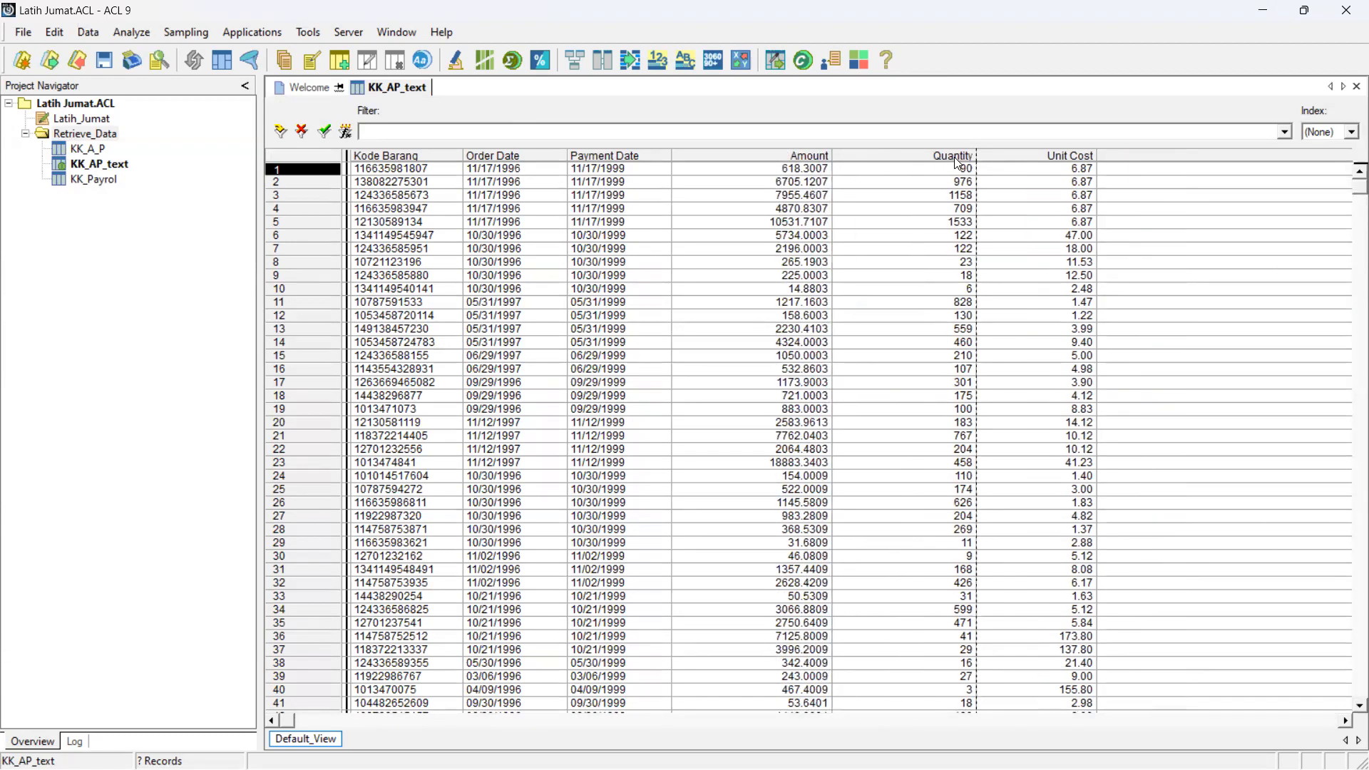
{"action": "left_click_drag", "start_coordinate": [976, 155], "coordinate": [914, 155]}
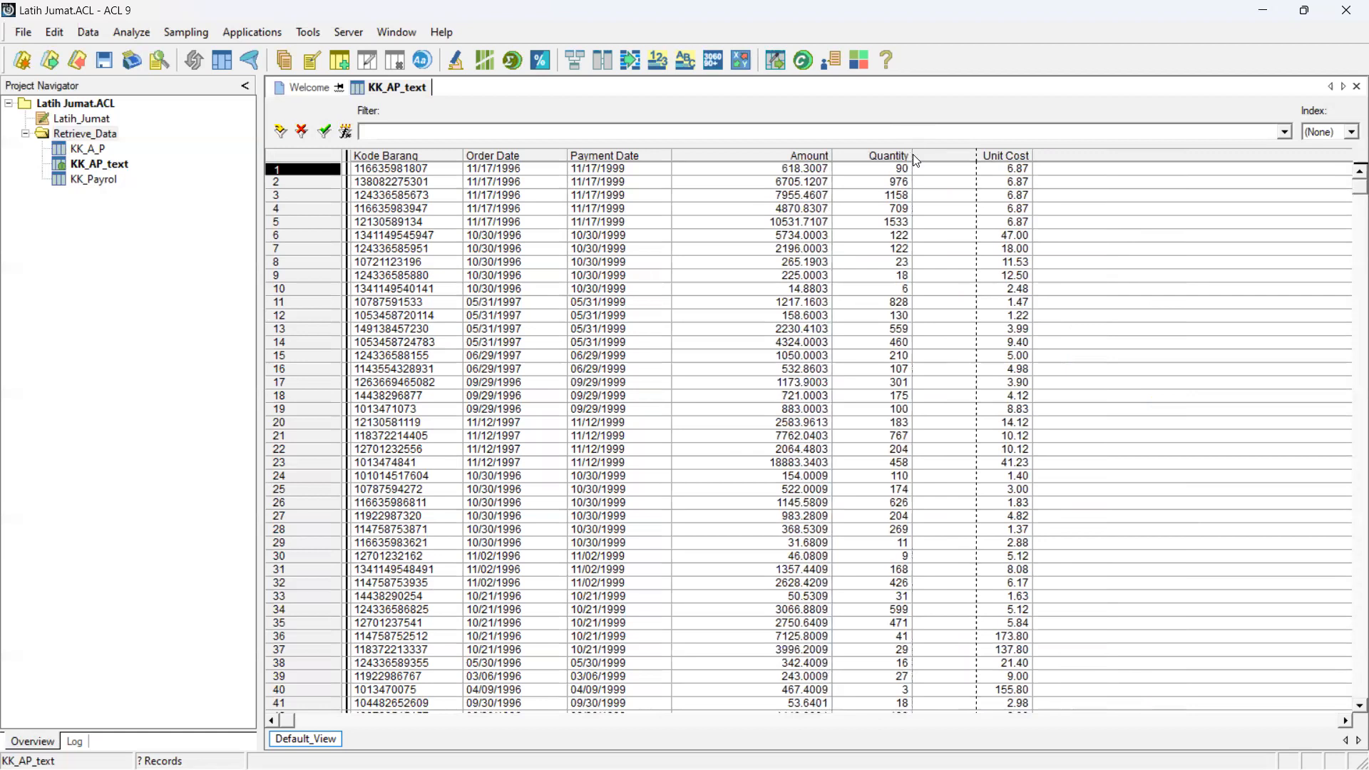
{"action": "left_click_drag", "start_coordinate": [1031, 154], "coordinate": [977, 155]}
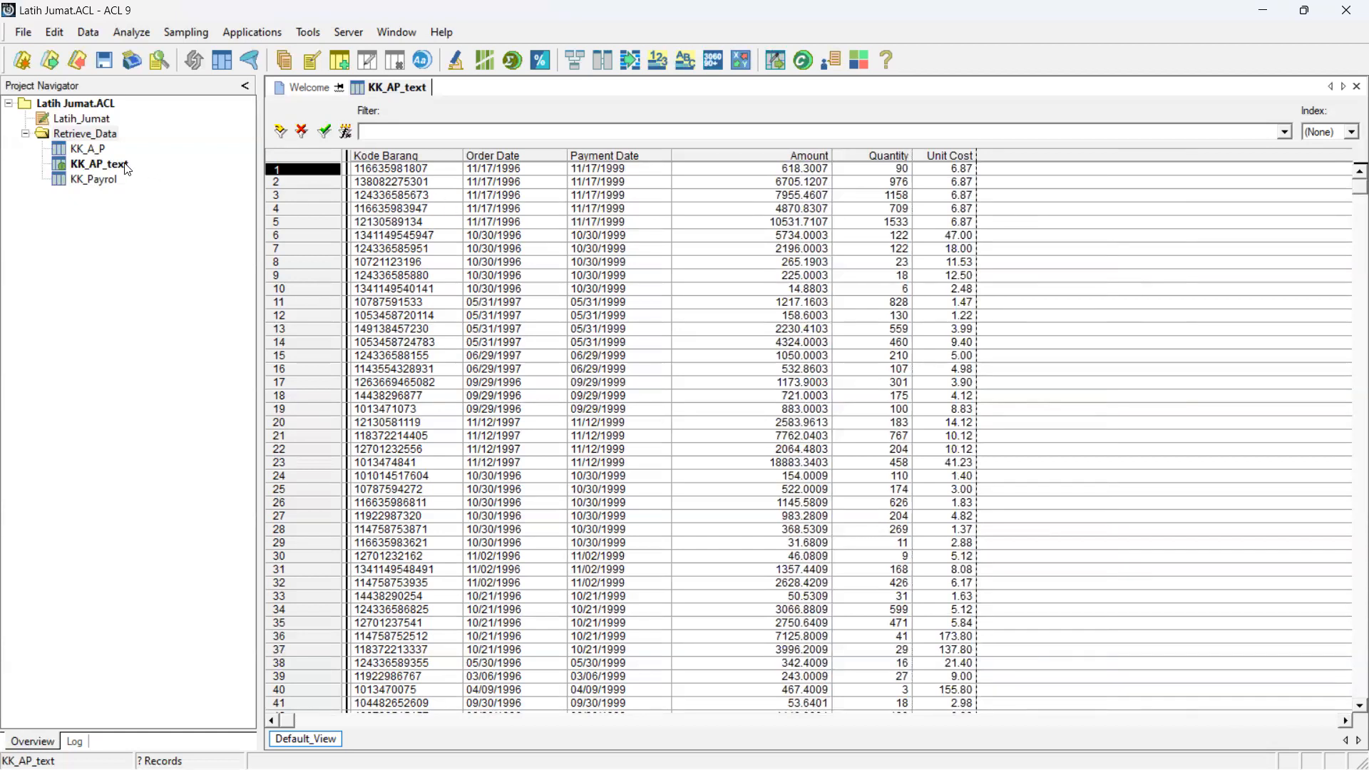
Start defining a new table and save the changes made to KK_AP_text
{"action": "left_click", "coordinate": [27, 39]}
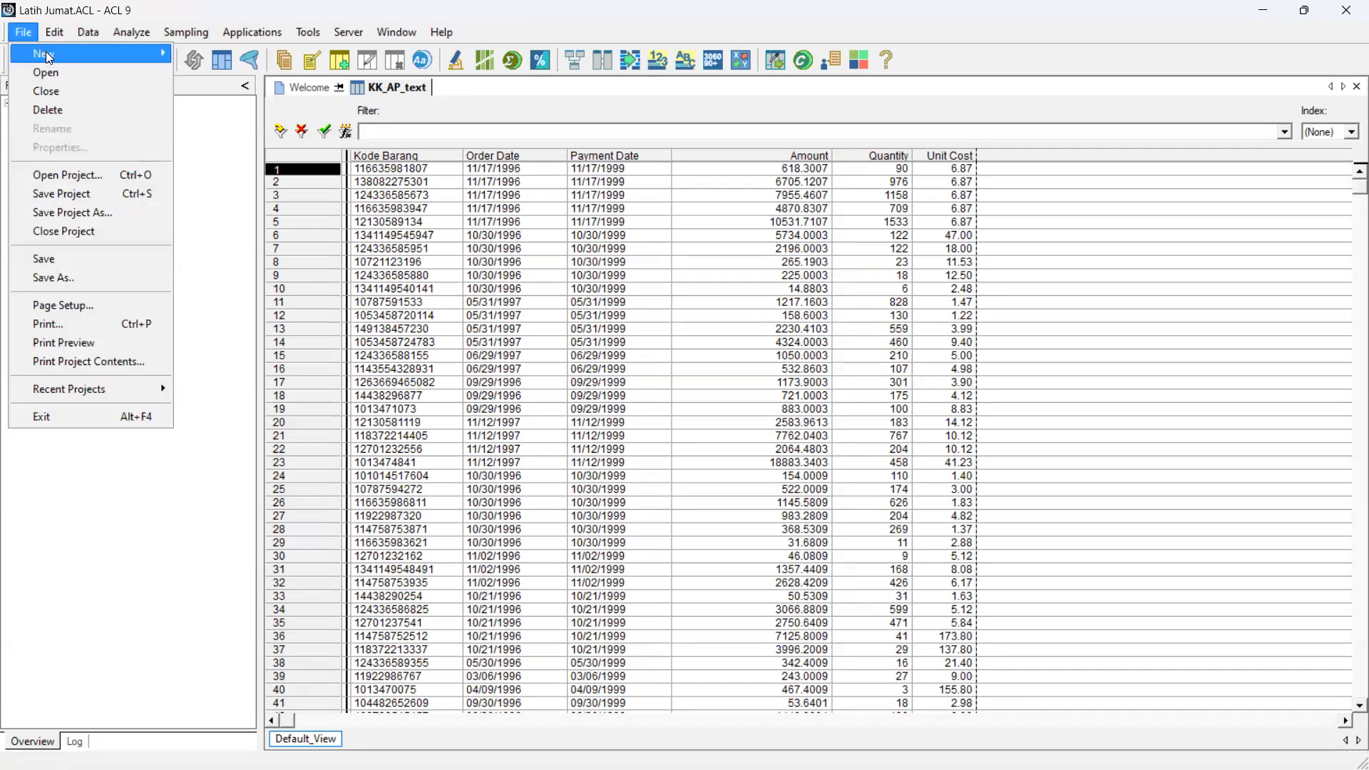
{"action": "mouse_move", "coordinate": [48, 57]}
{"action": "left_click", "coordinate": [174, 60]}
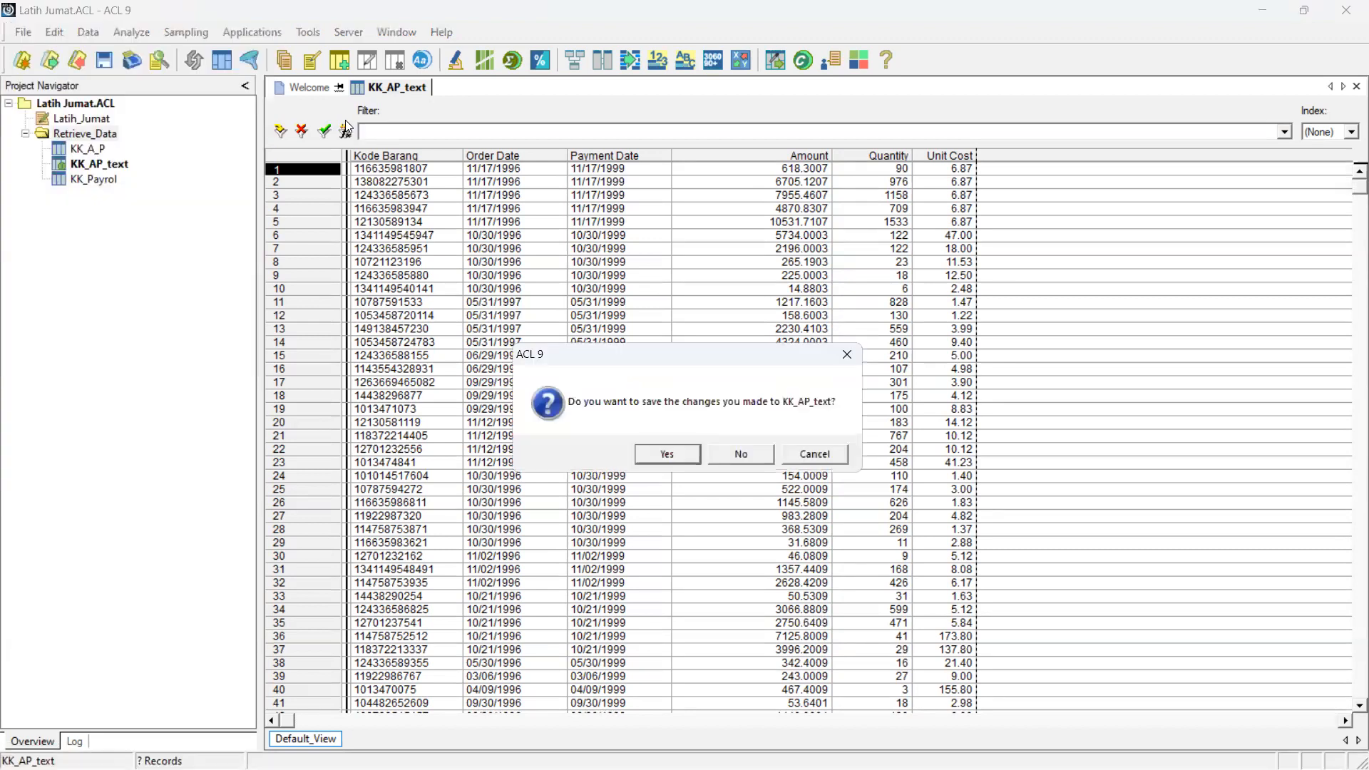
{"action": "left_click", "coordinate": [666, 452]}
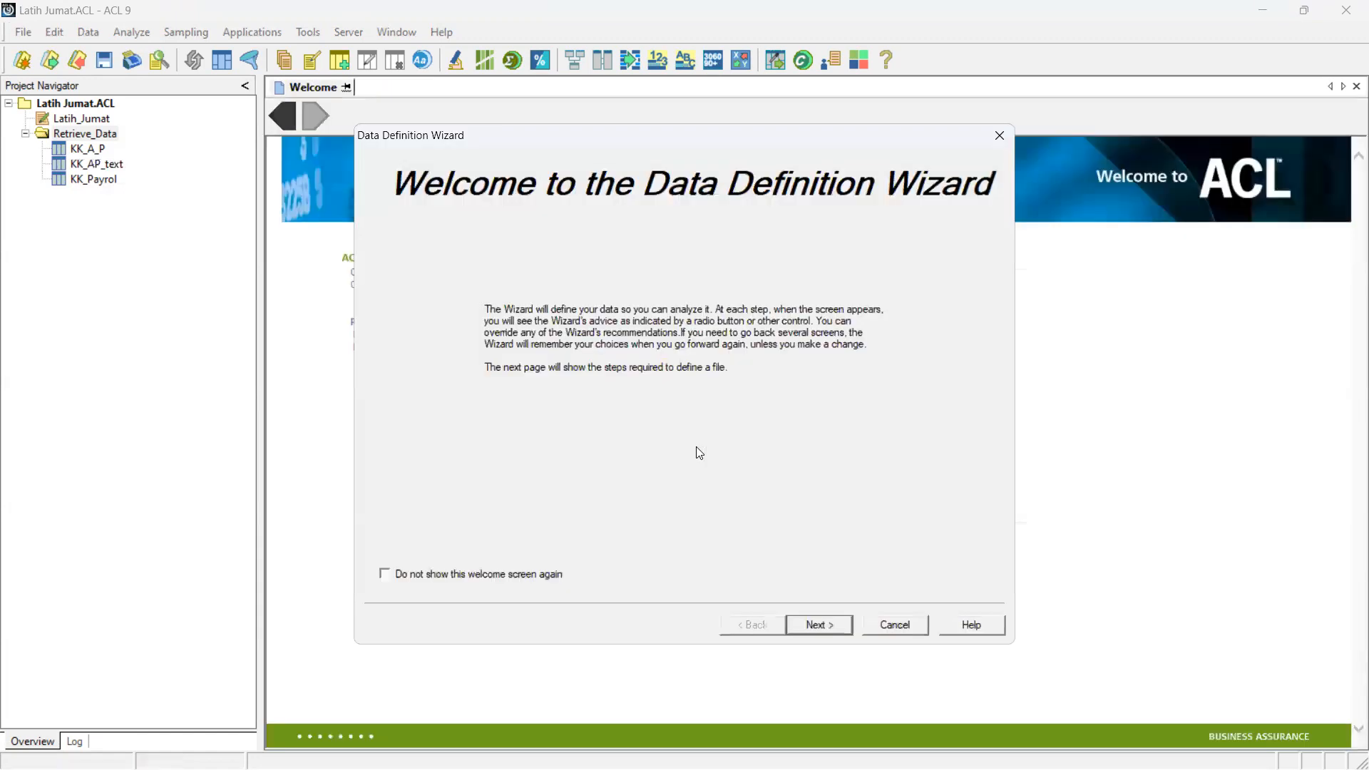
Choose General JournalSimple.txt from disk as the source file, accepting the ASCII character set and Print Image (Report) File format
{"action": "left_click", "coordinate": [825, 624]}
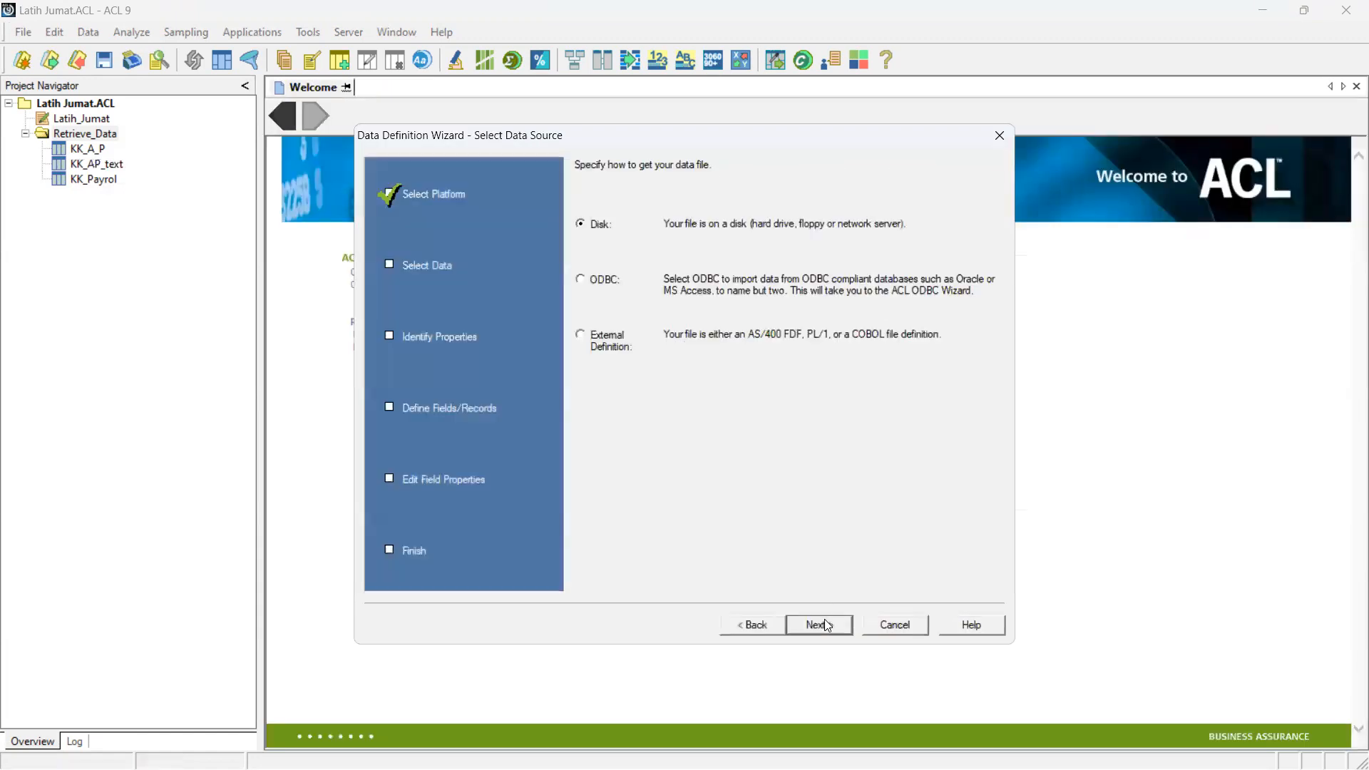
{"action": "left_click", "coordinate": [825, 622]}
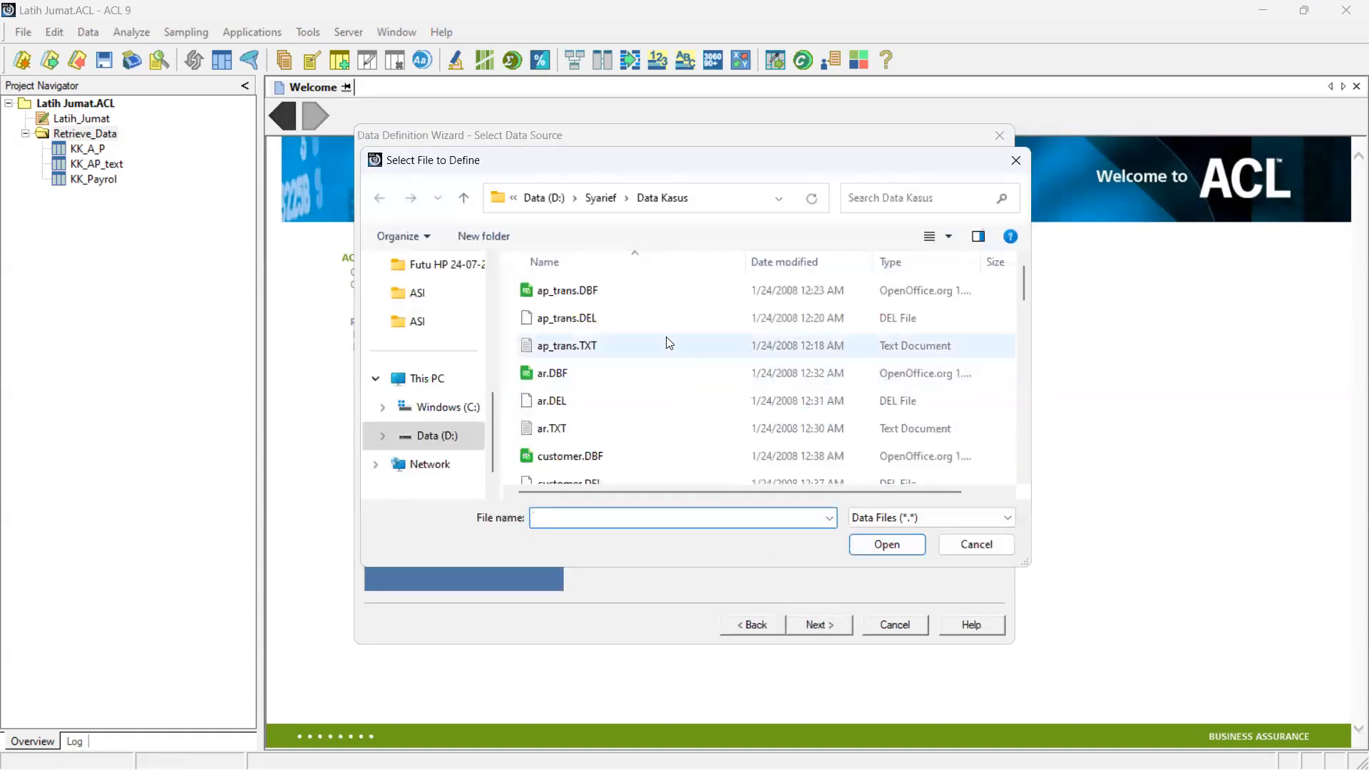
{"action": "scroll", "coordinate": [666, 337], "scroll_direction": "down", "scroll_amount": 4}
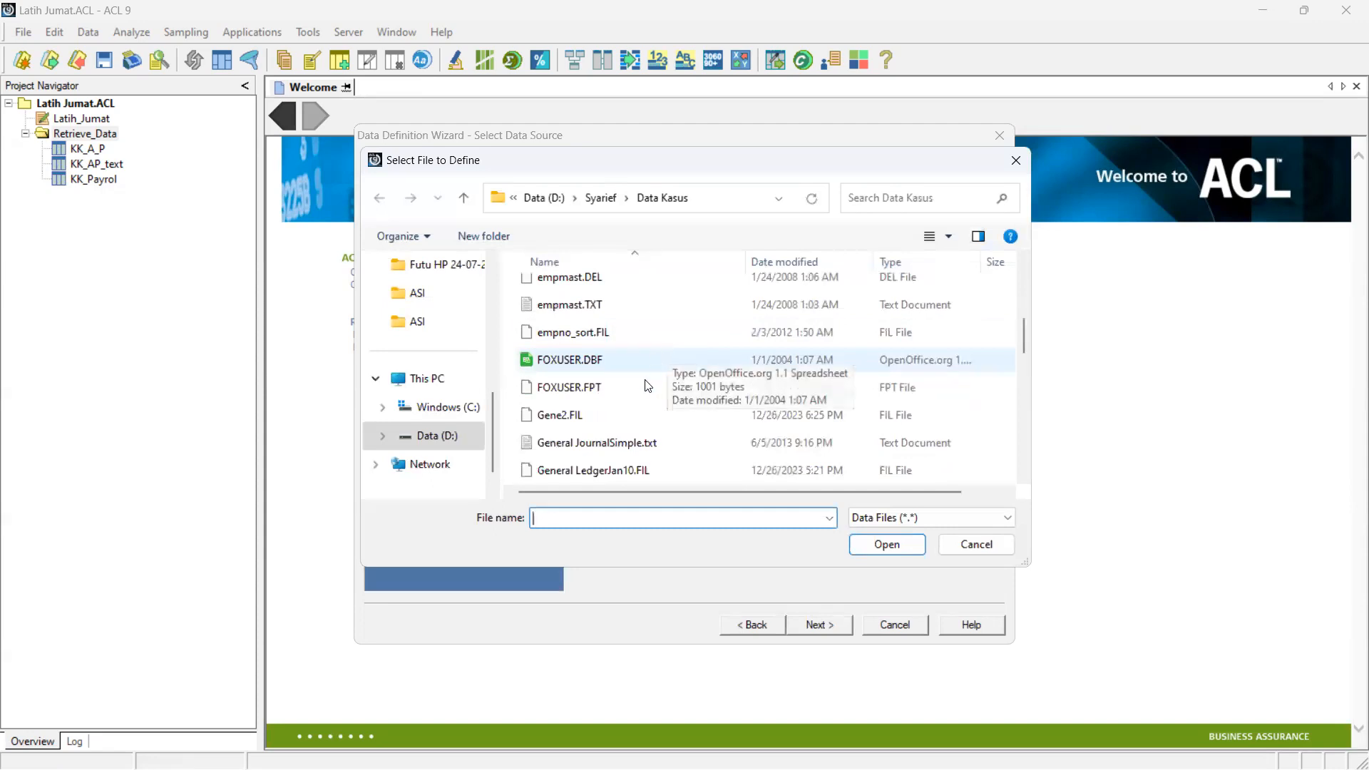
{"action": "left_click", "coordinate": [636, 444]}
{"action": "double_click", "coordinate": [635, 443]}
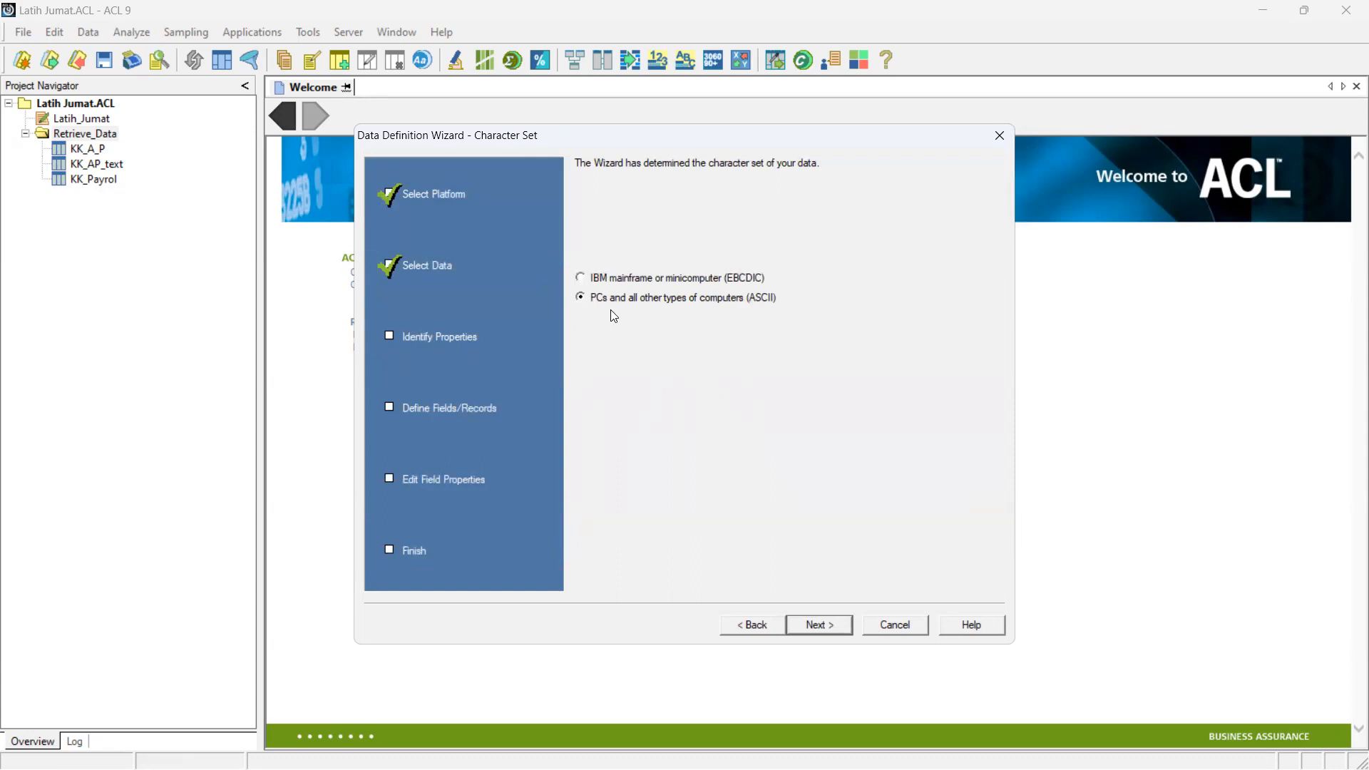
{"action": "left_click", "coordinate": [818, 625]}
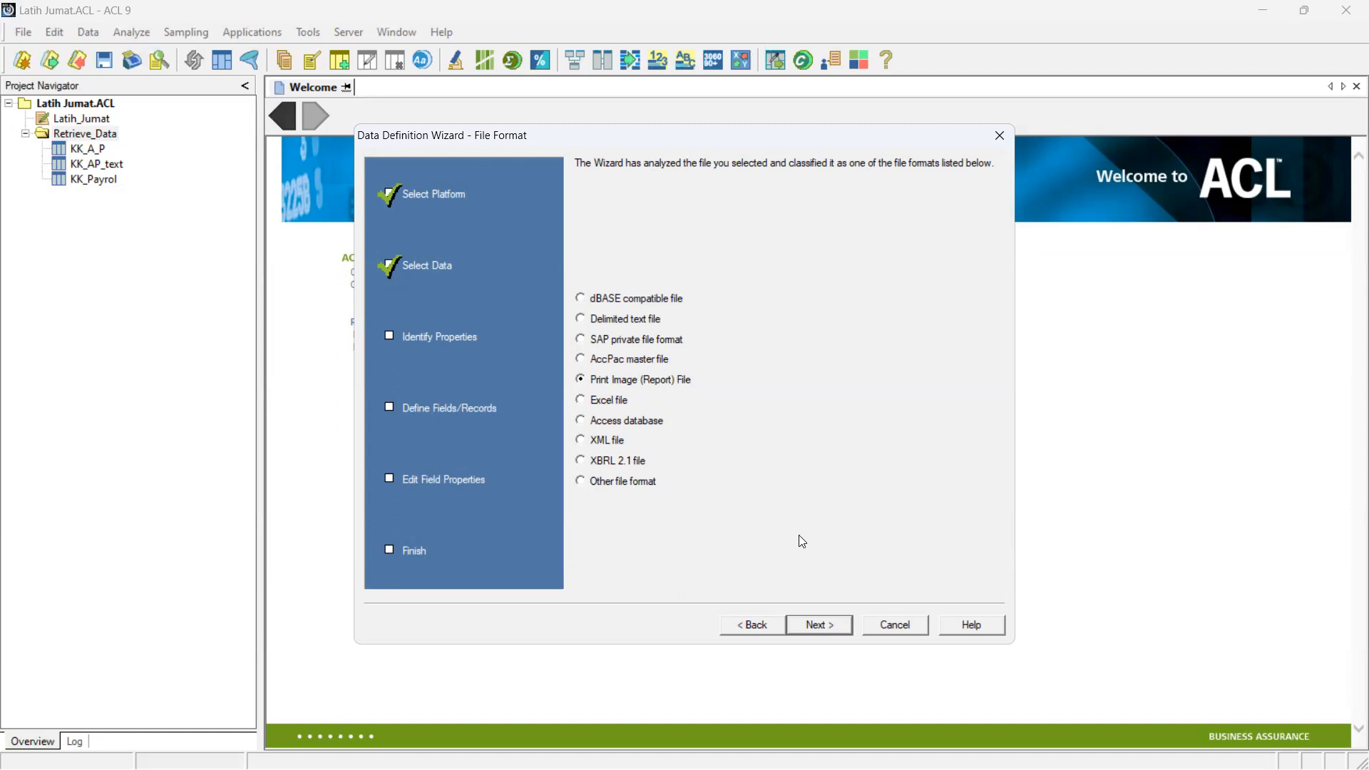
{"action": "left_click", "coordinate": [813, 626]}
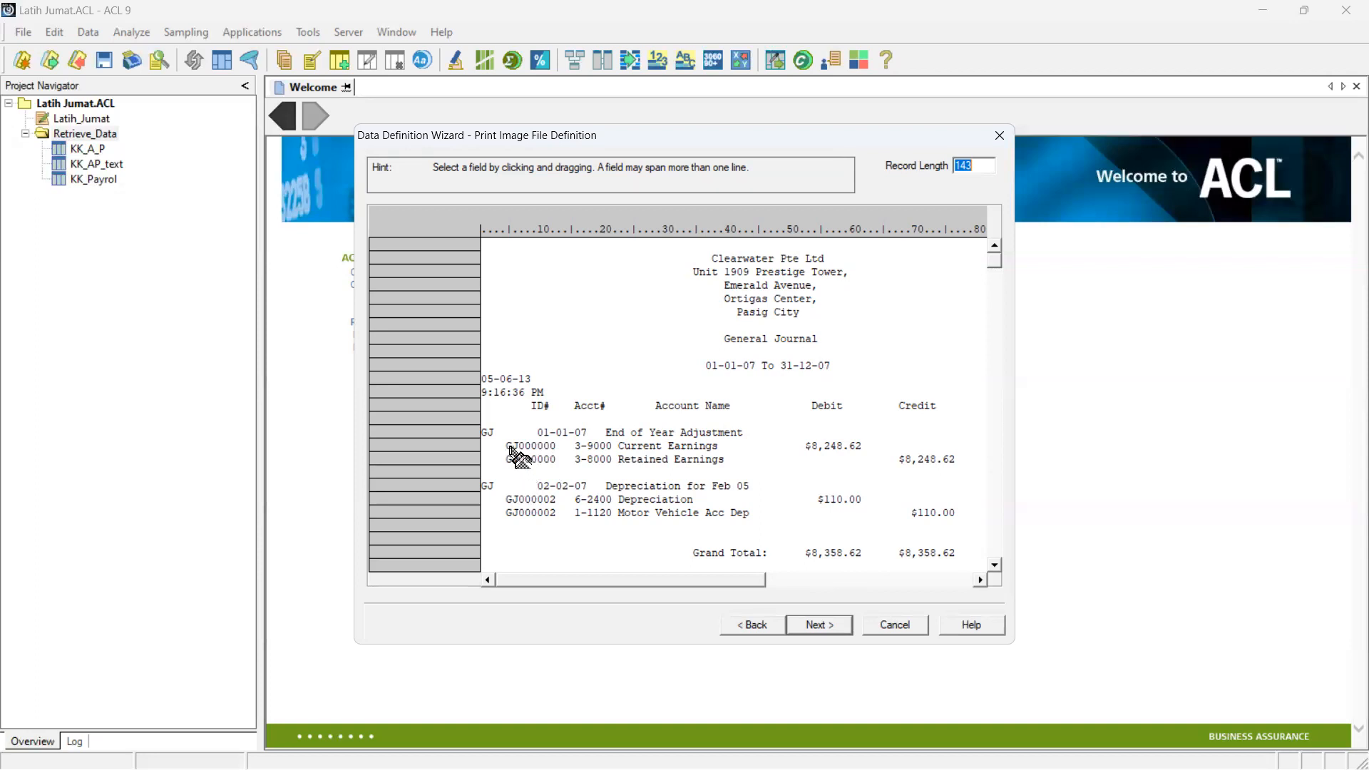
Mark GJ000000 on the Current Earnings line as a Character field named "ID"
{"action": "left_click", "coordinate": [509, 446]}
{"action": "left_click_drag", "start_coordinate": [510, 448], "coordinate": [563, 455]}
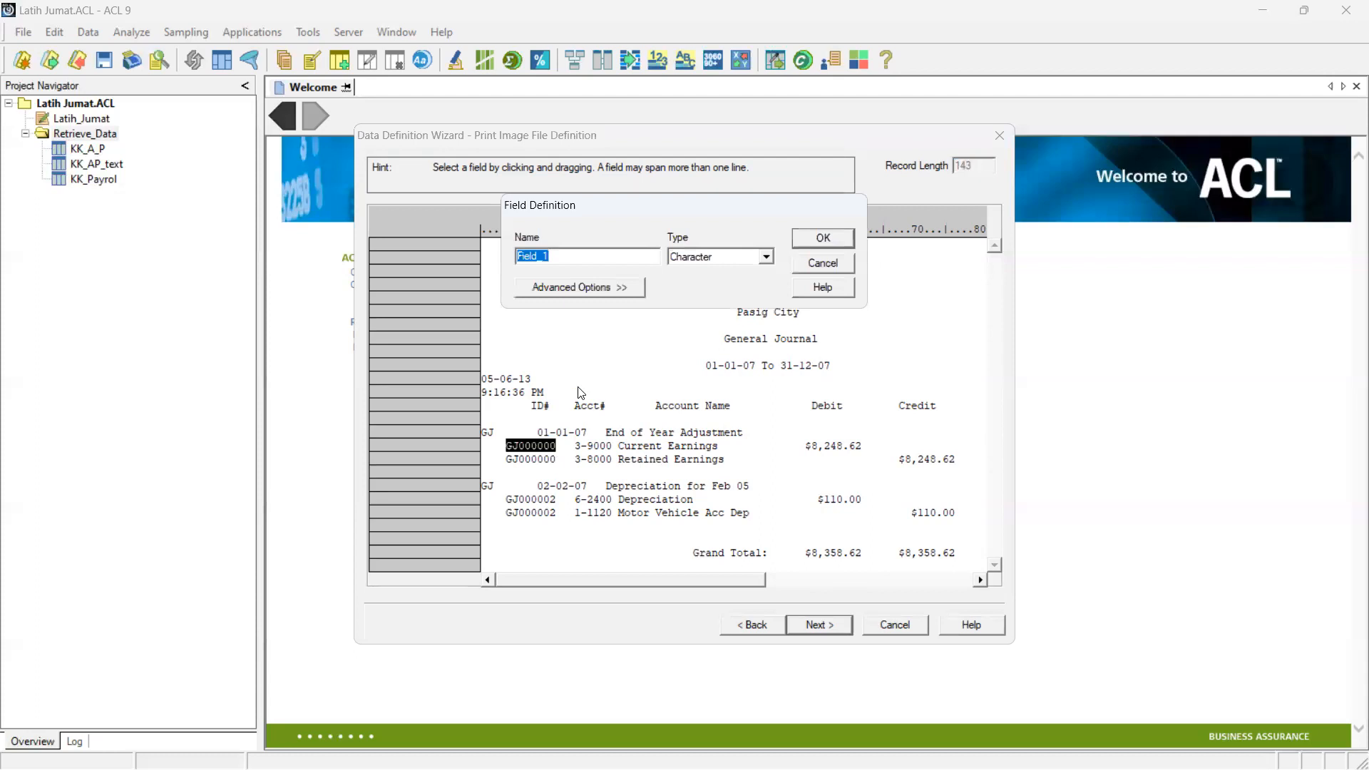
{"action": "left_click", "coordinate": [561, 259]}
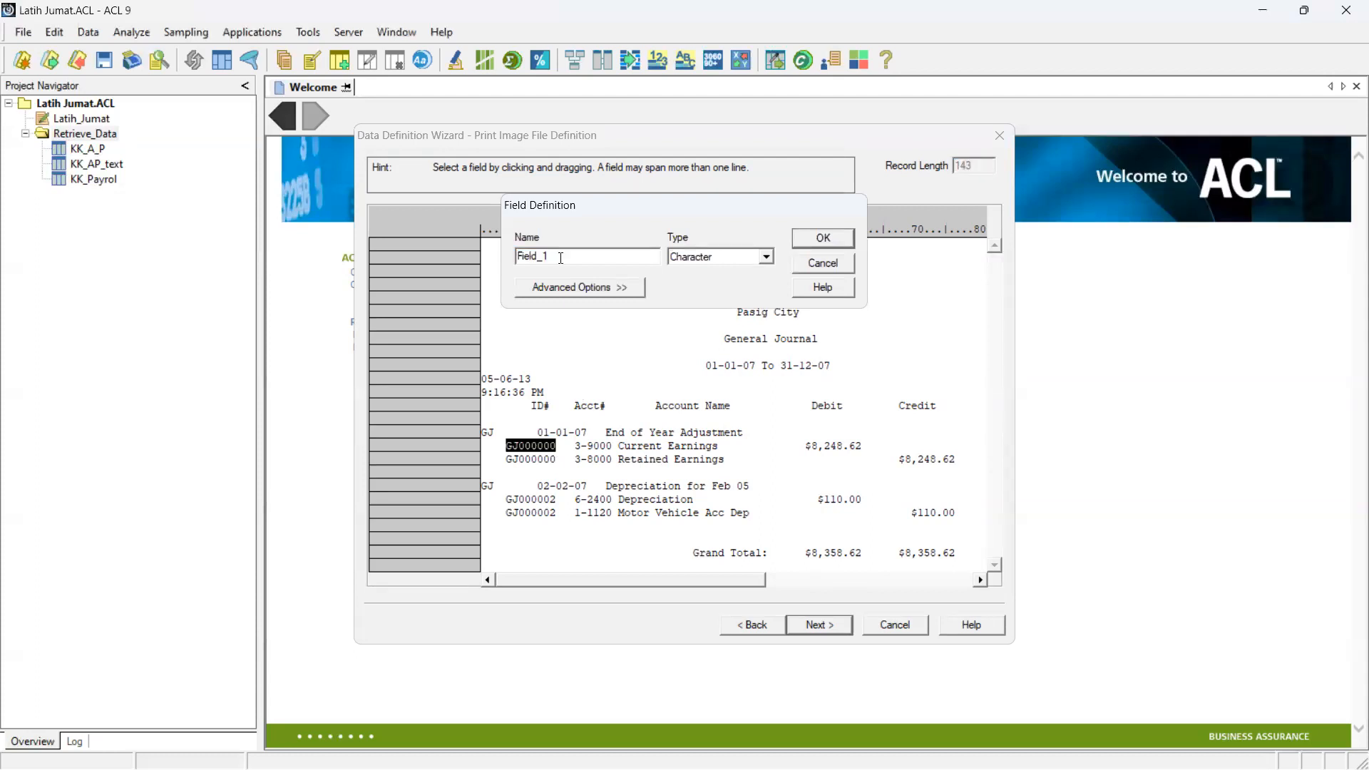
{"action": "key", "text": "BackSpace"}
{"action": "key", "text": "BackSpace"}
{"action": "key", "text": "BackSpace"}
{"action": "key", "text": "BackSpace"}
{"action": "key", "text": "BackSpace"}
{"action": "key", "text": "BackSpace"}
{"action": "key", "text": "BackSpace"}
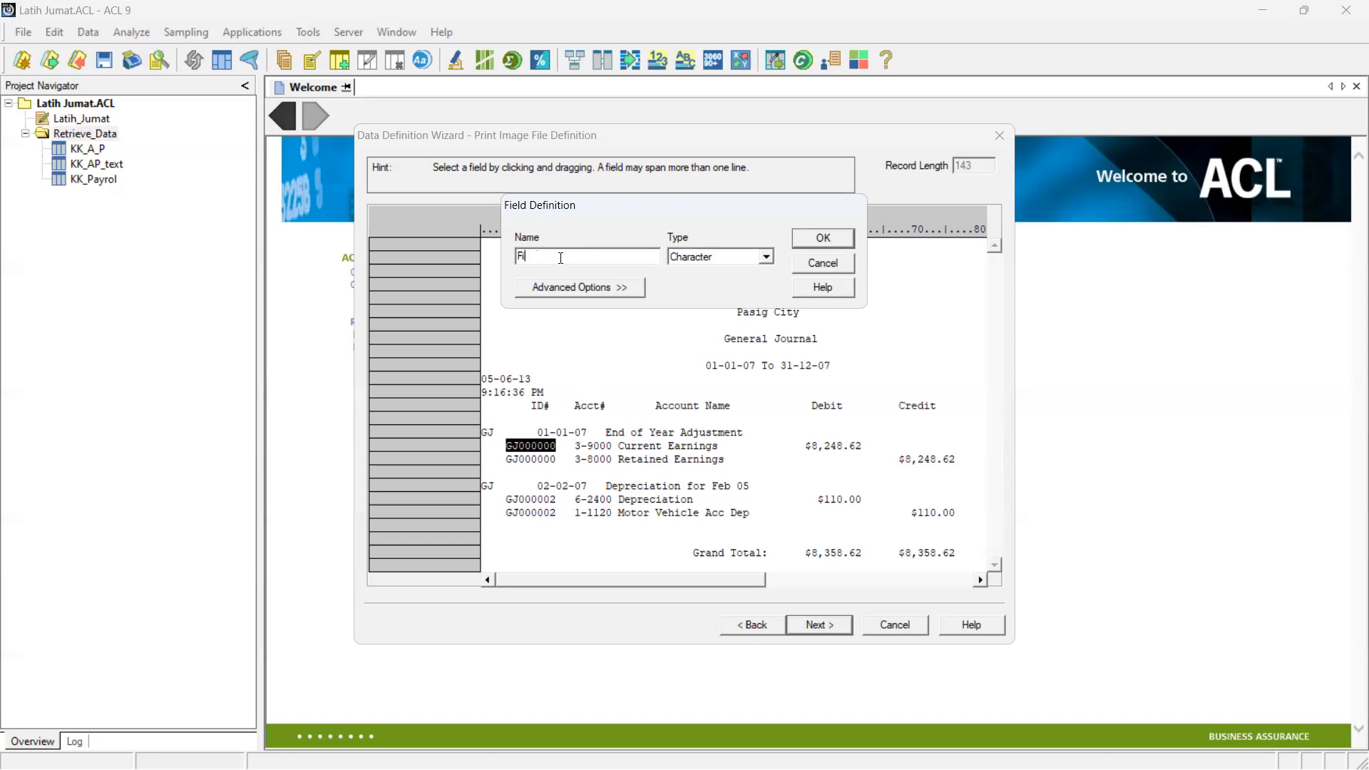
{"action": "type", "text": "ID"}
{"action": "left_click", "coordinate": [814, 246]}
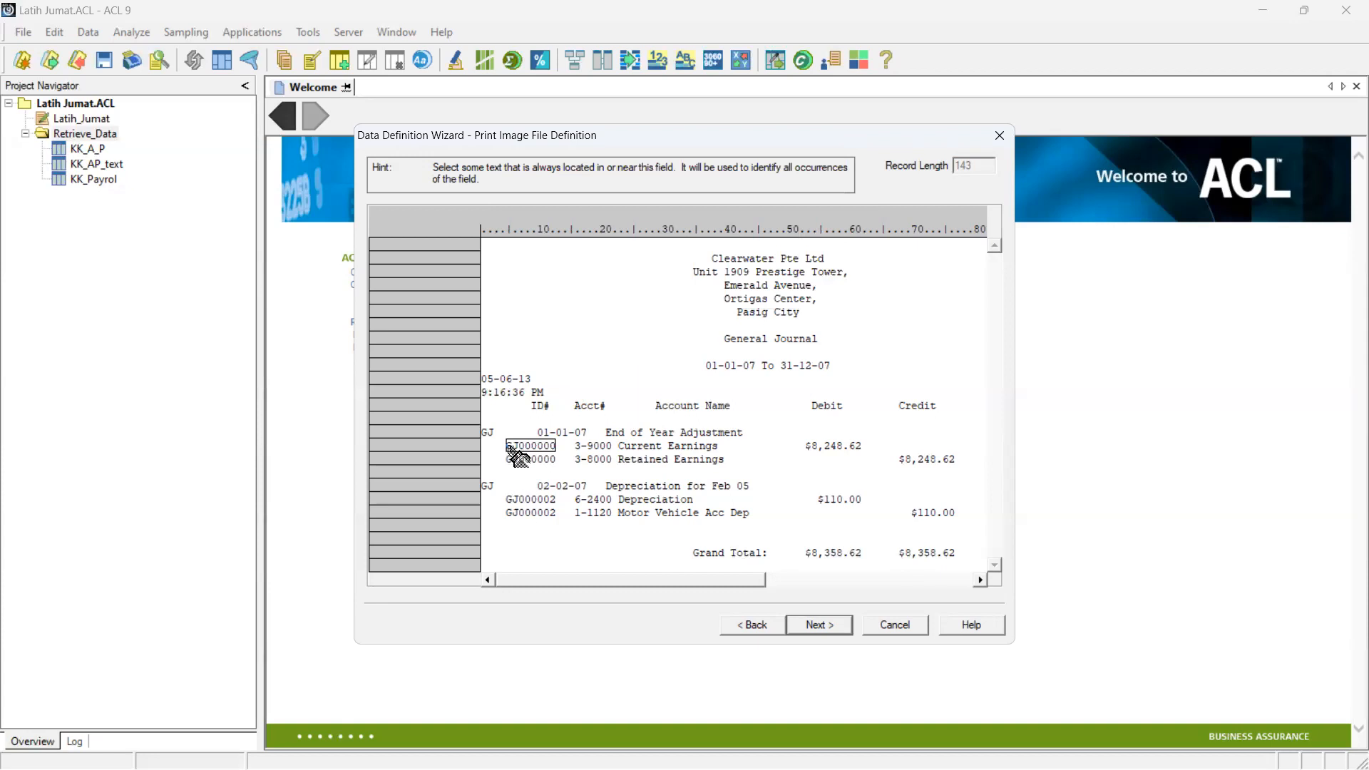
Use the text GJ at the start of the ID field to identify Detail records, and accept the exact-match record definition
{"action": "left_click_drag", "start_coordinate": [508, 447], "coordinate": [518, 451]}
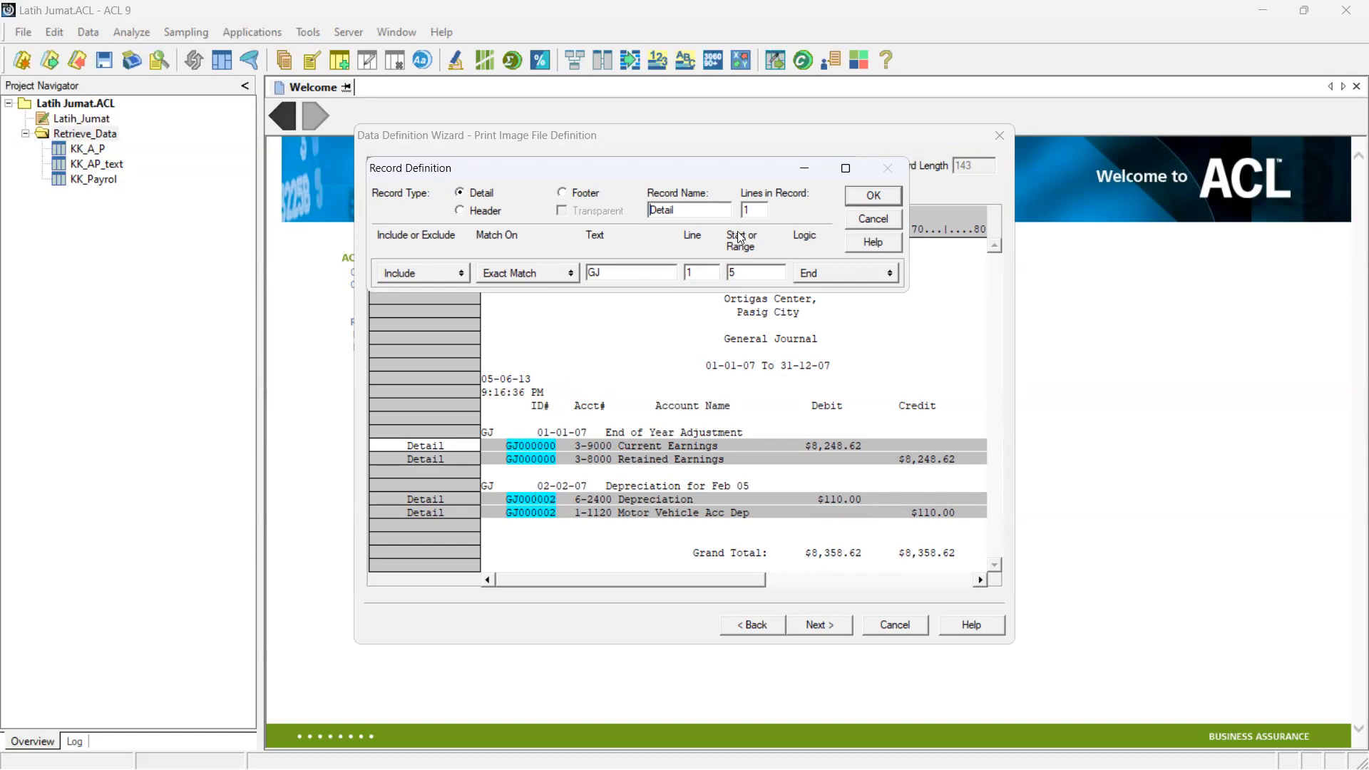
{"action": "left_click", "coordinate": [871, 202]}
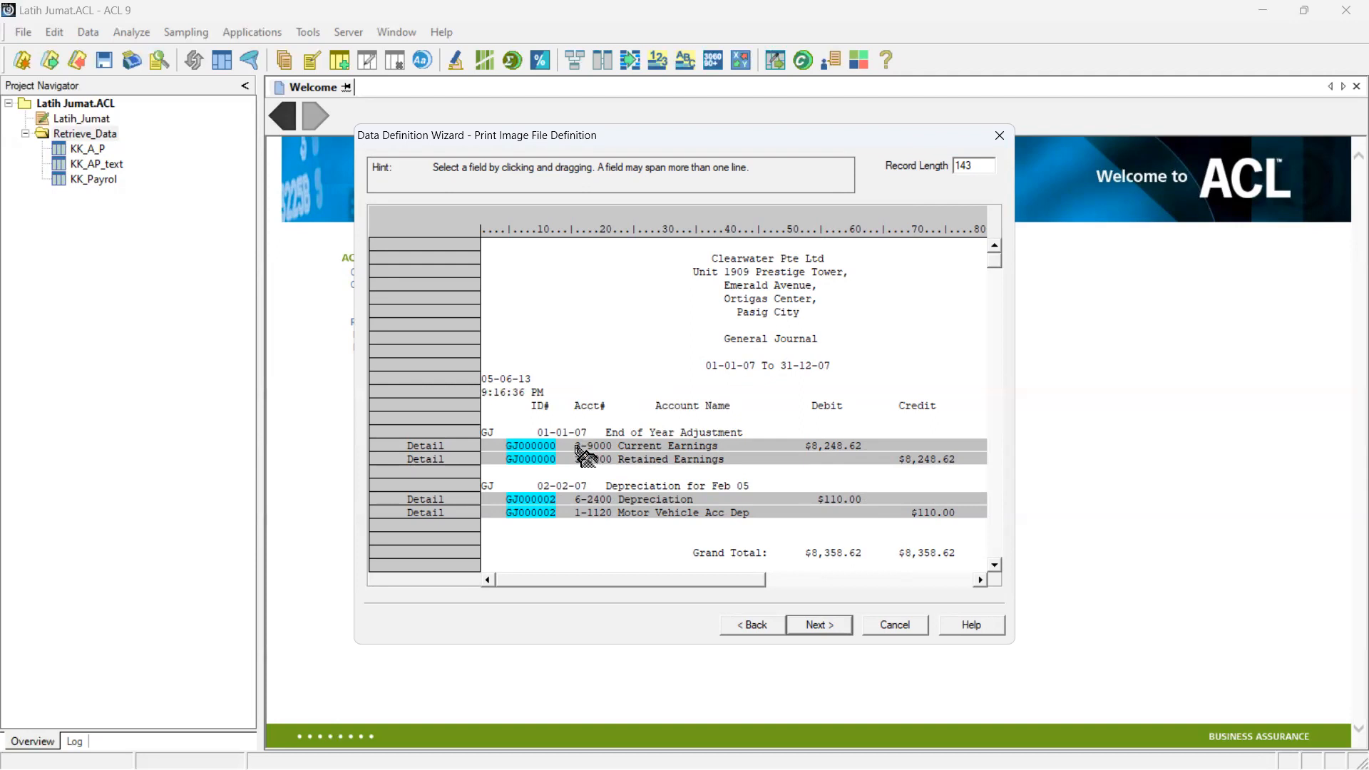
Mark account number 3-9000 on the Current Earnings line as a Character field named "Acc_no"
{"action": "left_click_drag", "start_coordinate": [577, 446], "coordinate": [578, 448]}
{"action": "left_click_drag", "start_coordinate": [585, 447], "coordinate": [612, 447]}
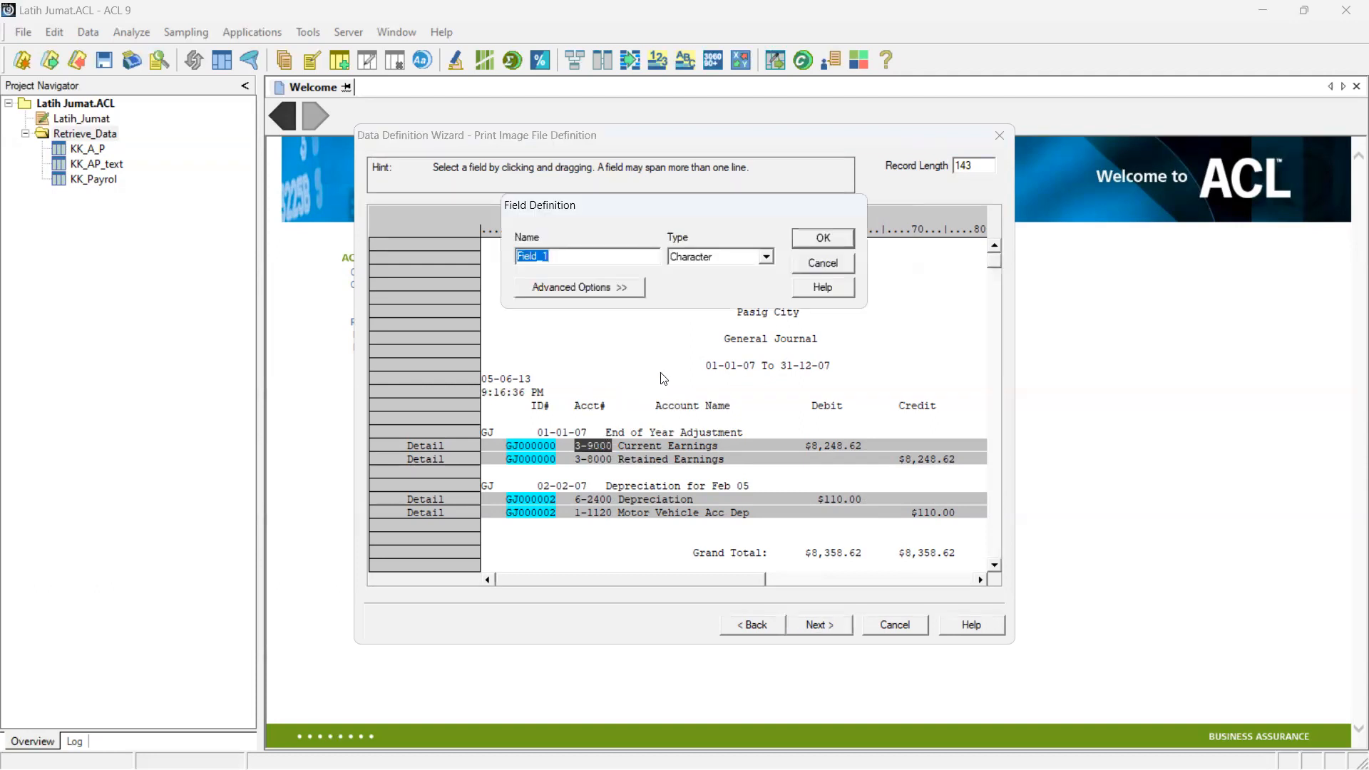
{"action": "type", "text": "Acc_no"}
{"action": "left_click", "coordinate": [831, 244]}
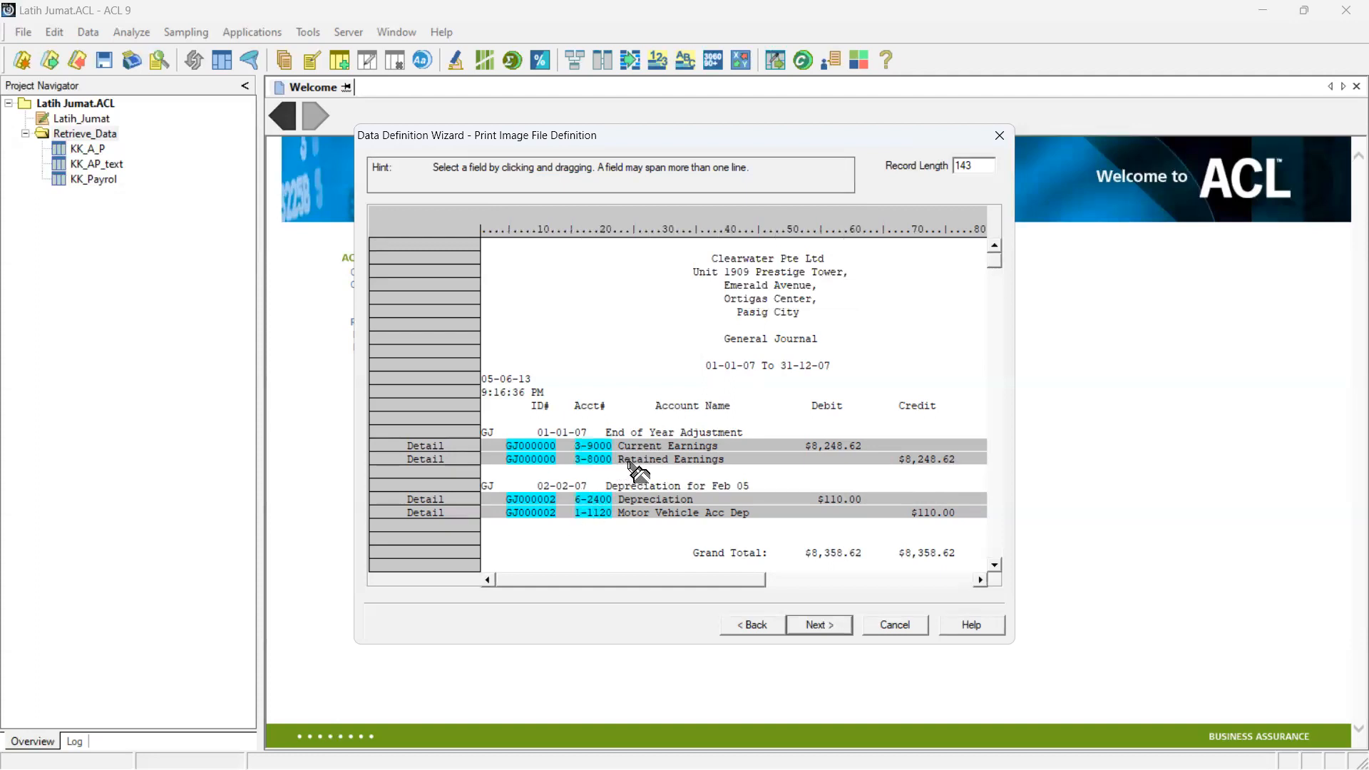
Mark the Current Earnings account name, with room for longer names, as a Character field named "Acc_Name"
{"action": "left_click_drag", "start_coordinate": [623, 446], "coordinate": [755, 445]}
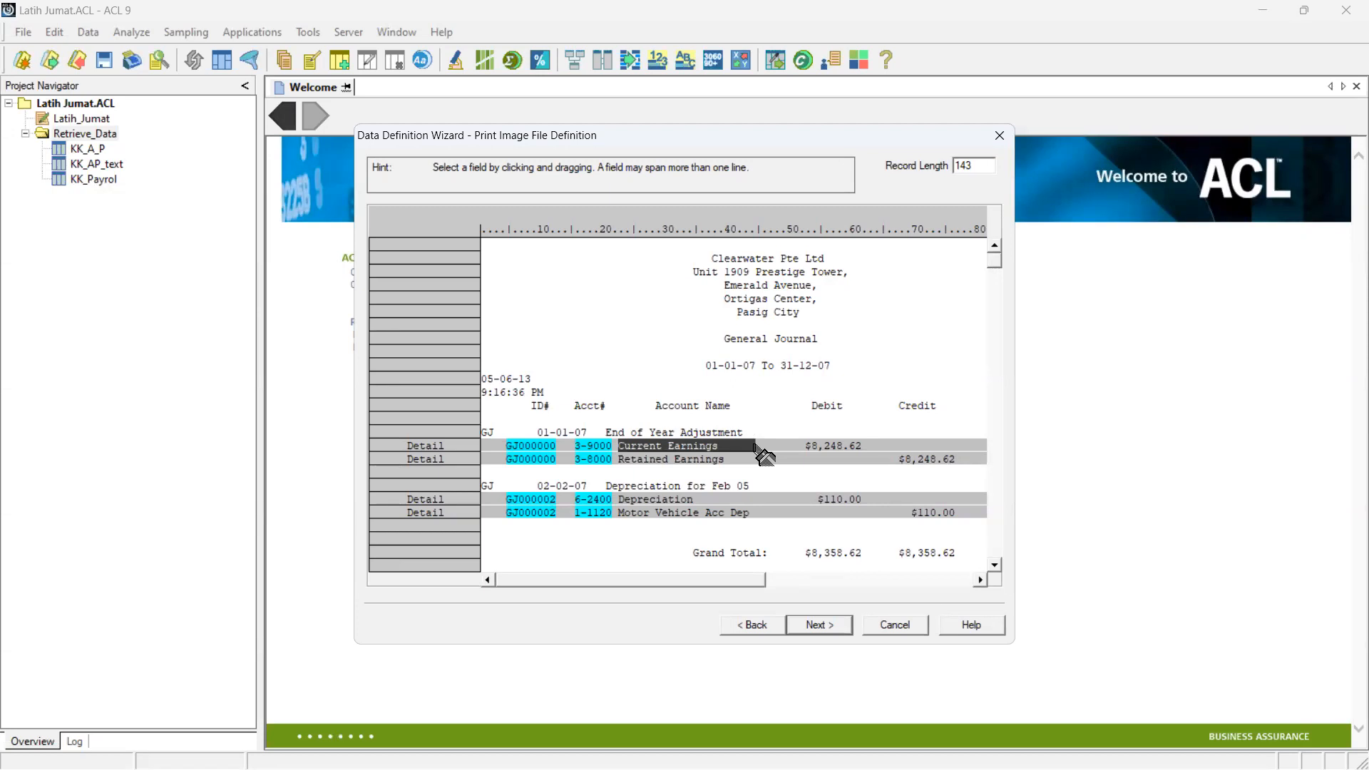
{"action": "left_click_drag", "start_coordinate": [755, 446], "coordinate": [754, 445]}
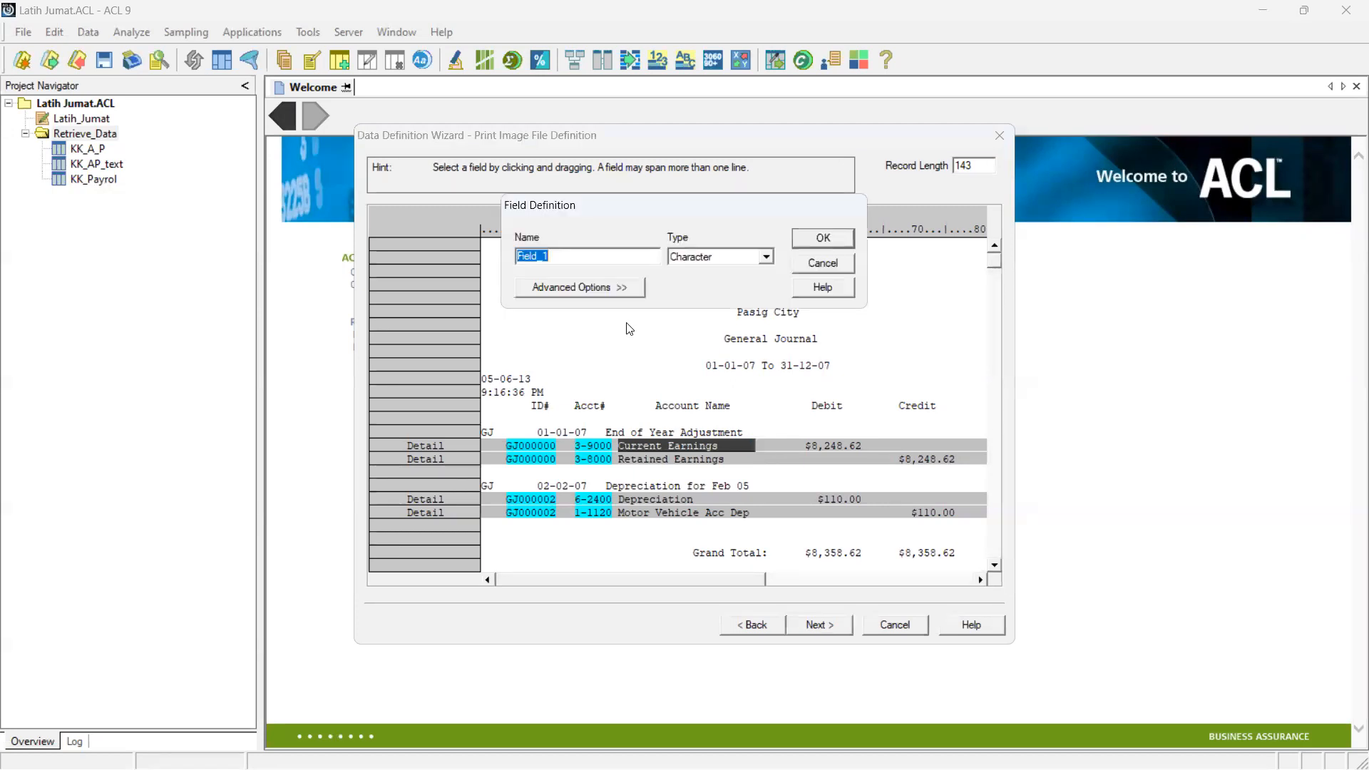
{"action": "type", "text": "Acc_Name"}
{"action": "left_click", "coordinate": [821, 240]}
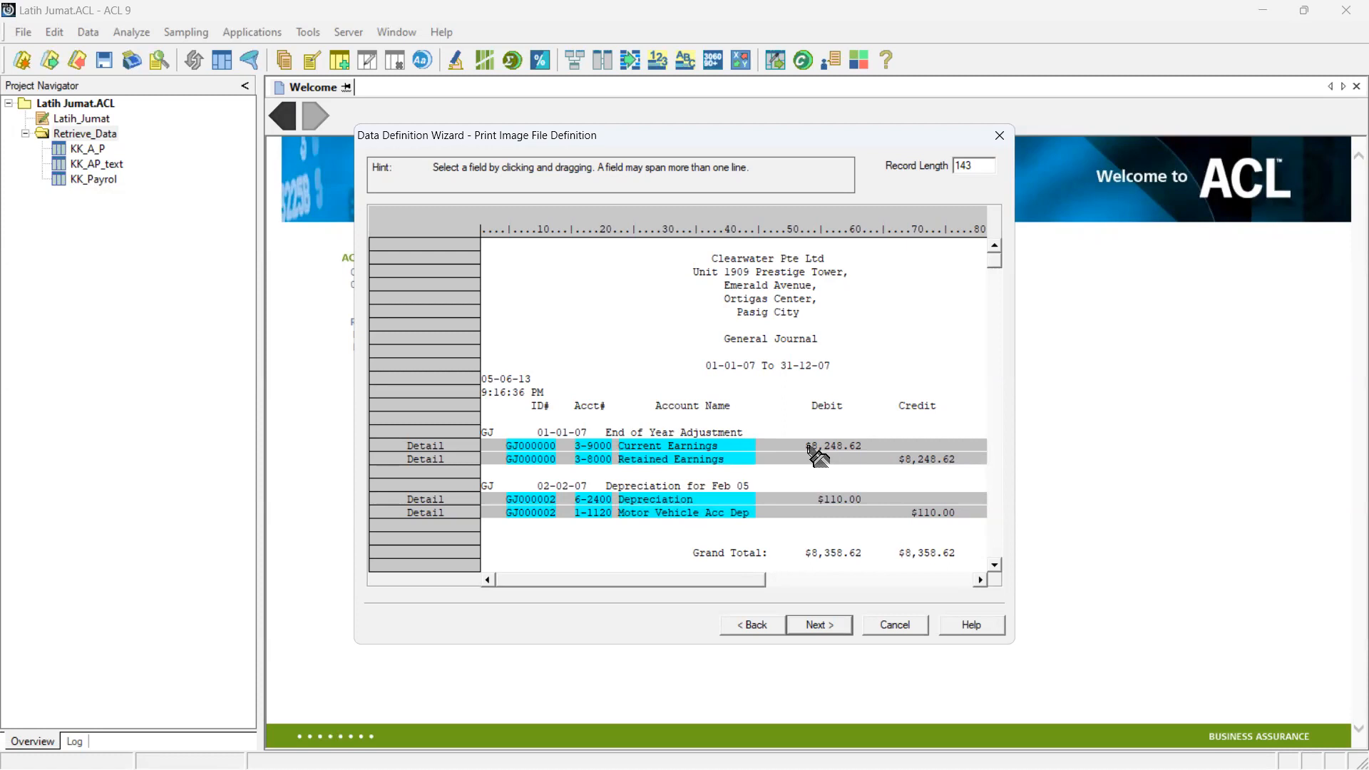
Mark the debit amount $8,248.62 on the Current Earnings line as a Numeric field named "Dr"
{"action": "left_click_drag", "start_coordinate": [807, 446], "coordinate": [864, 449]}
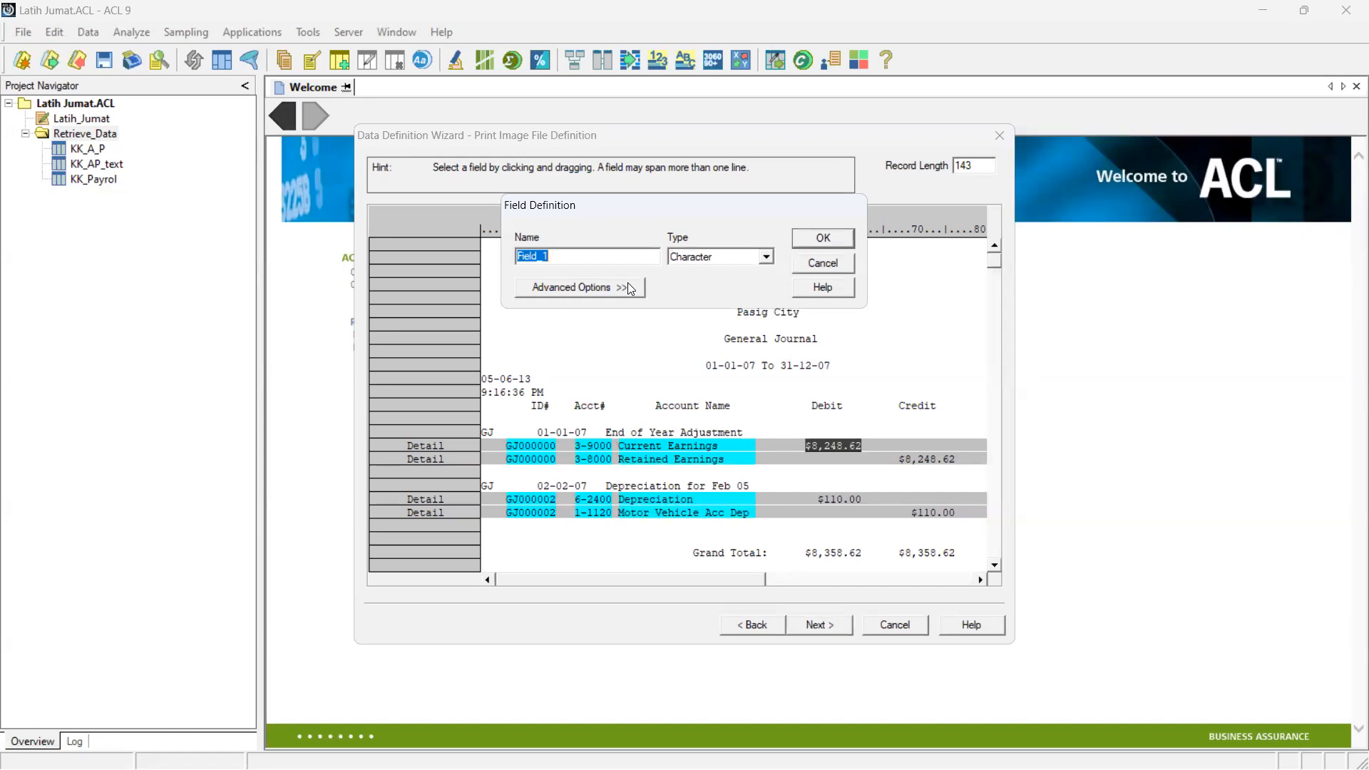
{"action": "type", "text": "D"}
{"action": "left_click", "coordinate": [767, 258]}
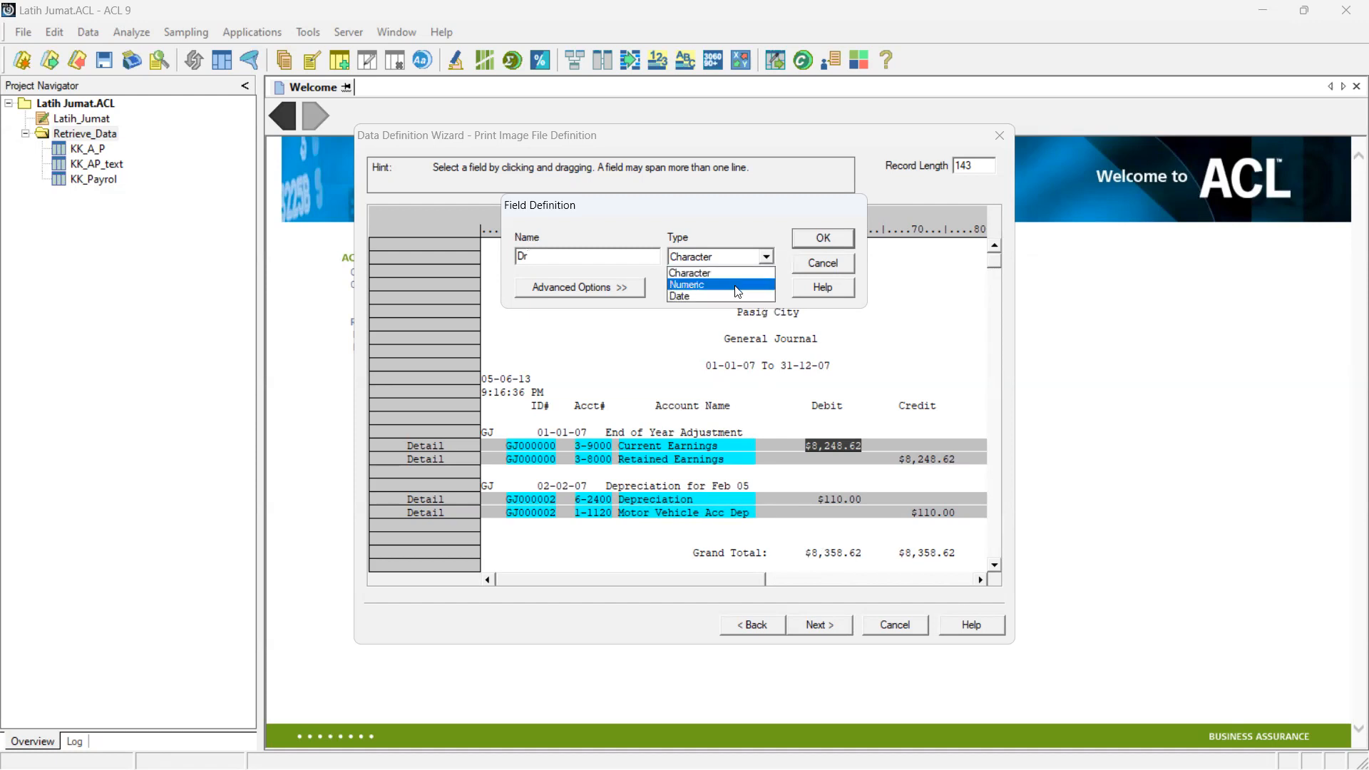
{"action": "left_click", "coordinate": [738, 286]}
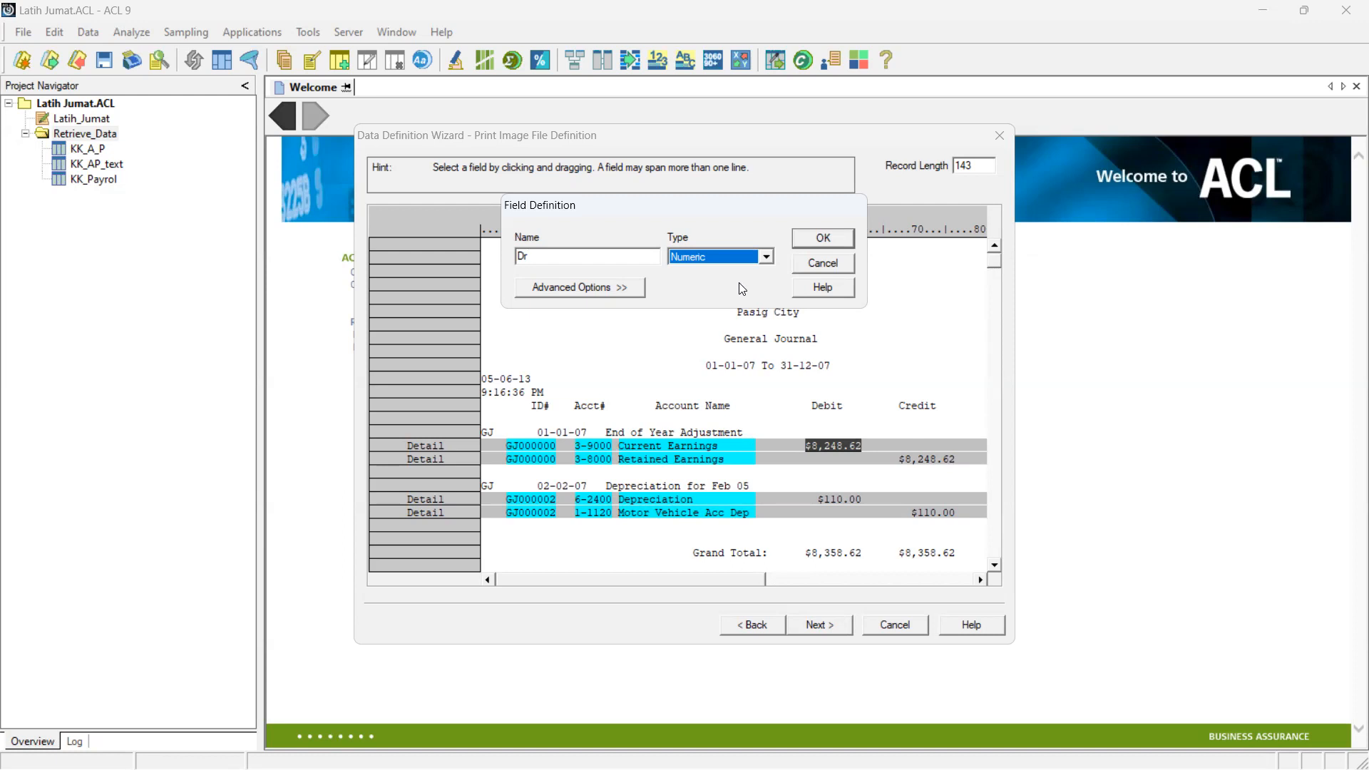
{"action": "left_click", "coordinate": [828, 237]}
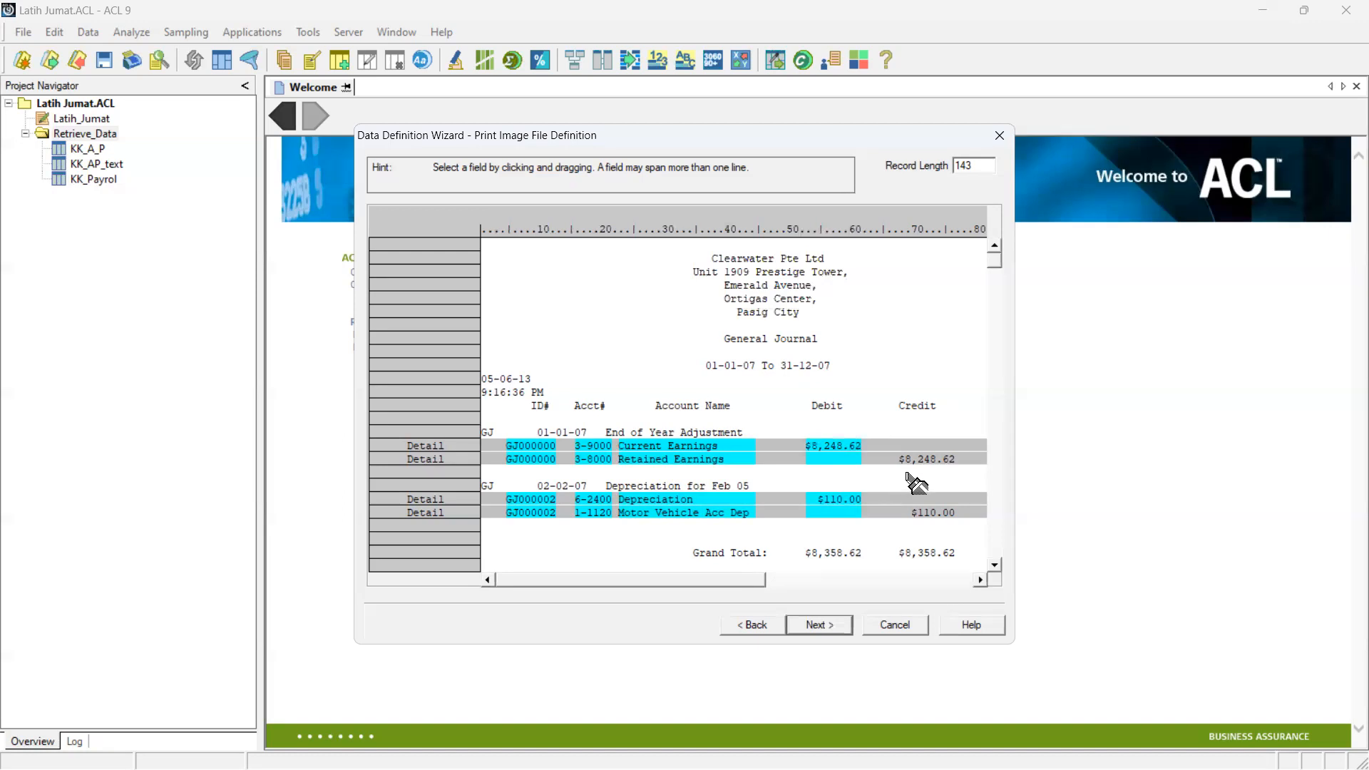
Mark the credit amount $8,248.62 on the Retained Earnings line as a Numeric field named "Cr"
{"action": "left_click_drag", "start_coordinate": [901, 459], "coordinate": [948, 461]}
{"action": "type", "text": "Cr"}
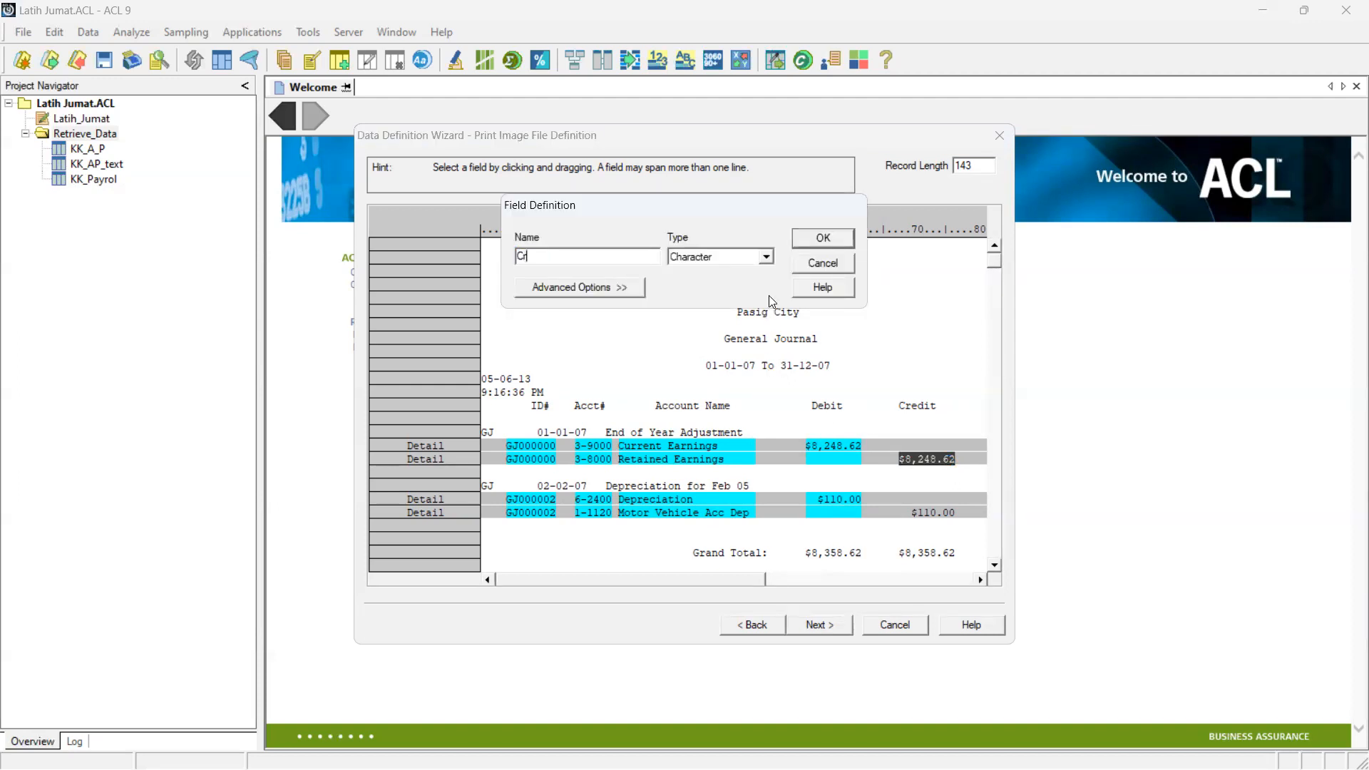
{"action": "left_click", "coordinate": [766, 261]}
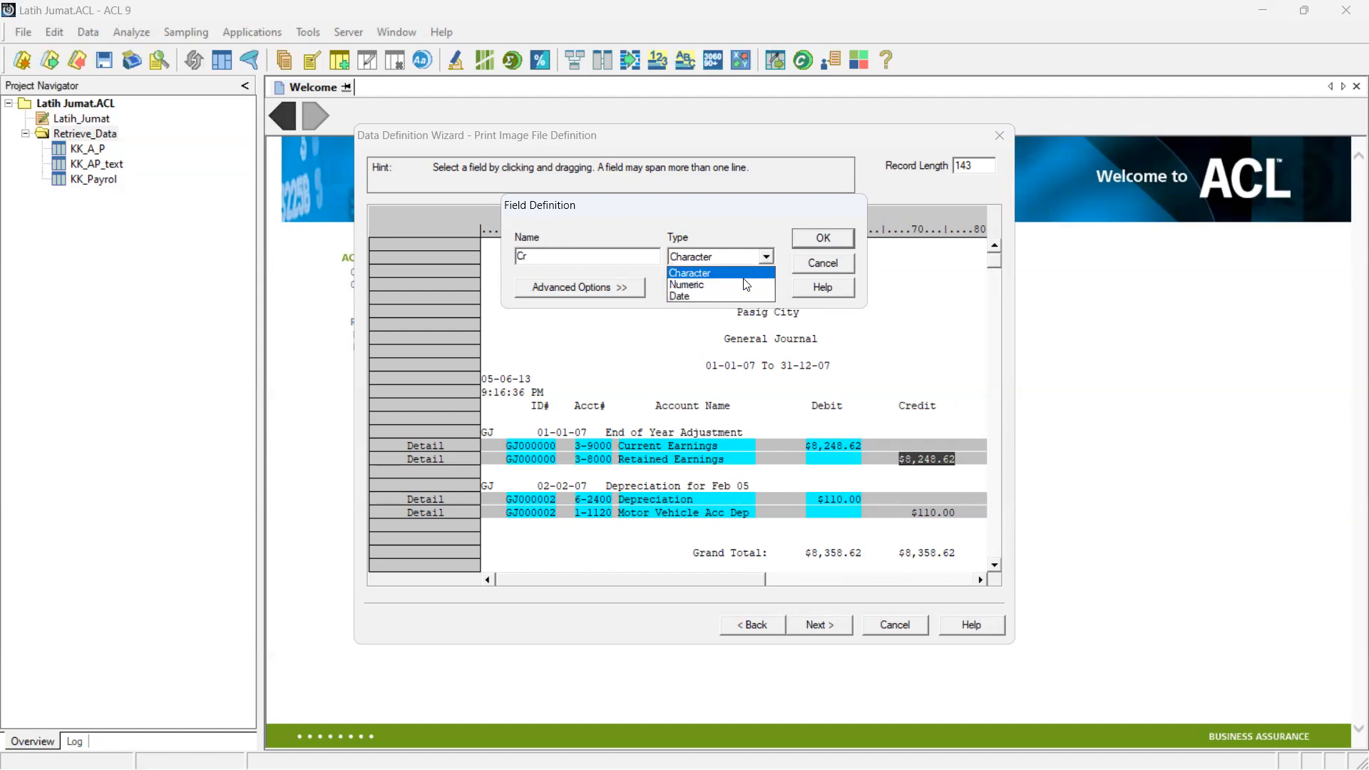
{"action": "left_click", "coordinate": [745, 285]}
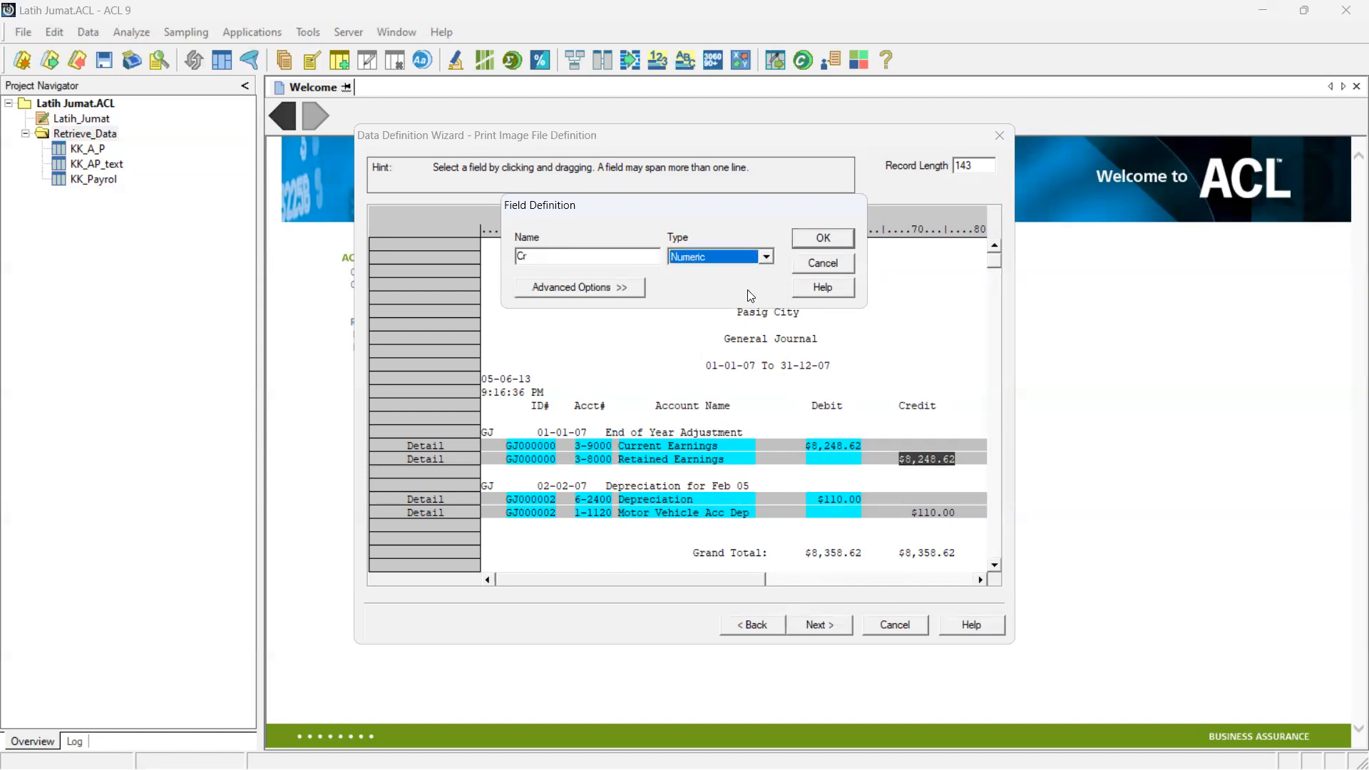
{"action": "left_click", "coordinate": [833, 244]}
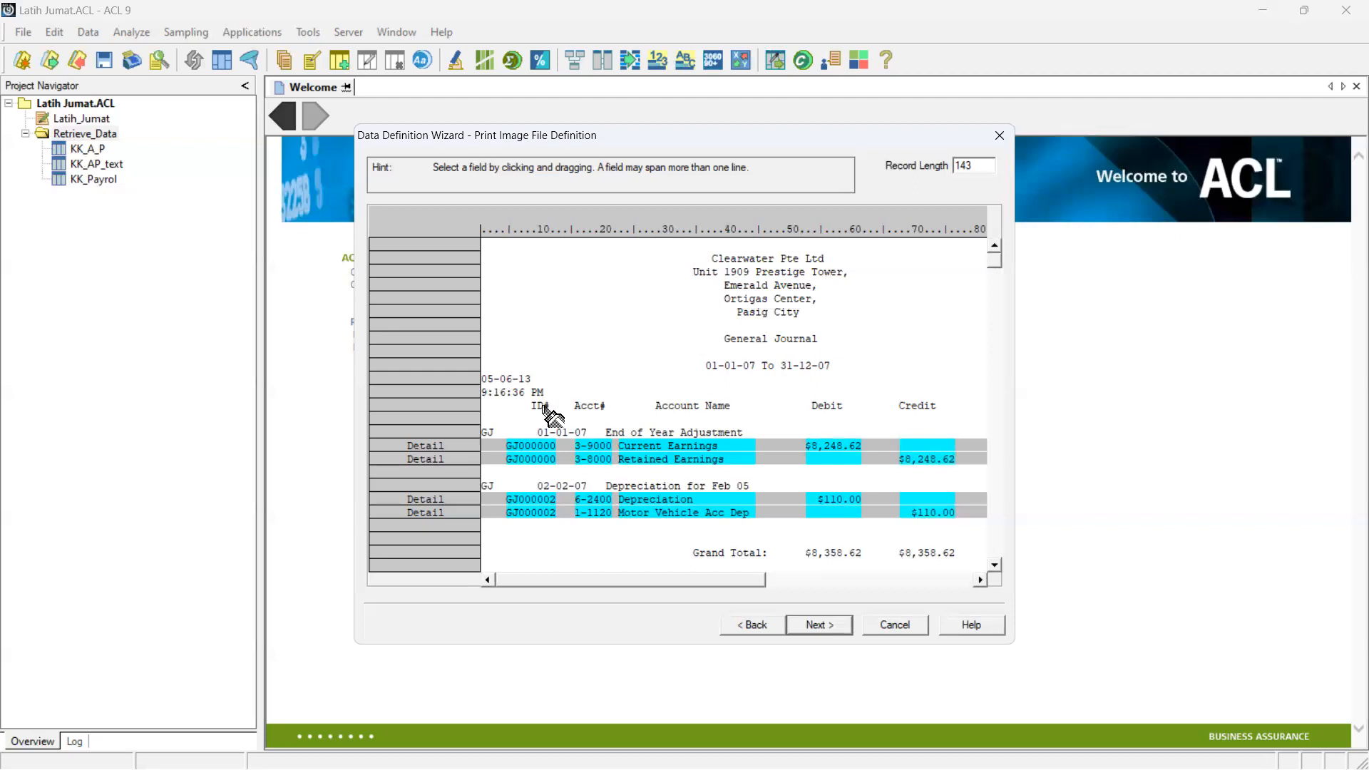
Mark 01-01-07 as a Date field named "Date" in a new record, using its text 07 as the exact match for Header records
{"action": "left_click_drag", "start_coordinate": [539, 434], "coordinate": [588, 437]}
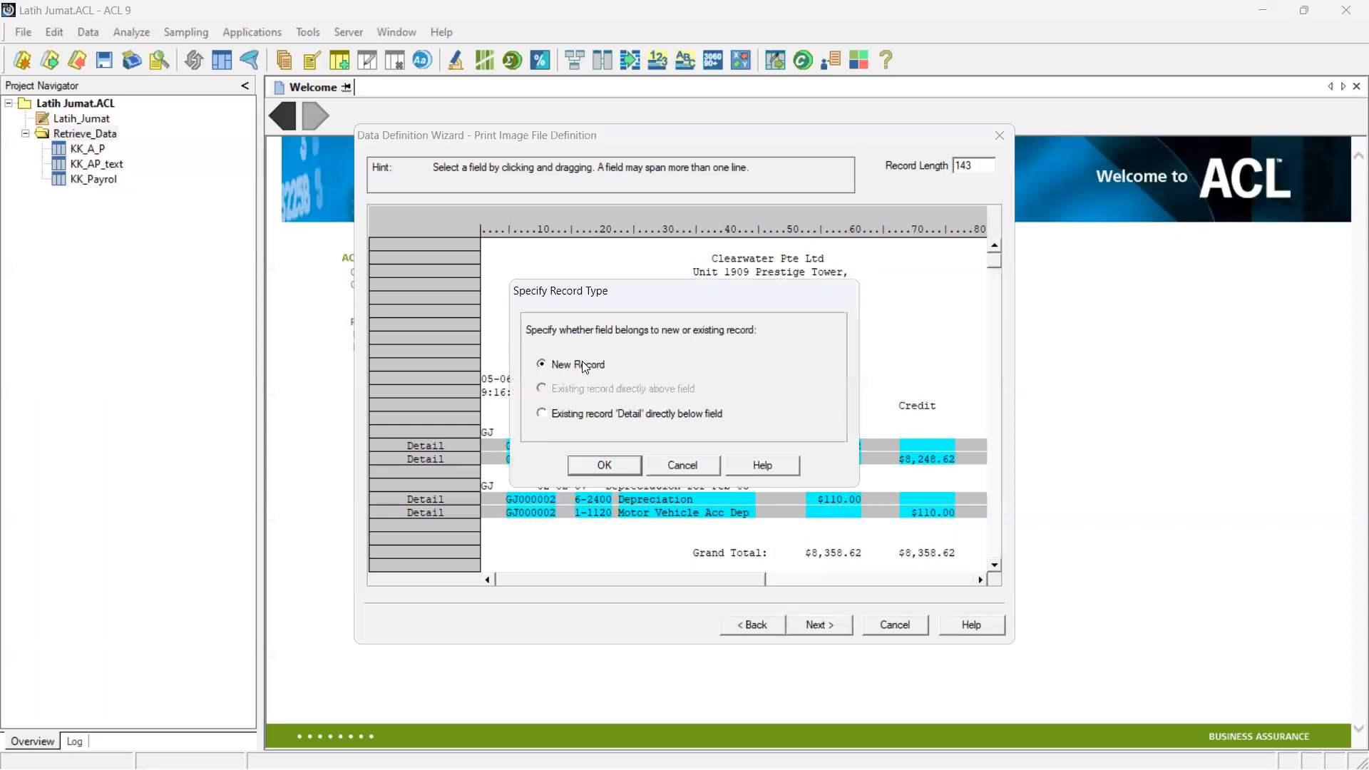
{"action": "left_click", "coordinate": [604, 465]}
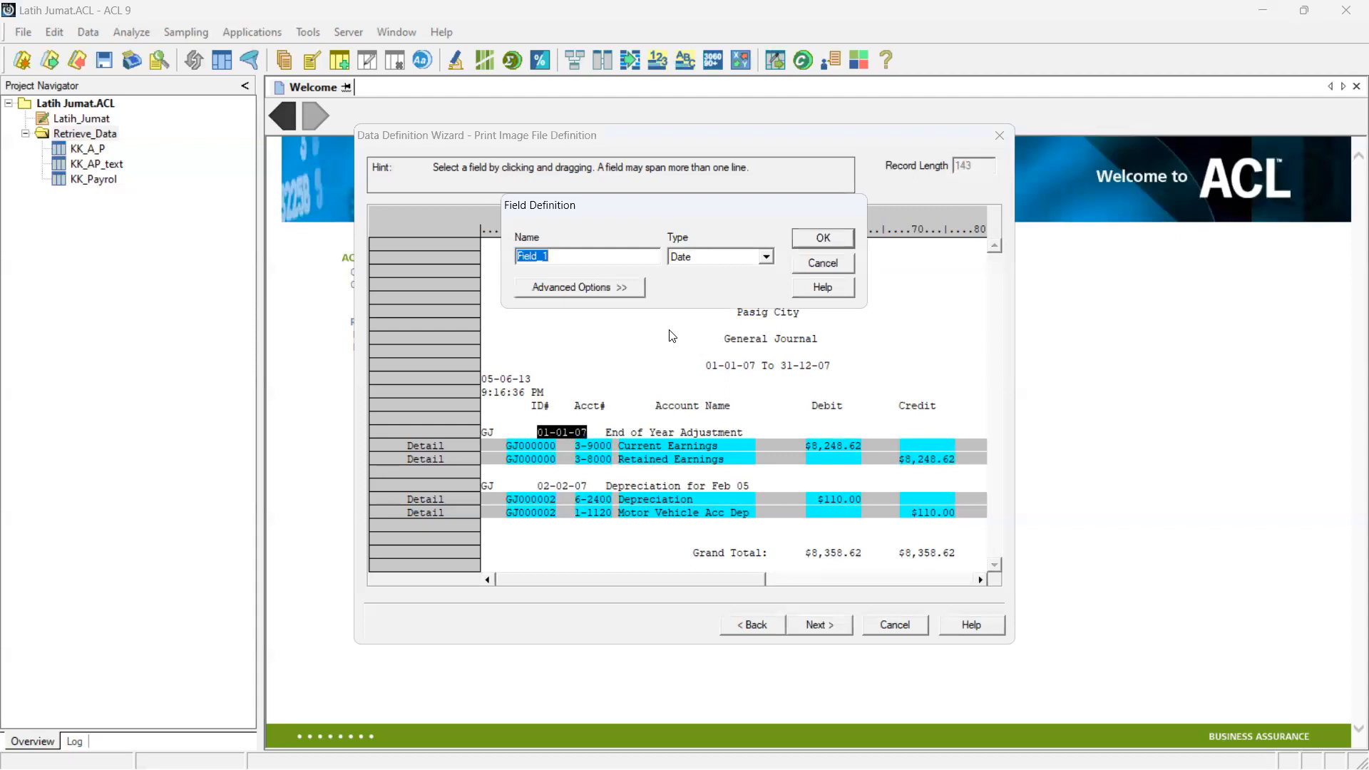
{"action": "type", "text": "Date"}
{"action": "left_click", "coordinate": [827, 241]}
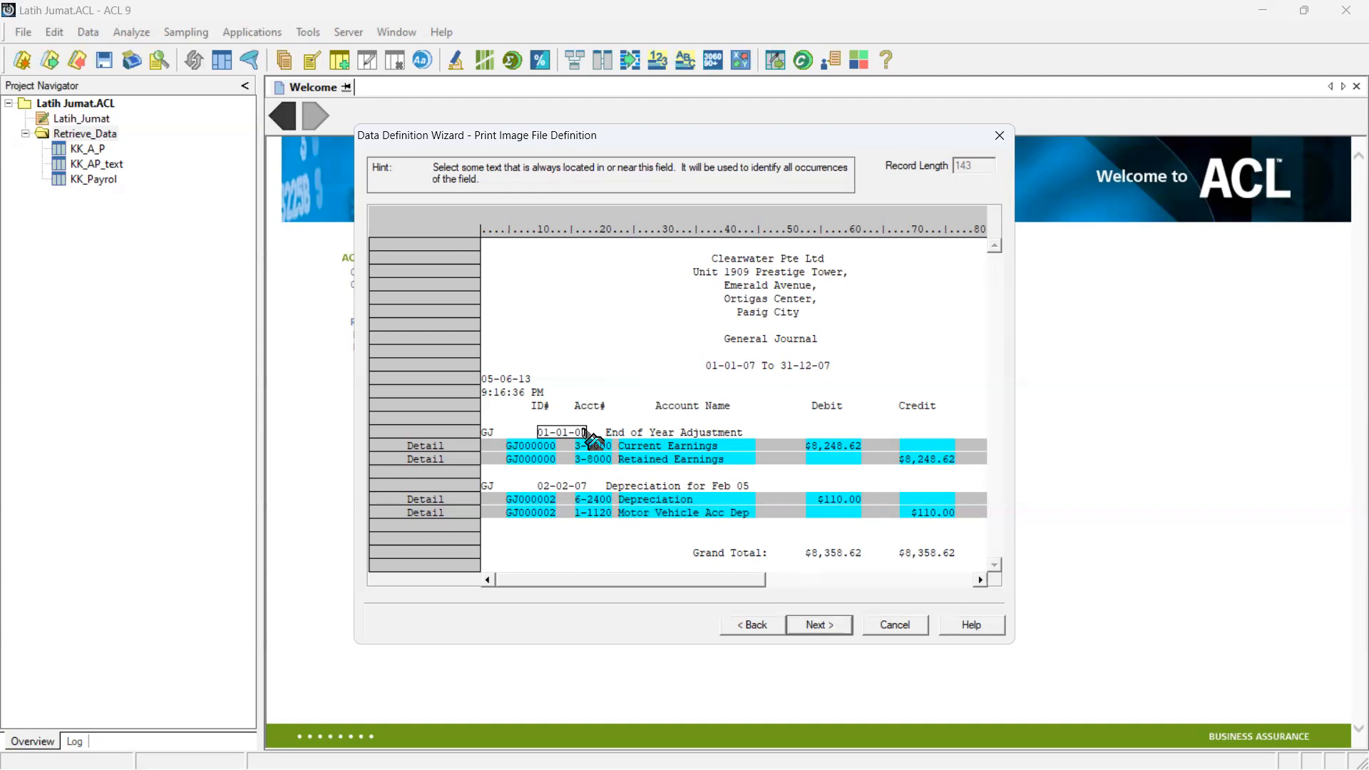
{"action": "left_click_drag", "start_coordinate": [576, 432], "coordinate": [585, 433]}
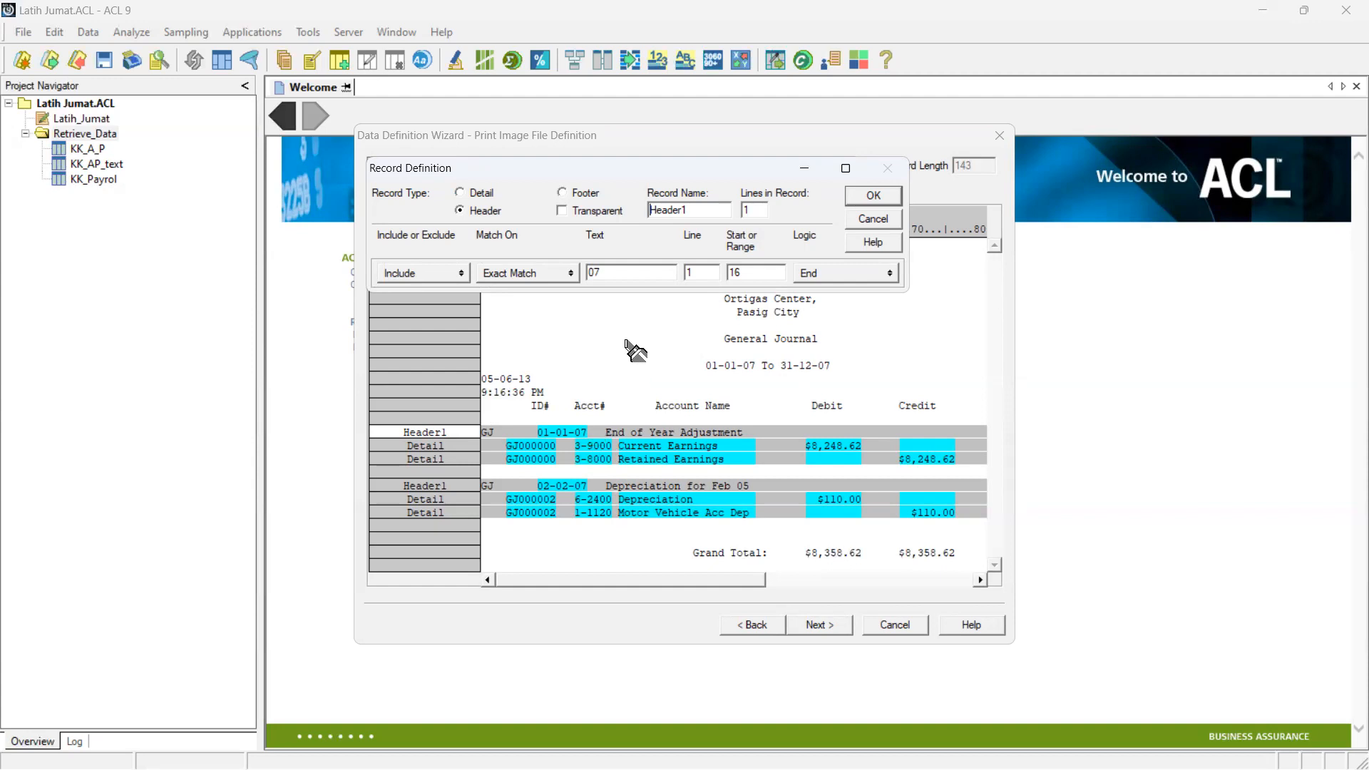
{"action": "left_click", "coordinate": [889, 201]}
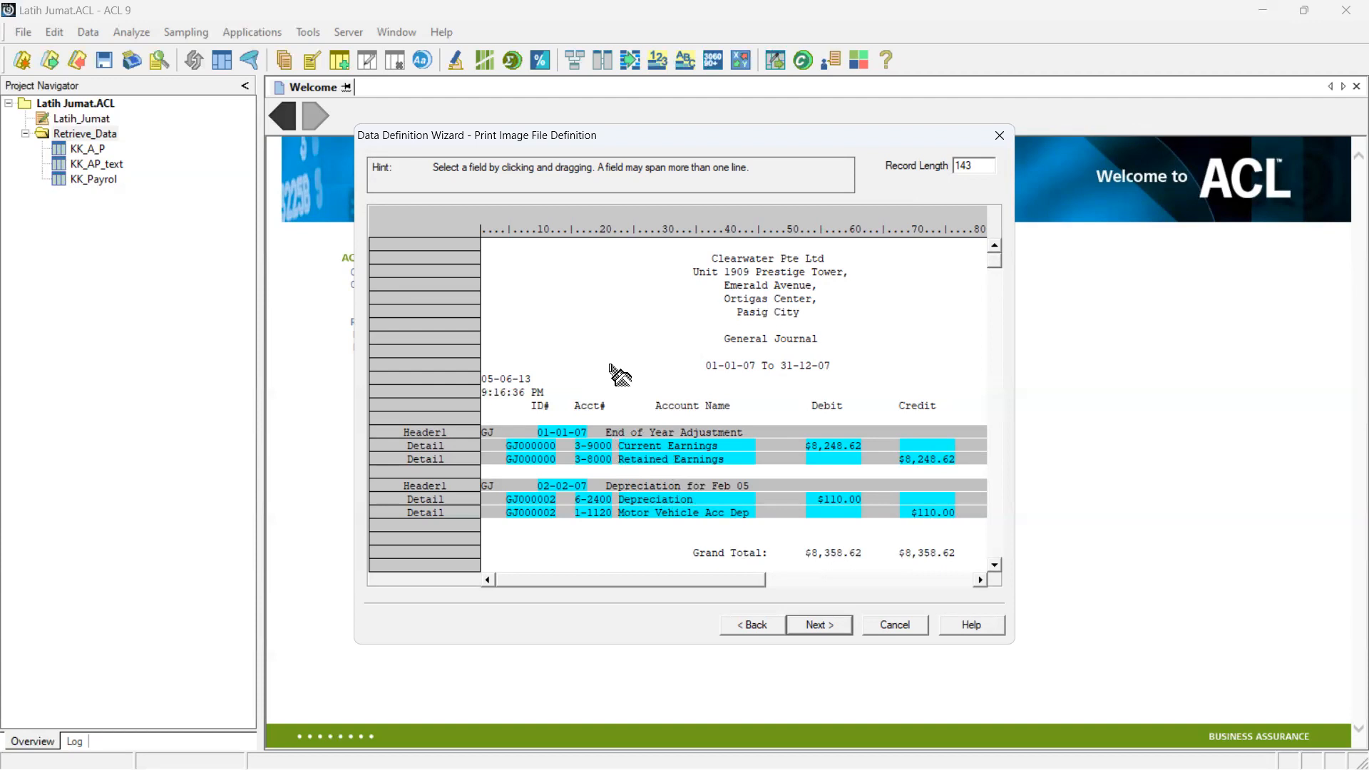
Mark the End of Year Adjustment description on the header line as a Character field named "Memo"
{"action": "left_click_drag", "start_coordinate": [608, 432], "coordinate": [752, 434]}
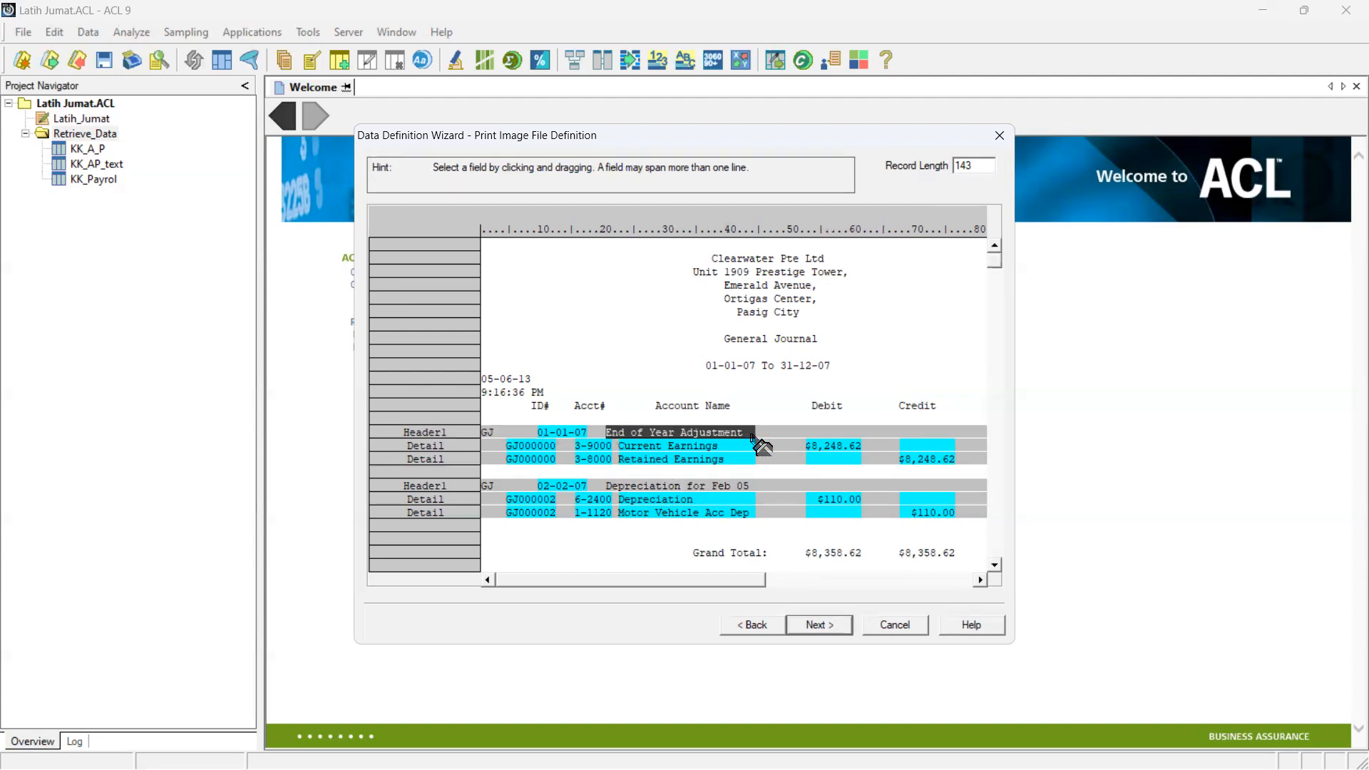
{"action": "left_click_drag", "start_coordinate": [753, 435], "coordinate": [753, 435]}
{"action": "type", "text": "Memo"}
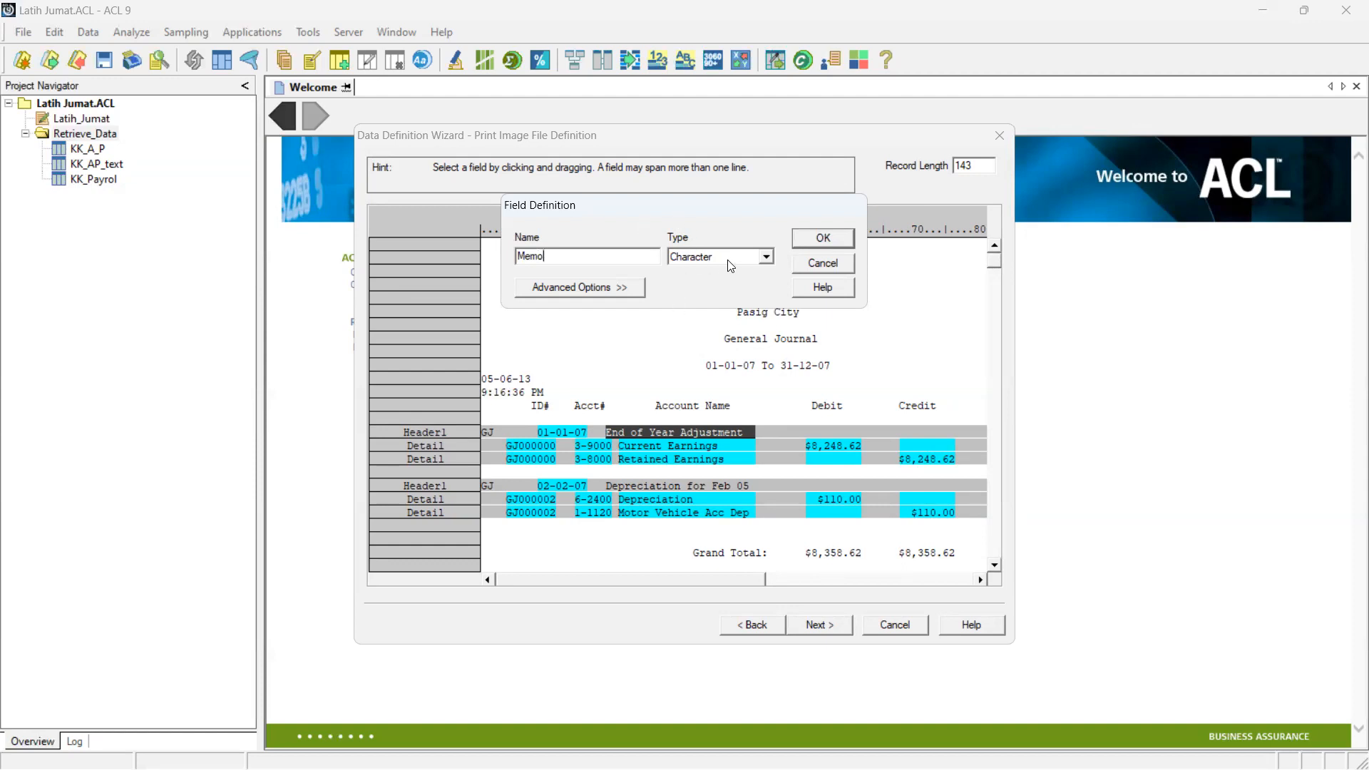
{"action": "left_click", "coordinate": [823, 239]}
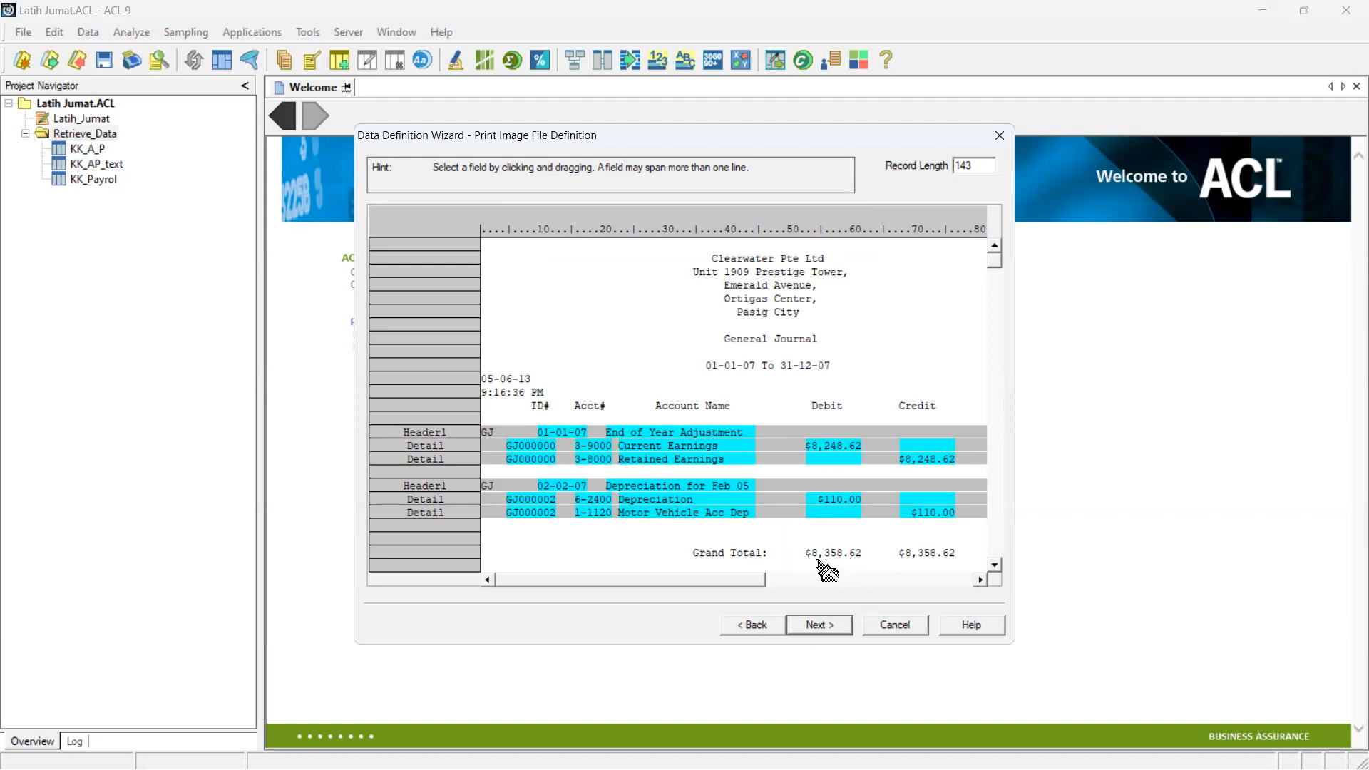
Finish the field definitions and save the data file as KK GL.FIL in the parent folder of Data Kasus
{"action": "left_click", "coordinate": [831, 624]}
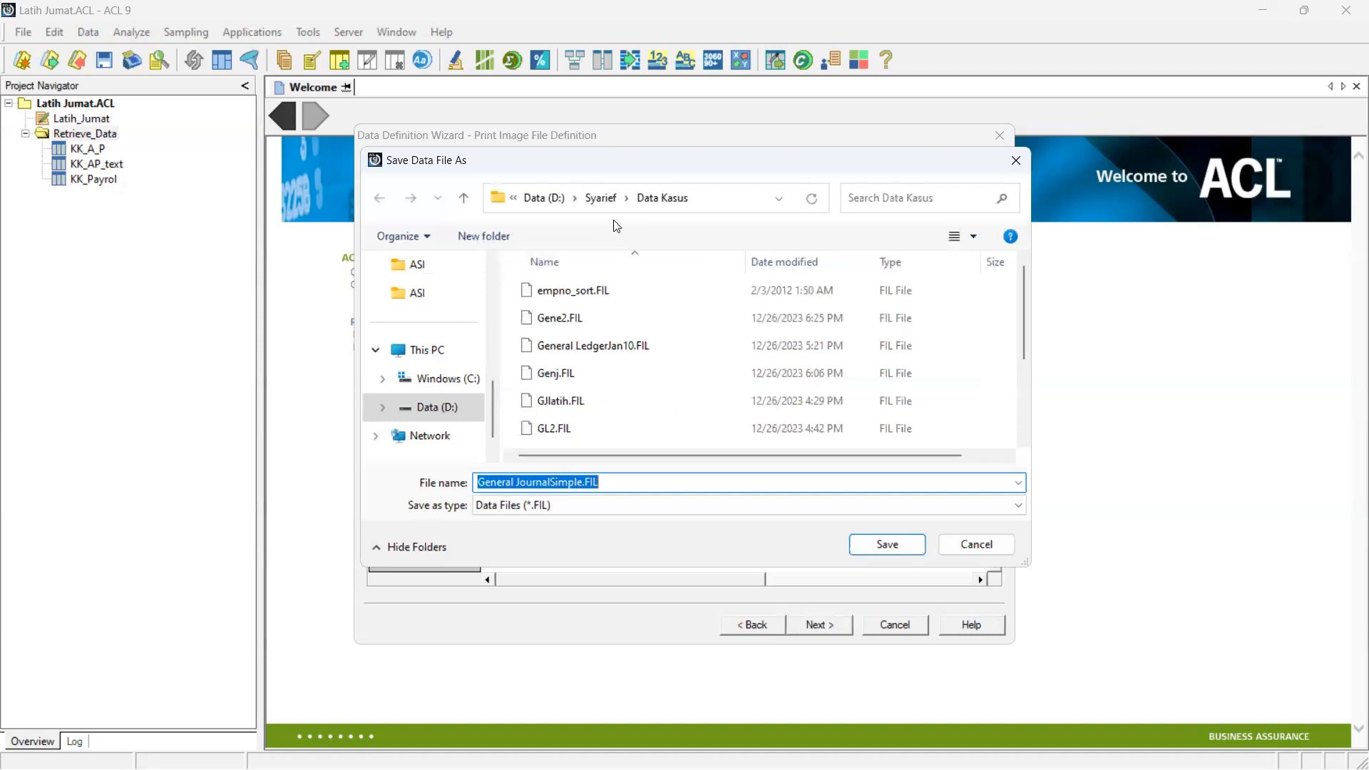
{"action": "left_click", "coordinate": [610, 201]}
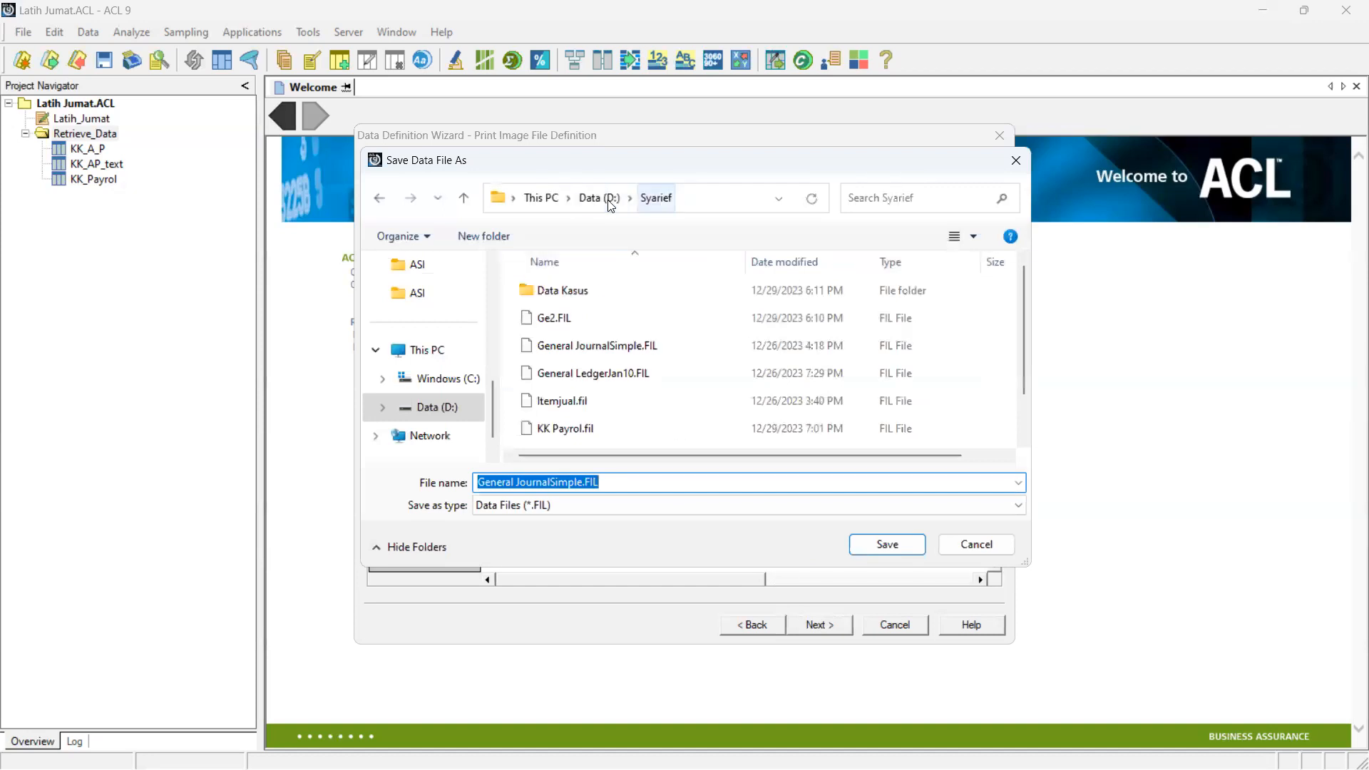
{"action": "left_click", "coordinate": [639, 480]}
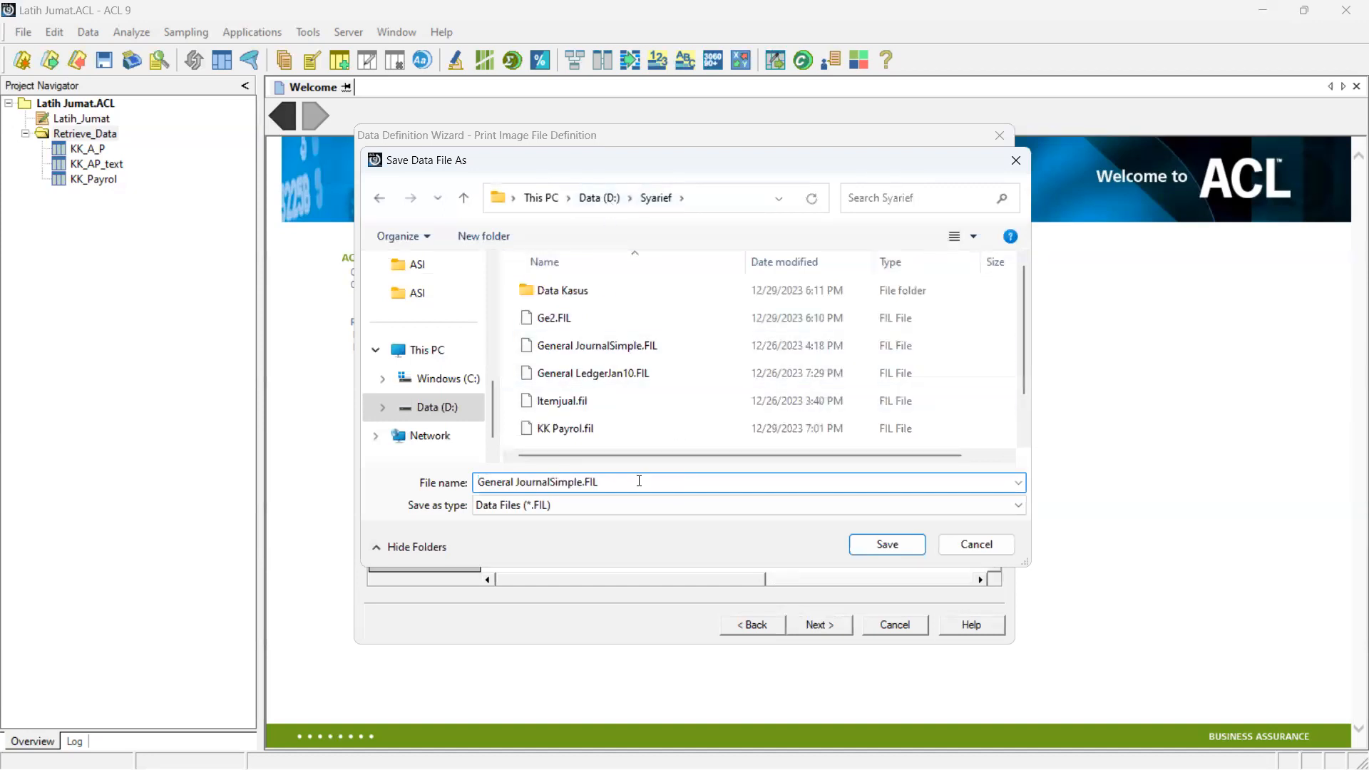
{"action": "key", "text": "Left"}
{"action": "key", "text": "Left"}
{"action": "key", "text": "Left"}
{"action": "key", "text": "Left"}
{"action": "key", "text": "BackSpace"}
{"action": "key", "text": "BackSpace"}
{"action": "key", "text": "BackSpace"}
{"action": "key", "text": "BackSpace"}
{"action": "key", "text": "BackSpace"}
{"action": "key", "text": "BackSpace"}
{"action": "key", "text": "BackSpace"}
{"action": "key", "text": "BackSpace"}
{"action": "key", "text": "BackSpace"}
{"action": "key", "text": "BackSpace"}
{"action": "key", "text": "BackSpace"}
{"action": "key", "text": "BackSpace"}
{"action": "key", "text": "BackSpace"}
{"action": "key", "text": "BackSpace"}
{"action": "key", "text": "BackSpace"}
{"action": "key", "text": "BackSpace"}
{"action": "key", "text": "BackSpace"}
{"action": "key", "text": "BackSpace"}
{"action": "key", "text": "BackSpace"}
{"action": "key", "text": "BackSpace"}
{"action": "type", "text": "KK GL"}
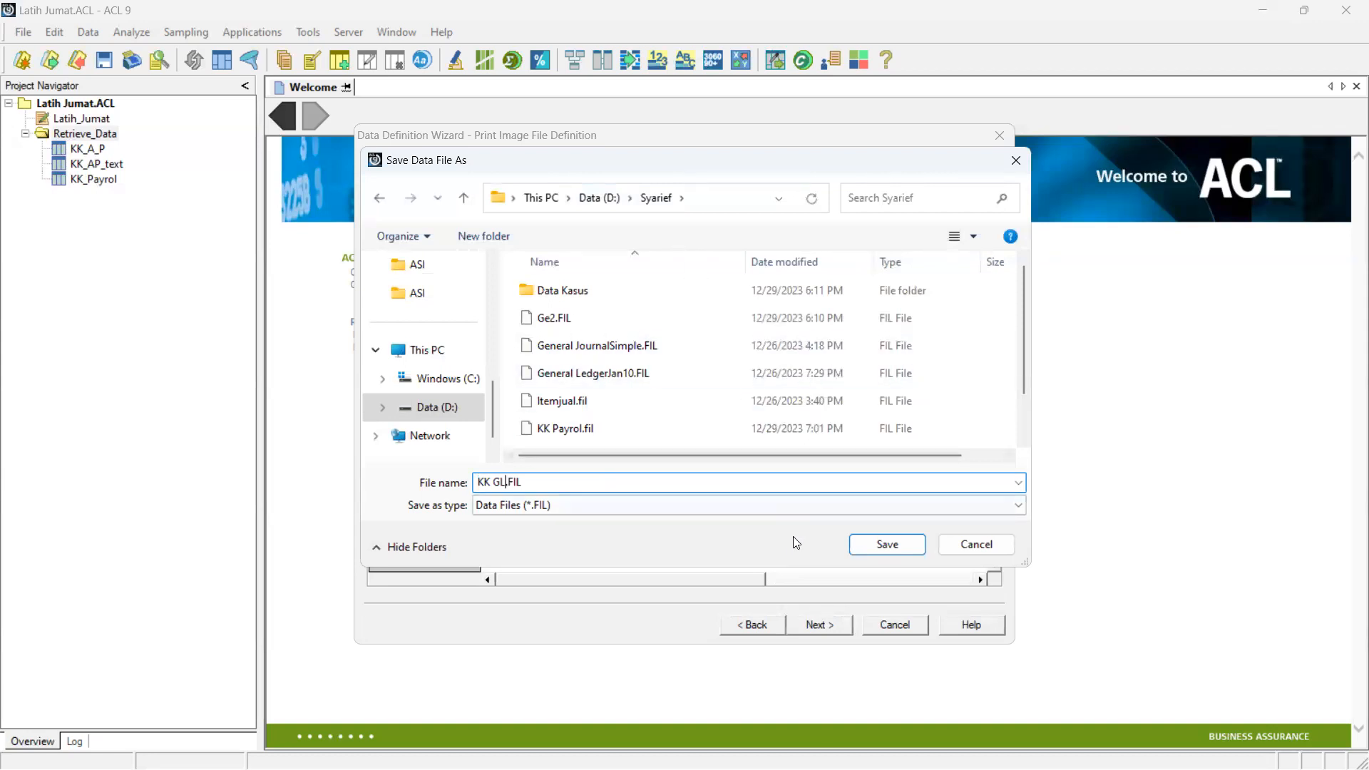
{"action": "left_click", "coordinate": [888, 547]}
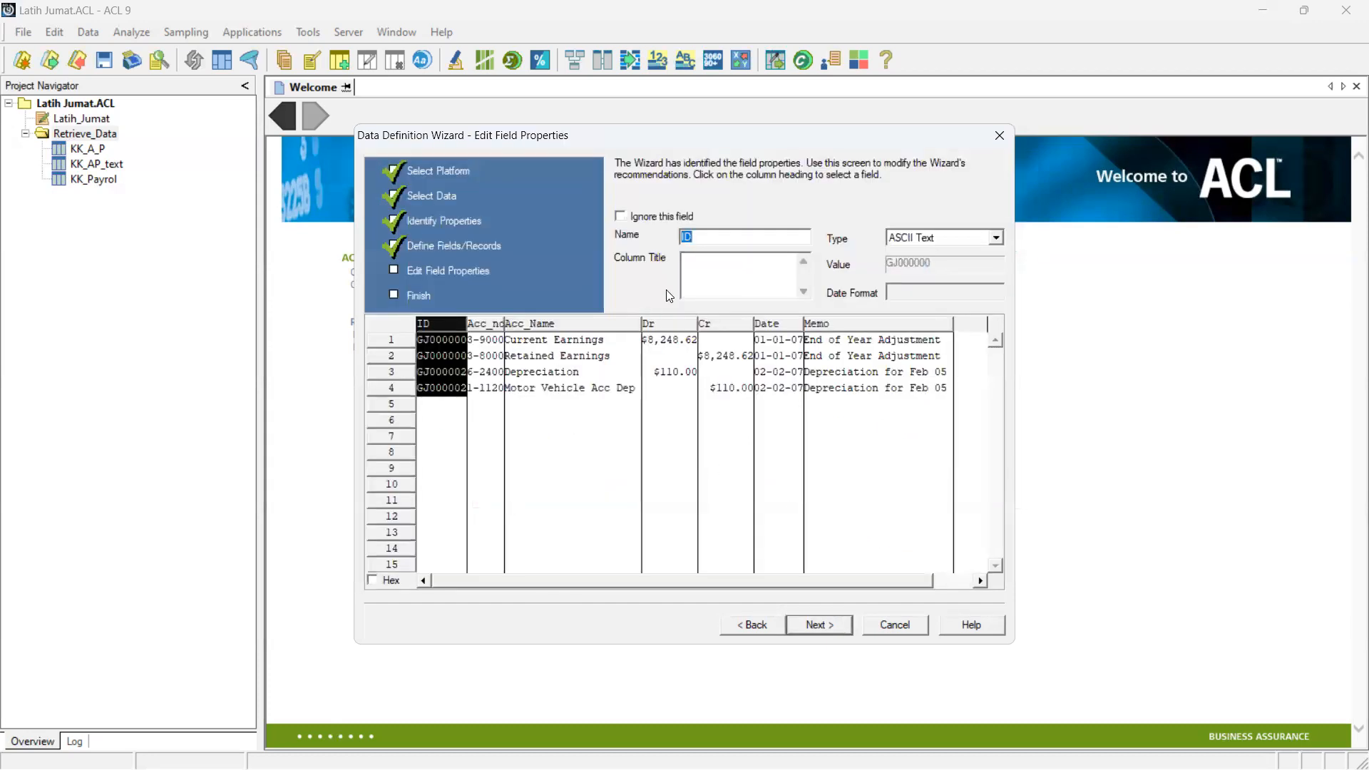
Set the Dr and Cr fields to 2 decimal places in the field properties
{"action": "left_click", "coordinate": [716, 273]}
{"action": "left_click", "coordinate": [486, 326]}
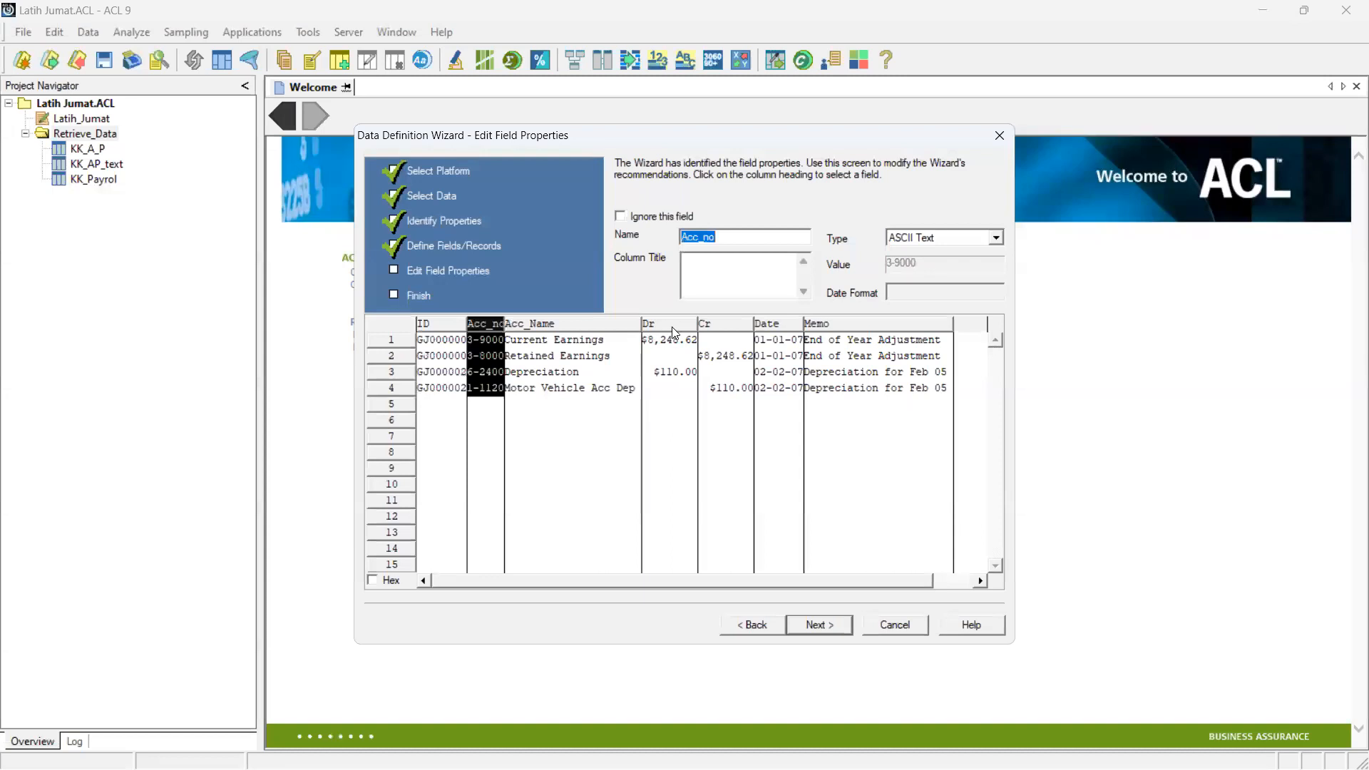
{"action": "left_click", "coordinate": [672, 325]}
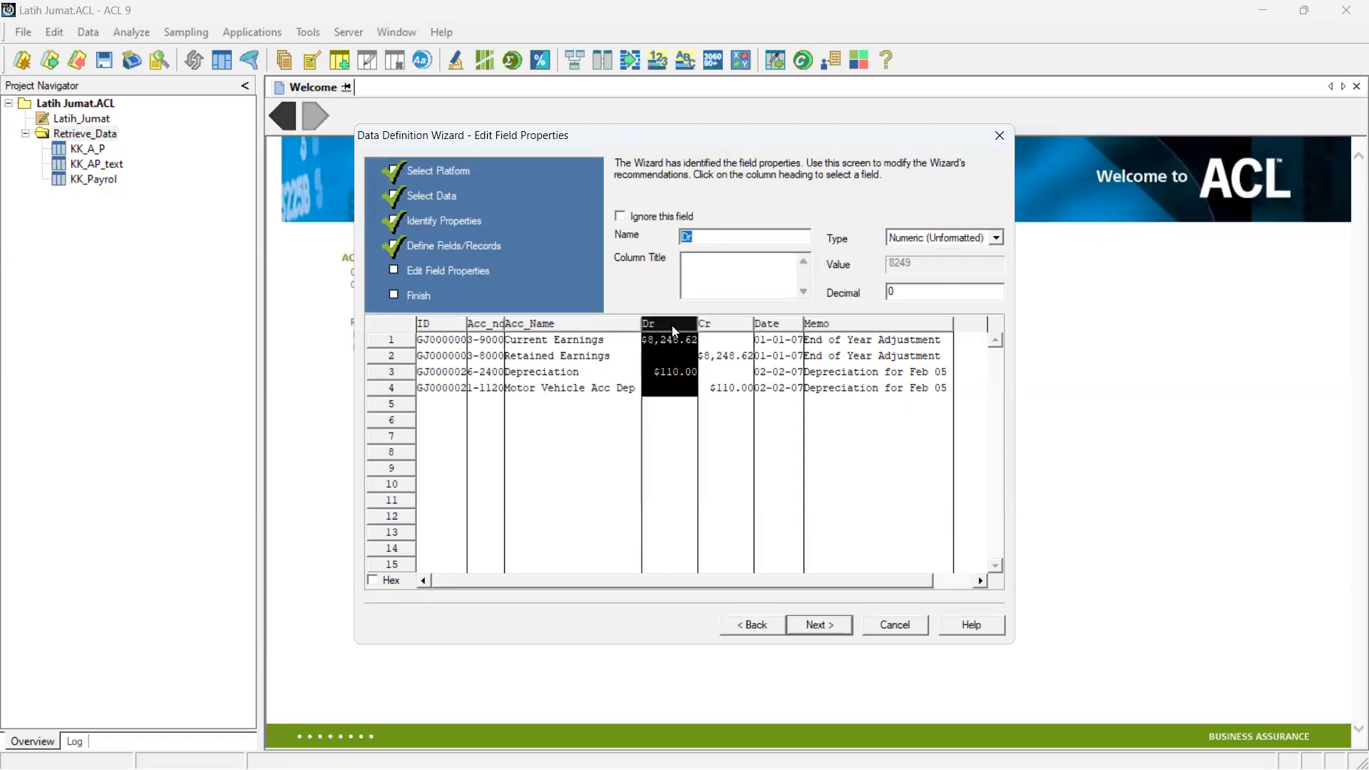
{"action": "left_click", "coordinate": [920, 294]}
{"action": "key", "text": "BackSpace"}
{"action": "type", "text": "2"}
{"action": "left_click", "coordinate": [731, 330]}
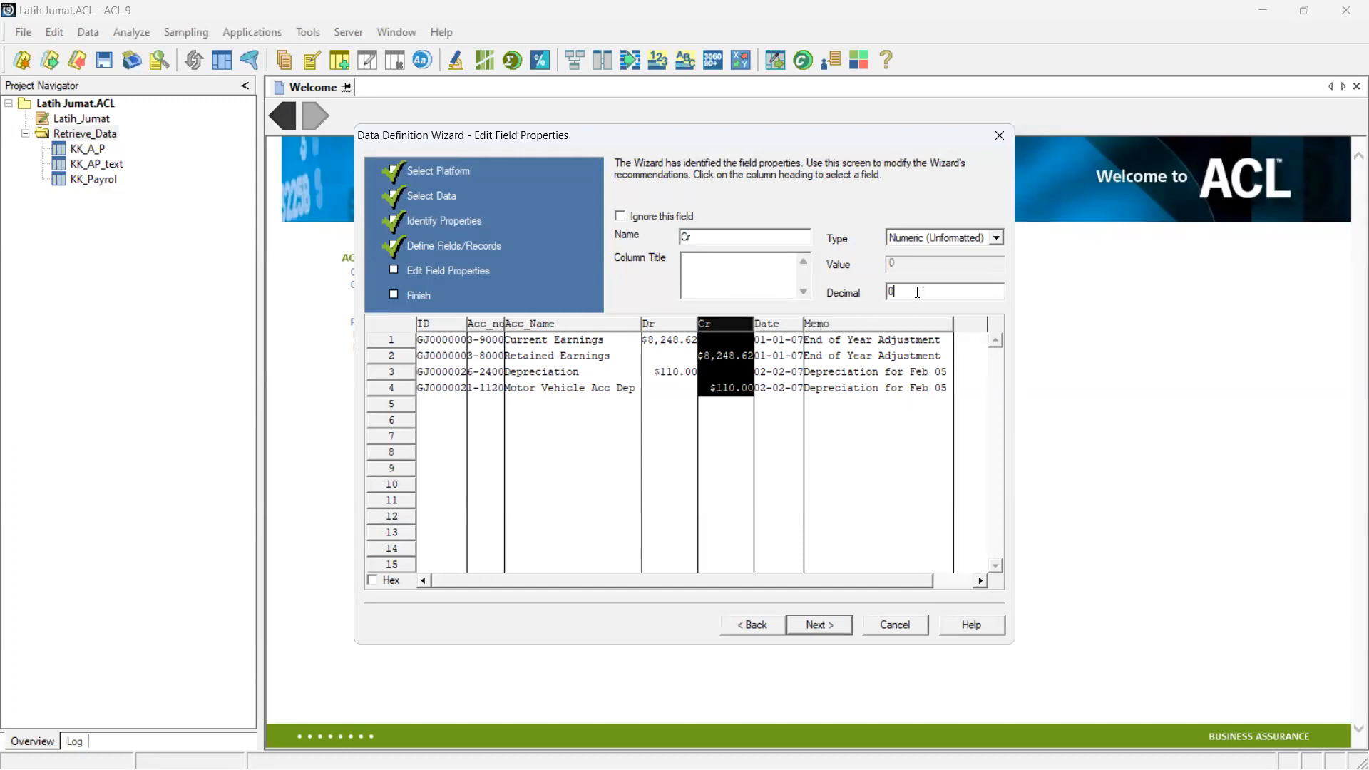
{"action": "key", "text": "BackSpace"}
{"action": "type", "text": "2"}
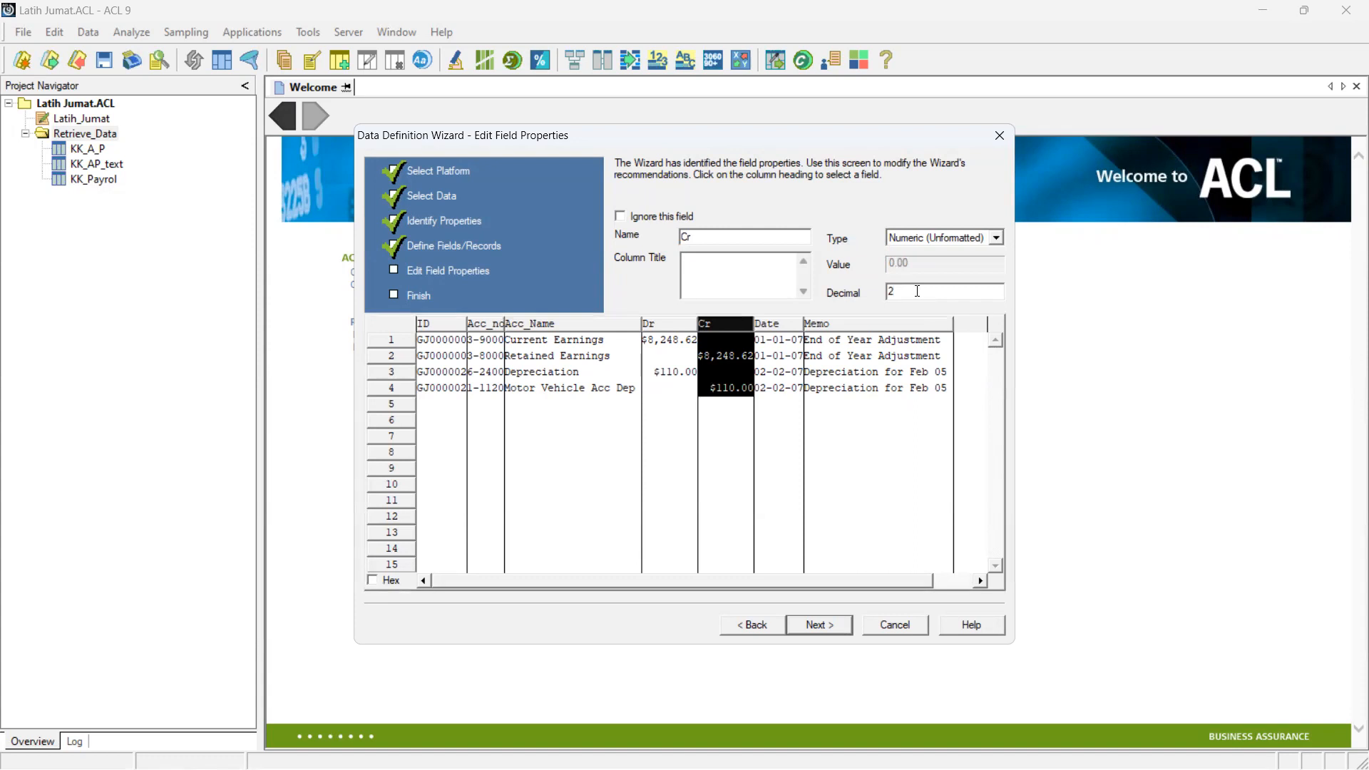
Keep the Date field's MM-DD-YY format, finish the table definition, and save the table as KK_GL
{"action": "left_click", "coordinate": [780, 327]}
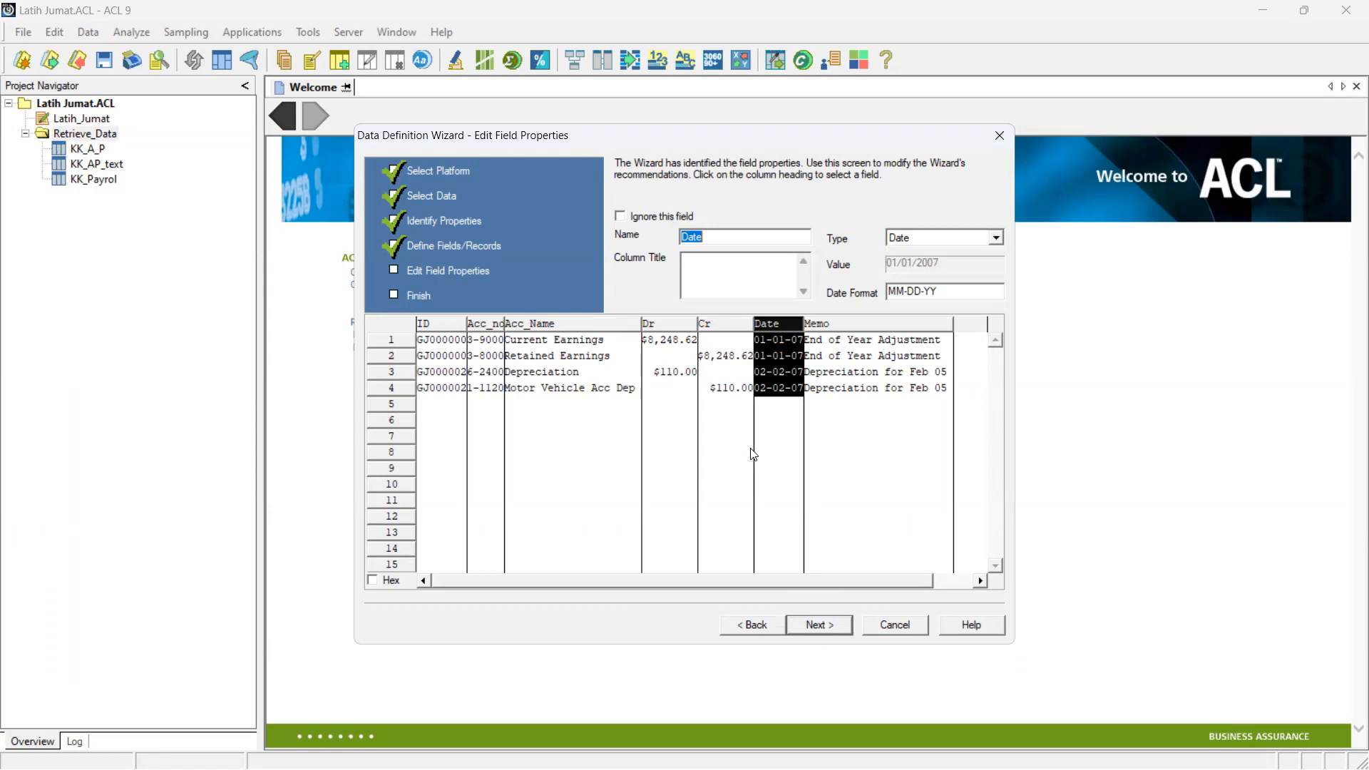
{"action": "left_click", "coordinate": [820, 624]}
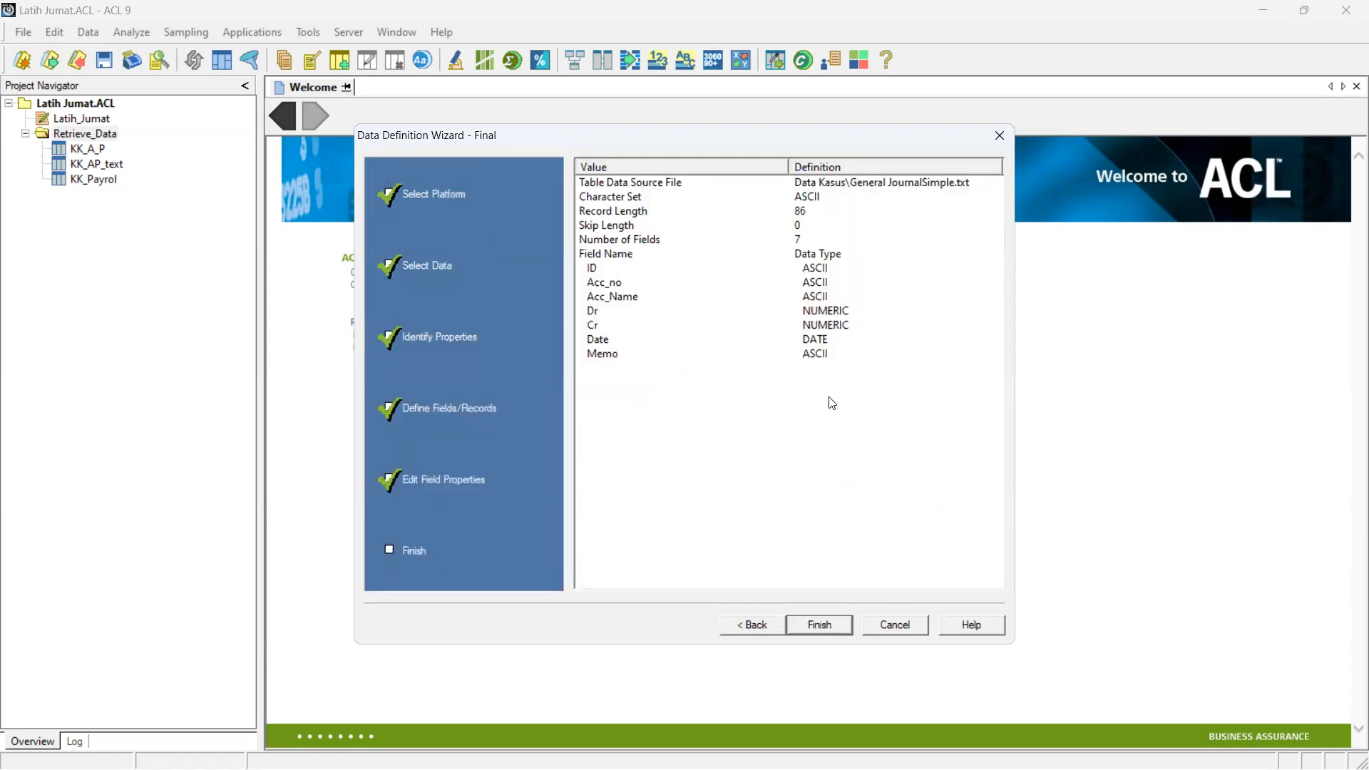
{"action": "left_click", "coordinate": [819, 626]}
{"action": "left_click", "coordinate": [694, 425]}
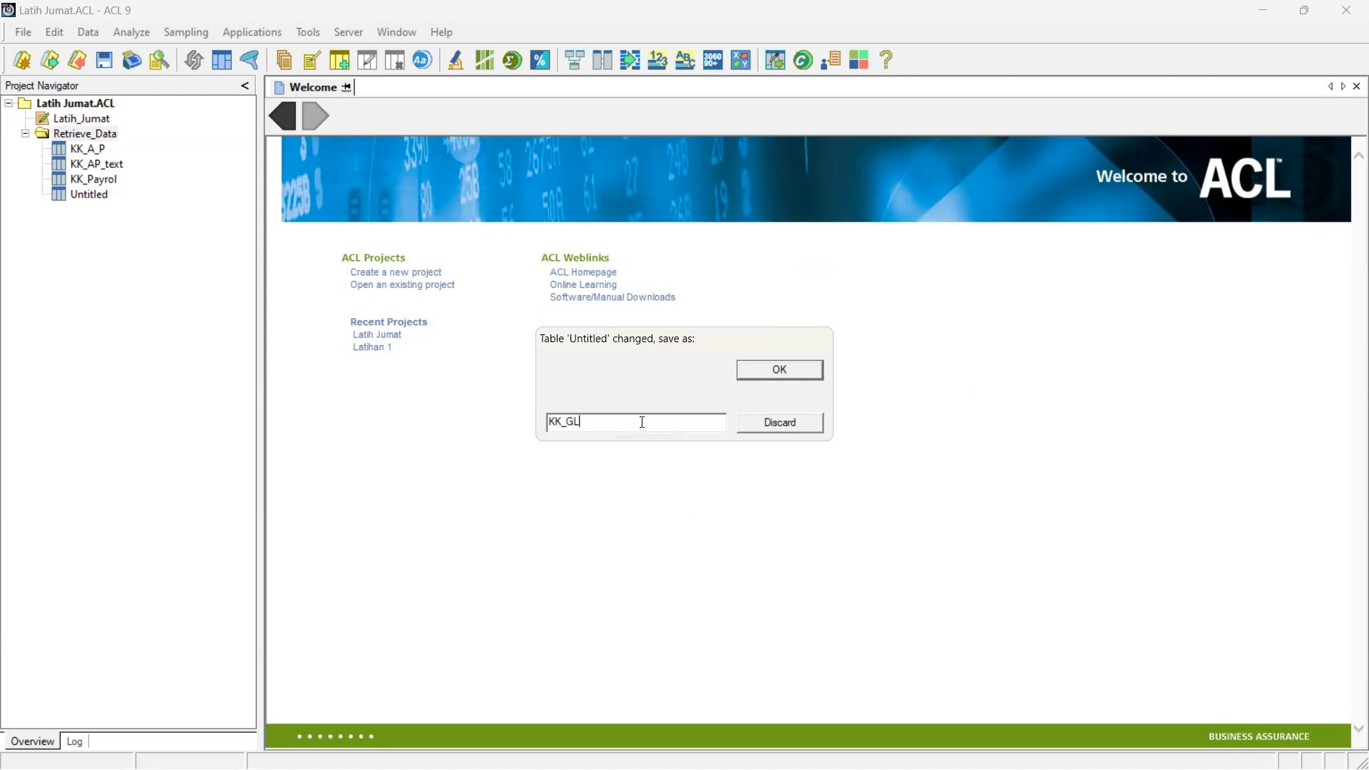
{"action": "left_click", "coordinate": [789, 375]}
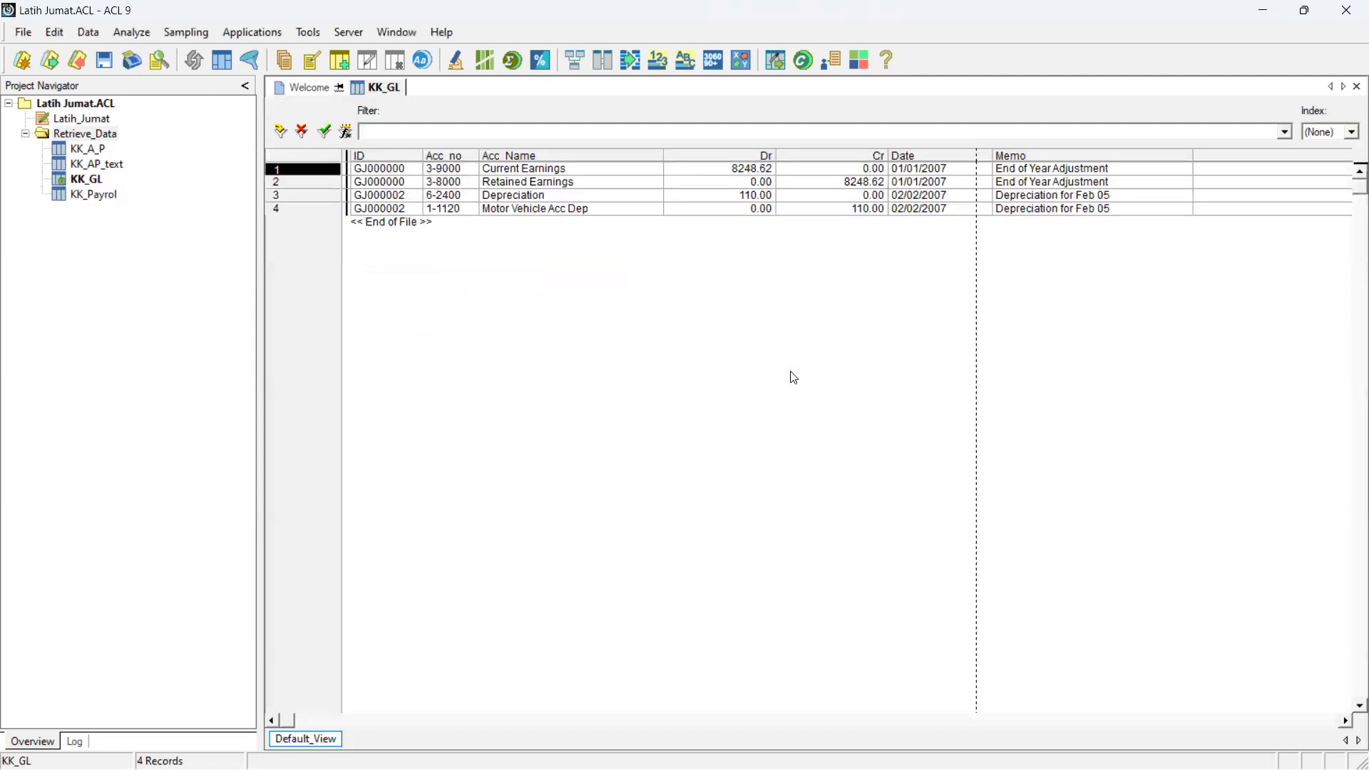